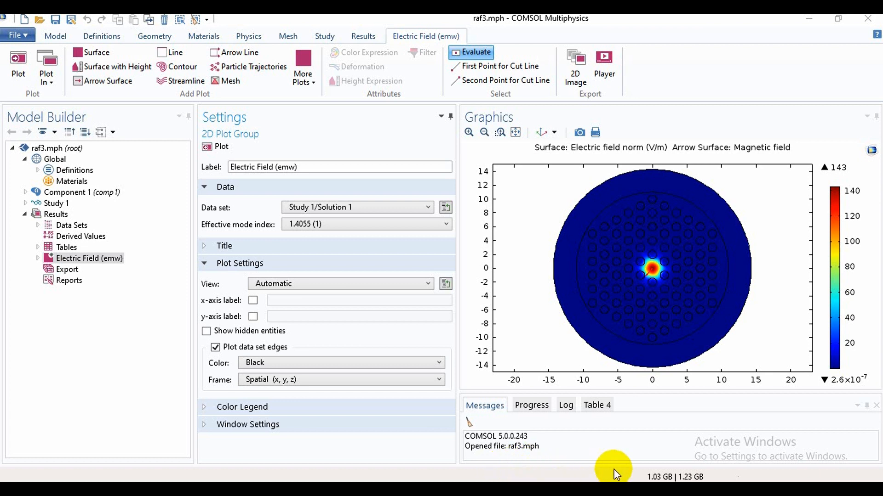
Step: Switch to the Word document and review the birefringence and dispersion definitions with their formulas
mouse_move(620, 480)
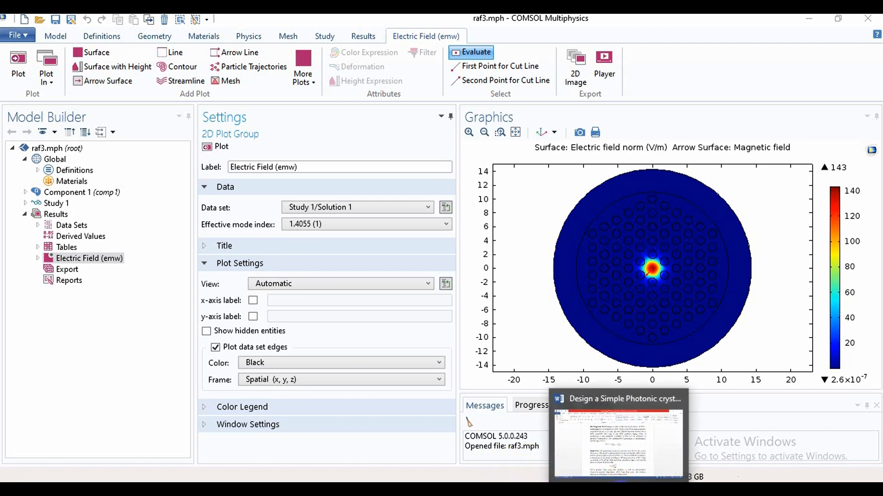
left_click(617, 448)
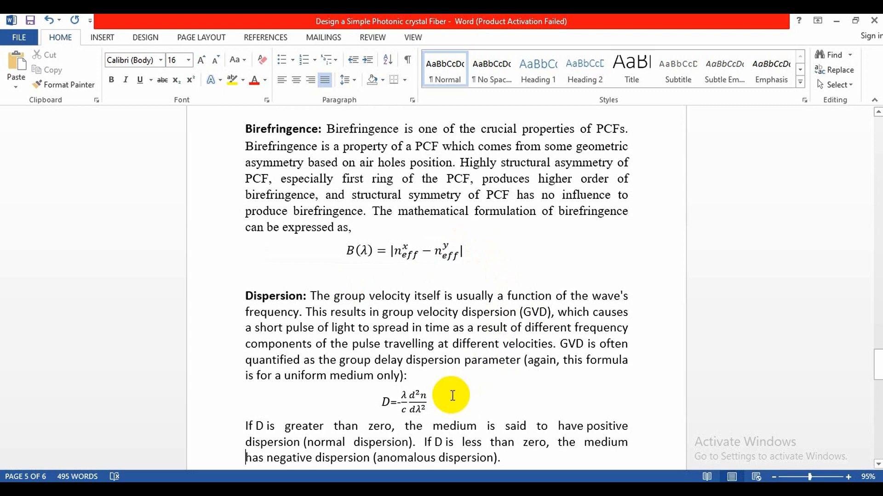
key("Down")
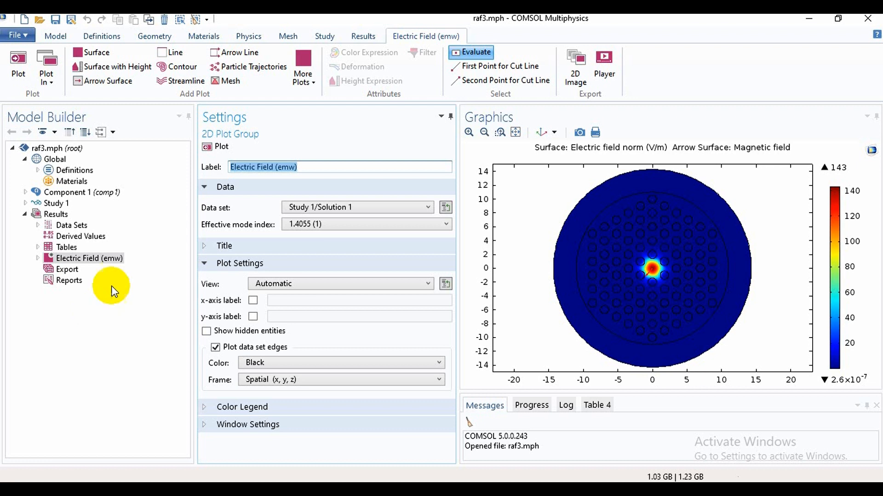
Step: Add a Parametric Sweep to Study 1 with lamda as the sweep parameter
double_click(61, 205)
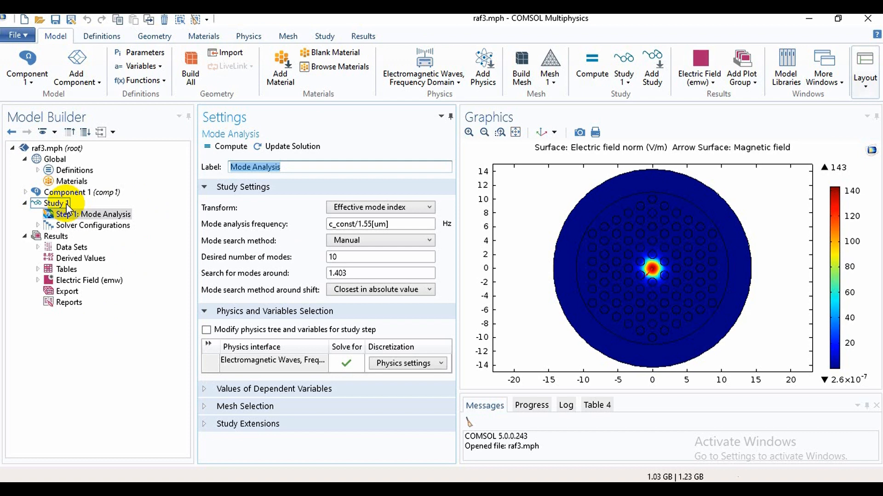
right_click(67, 203)
key("Escape")
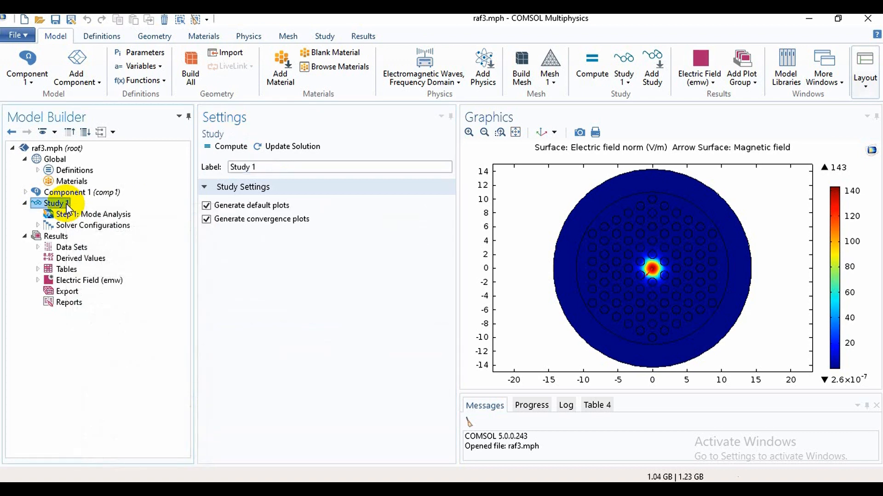
right_click(67, 205)
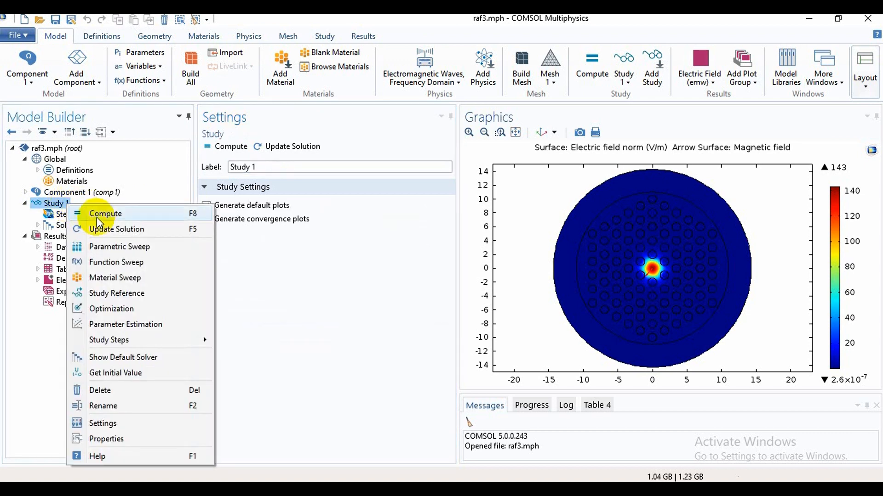
left_click(107, 251)
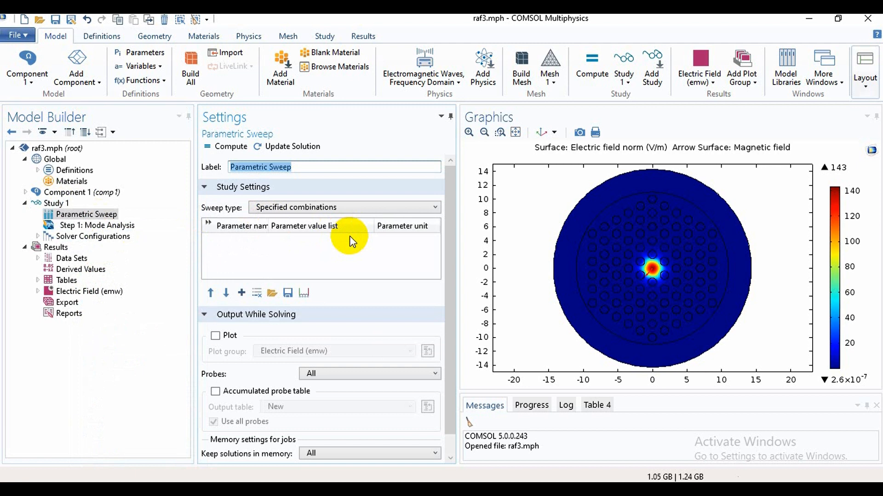
left_click(242, 295)
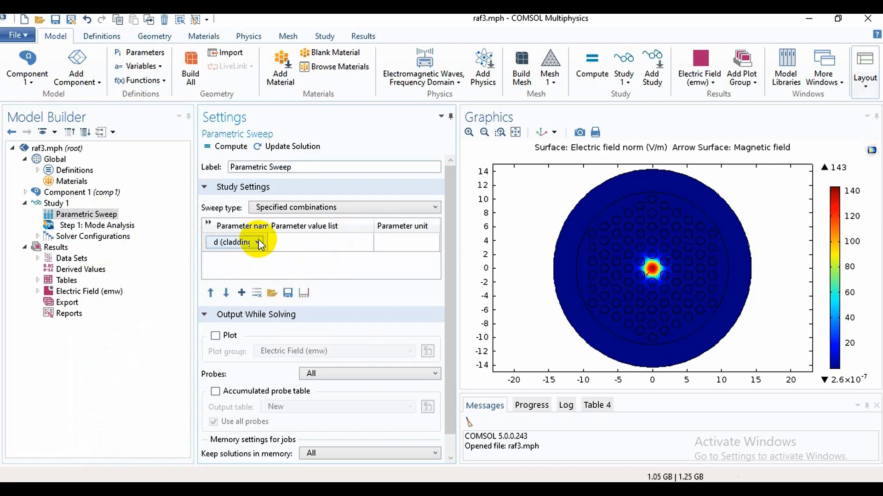
left_click(259, 243)
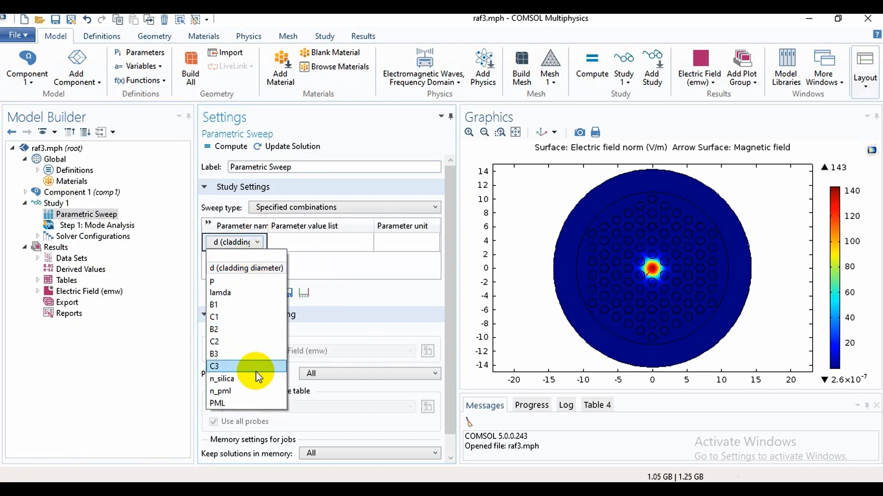
left_click(261, 297)
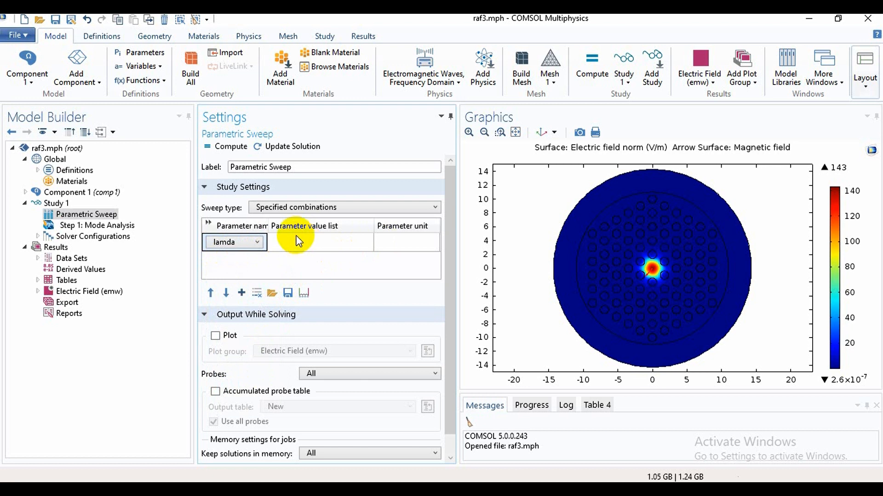
Step: Set the lamda sweep values to a range from 1.3 to 1.6 in steps of 0.05, with um as the unit
left_click(305, 293)
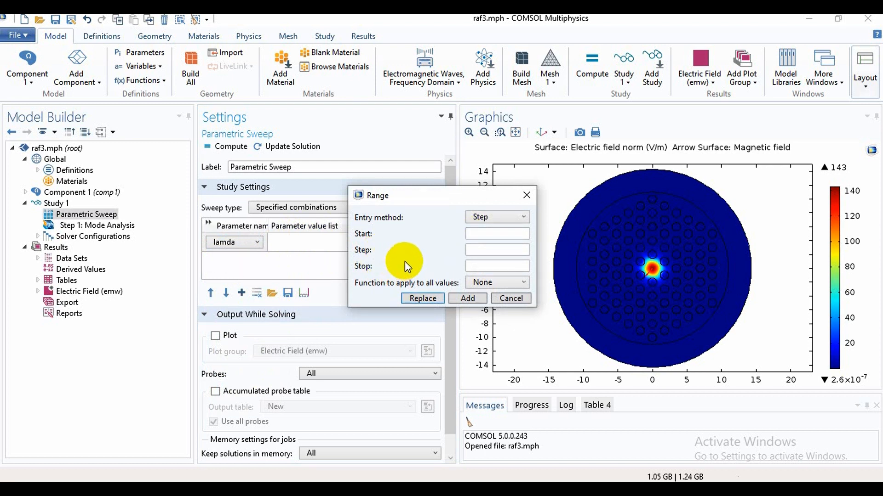
left_click(482, 234)
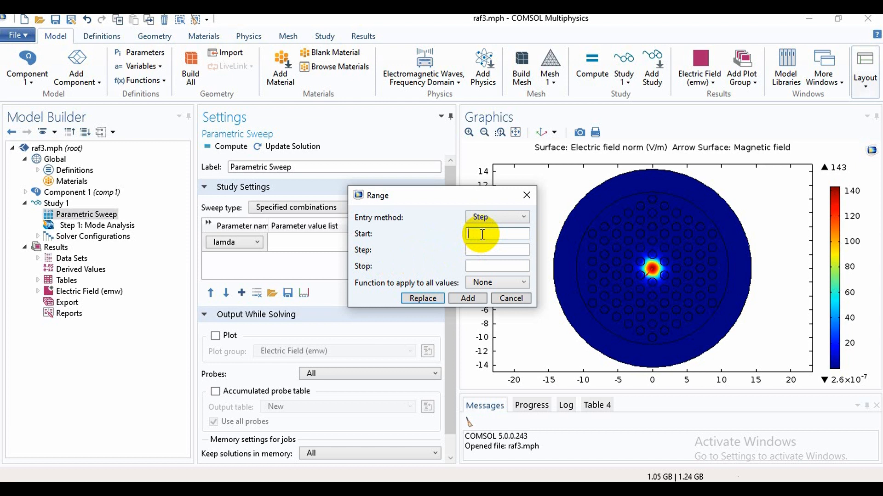
type("1.3")
left_click(484, 253)
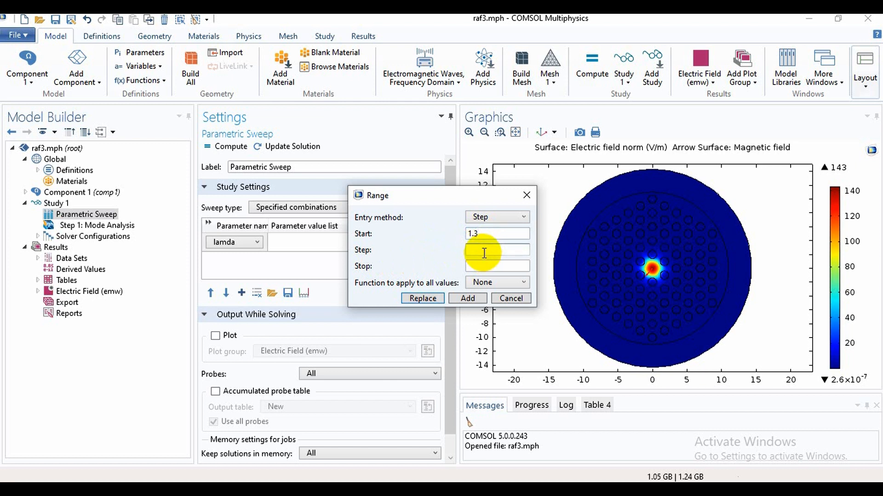
type("0.05")
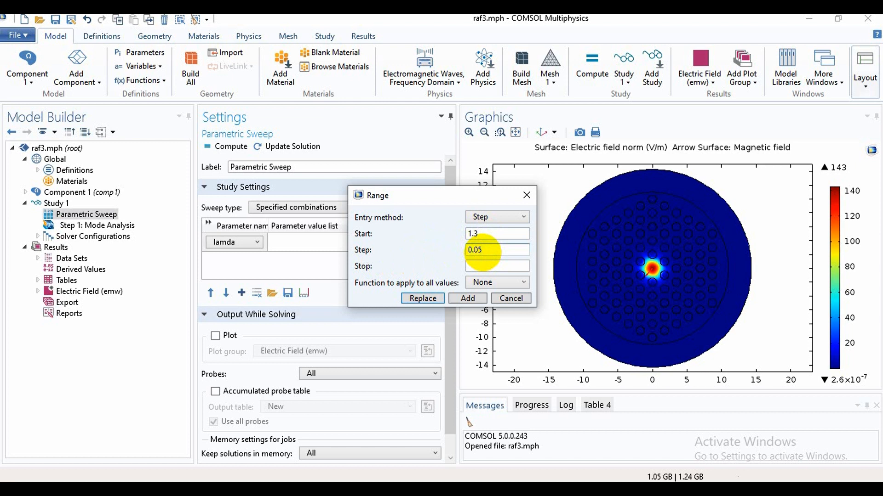
left_click(481, 267)
type("1")
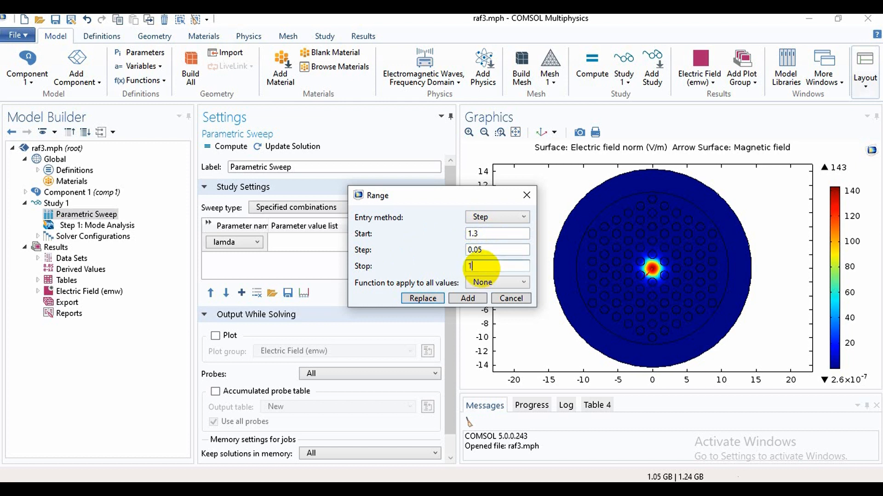
type(".6")
left_click(477, 302)
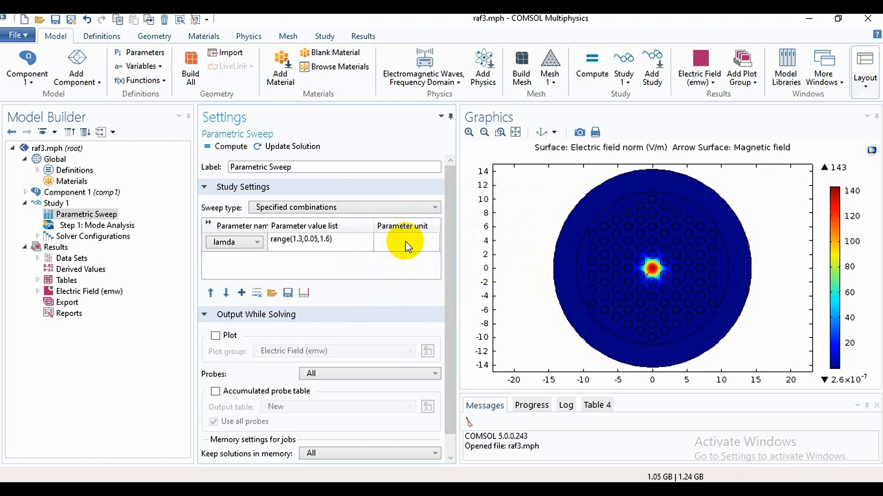
left_click(406, 244)
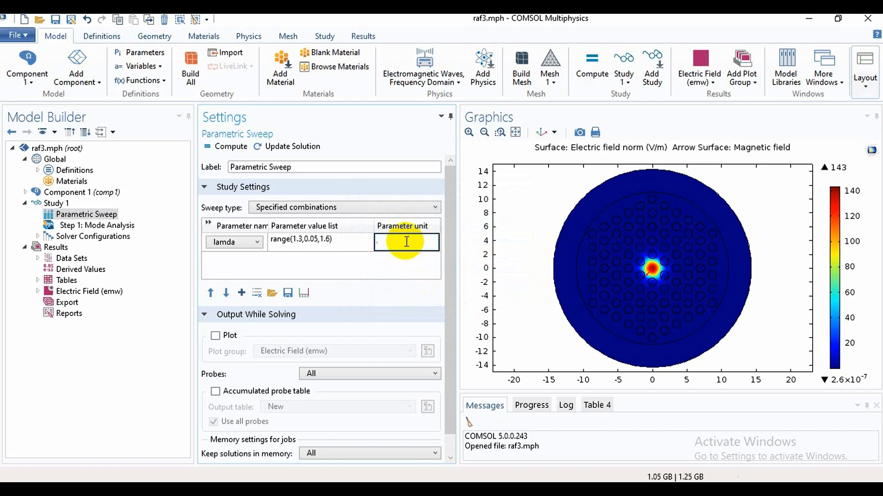
type("um")
left_click(389, 267)
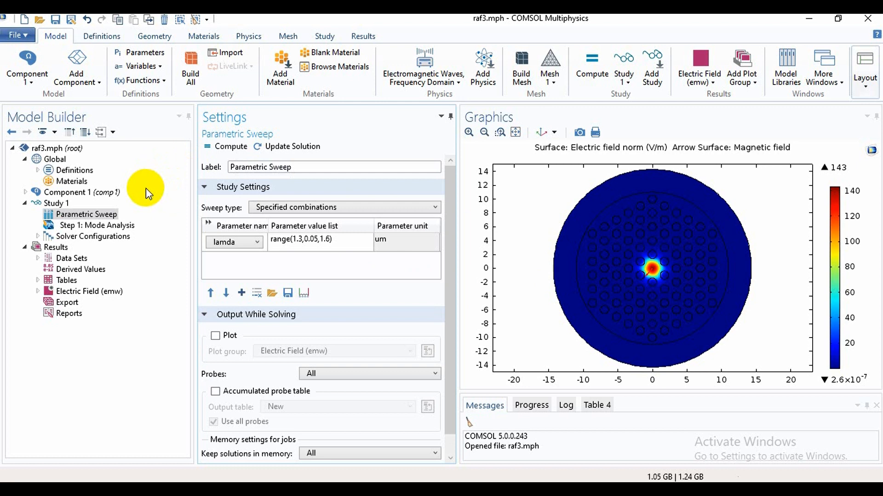
Step: Delete the Parametric Sweep from Study 1
left_click(110, 217)
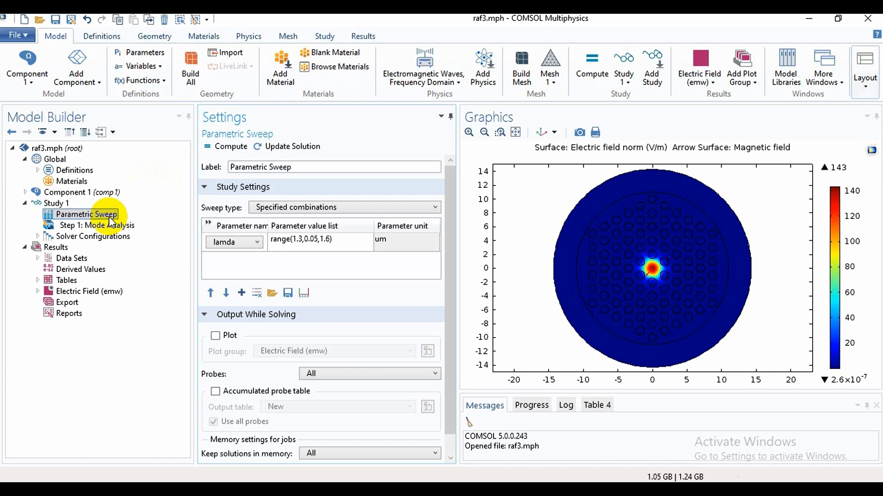
right_click(110, 220)
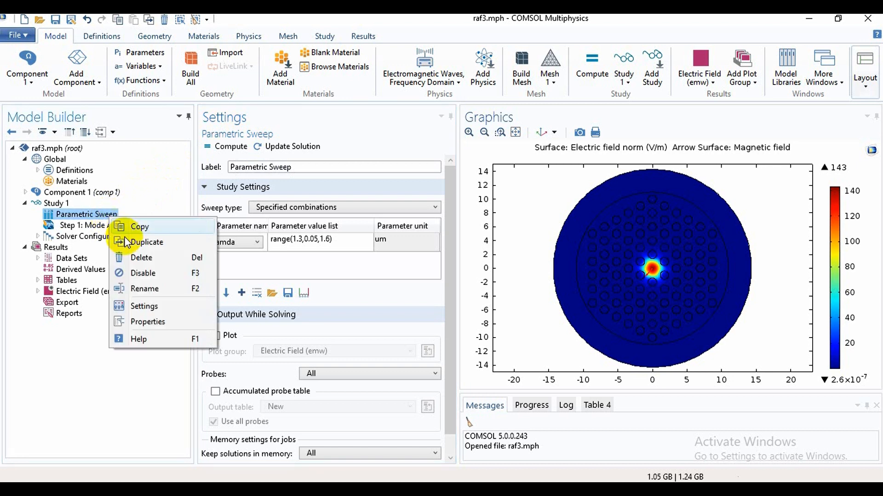
left_click(137, 258)
left_click(476, 301)
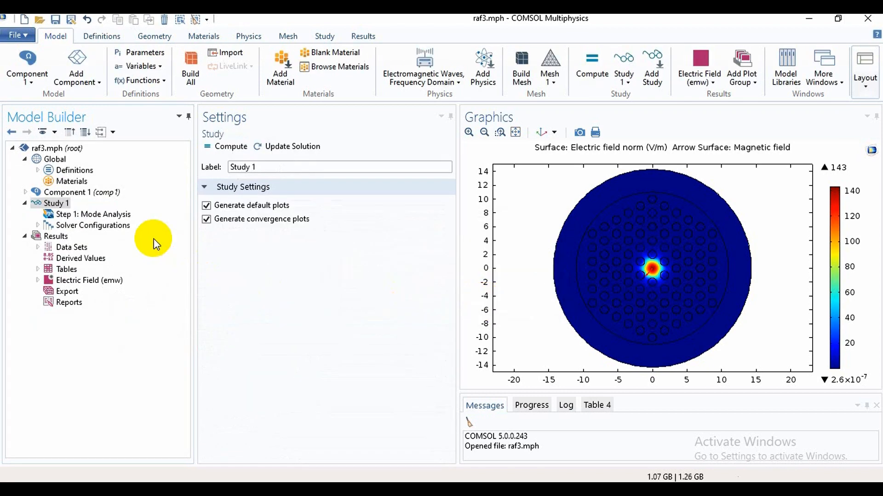
Step: Set the Mode Analysis frequency to c_const/1.30[um] and compute the study
left_click(120, 217)
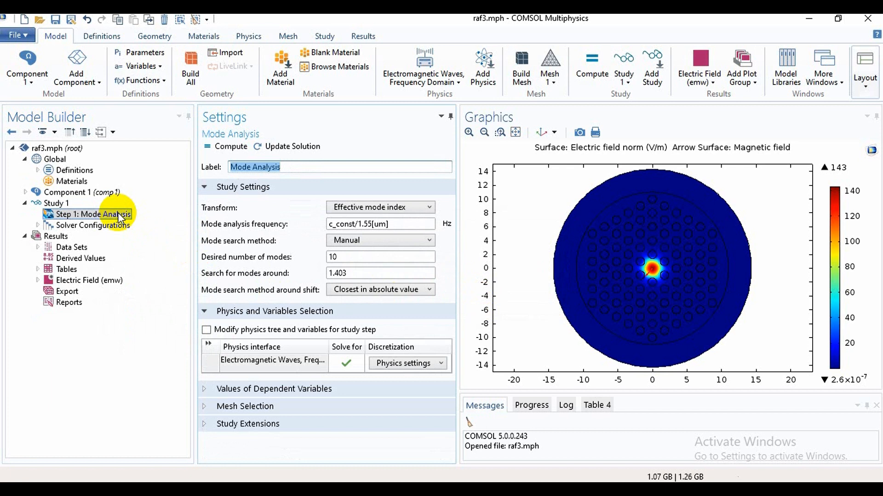
left_click(402, 225)
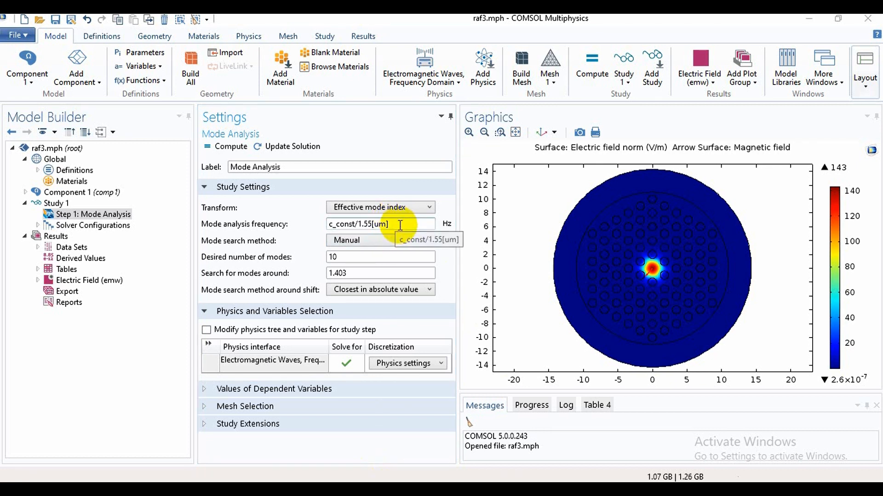
left_click(400, 226)
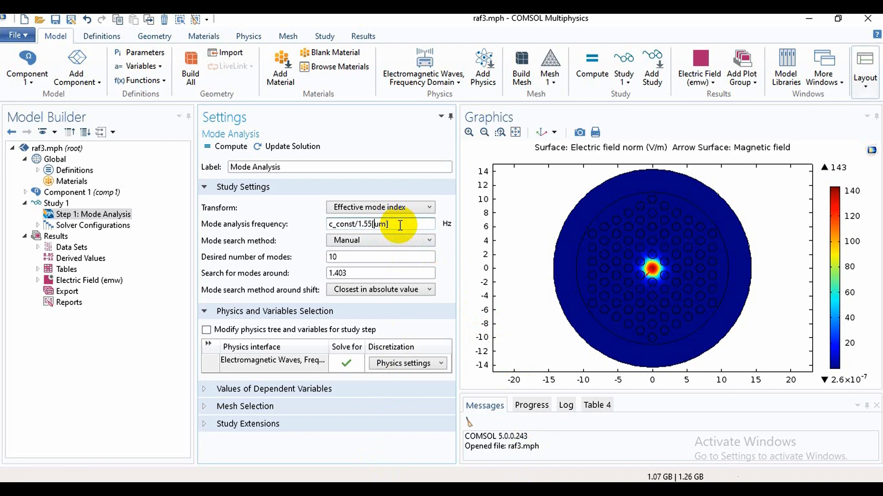
key("Left")
key("Left")
key("BackSpace")
type("30")
key("Delete")
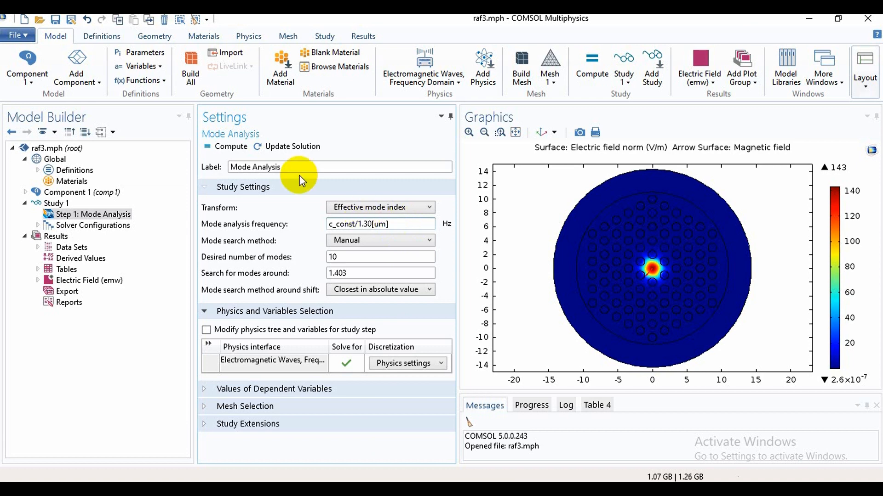
left_click(228, 148)
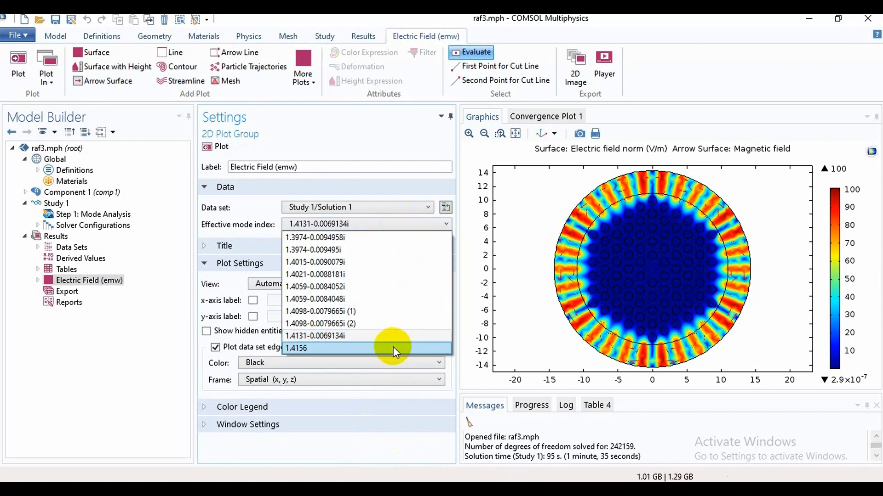
Step: Plot the electric field for effective mode index 1.4156 and check it against the other available modes
left_click(393, 348)
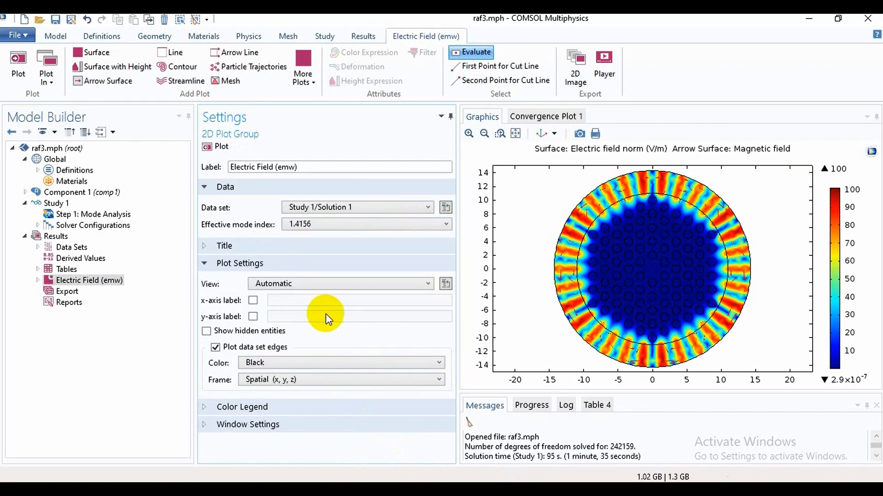
left_click(207, 148)
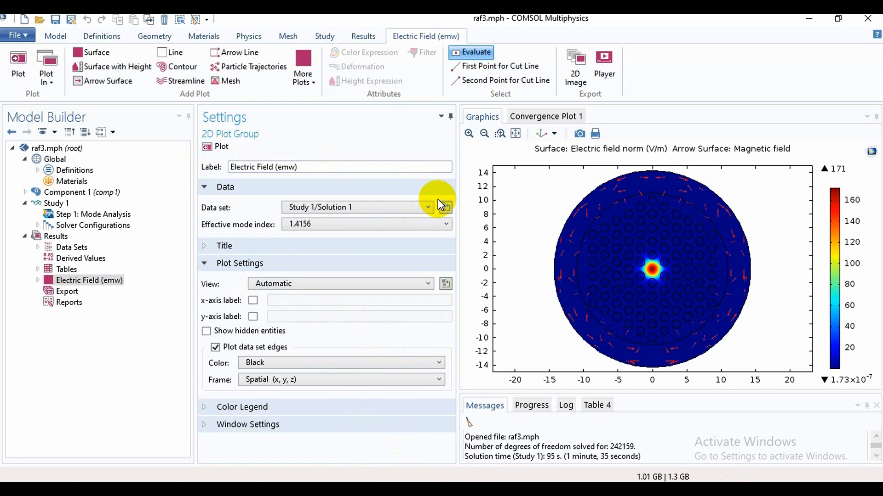
left_click(446, 226)
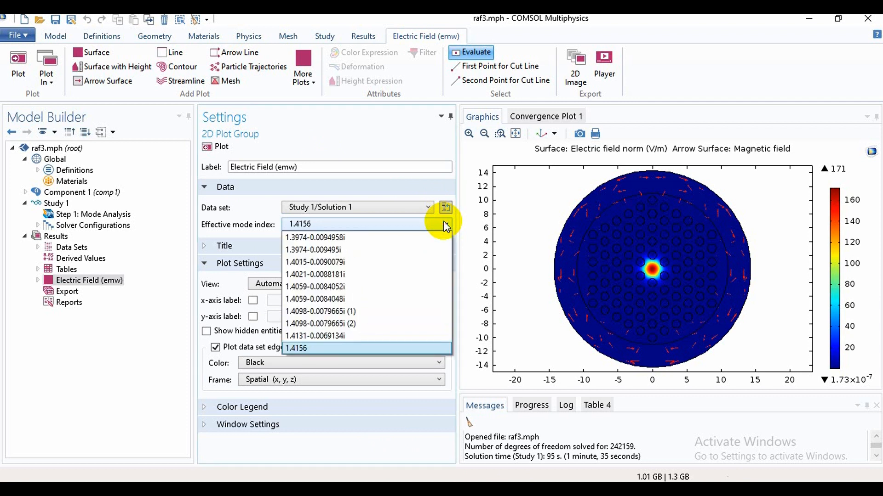
left_click(445, 225)
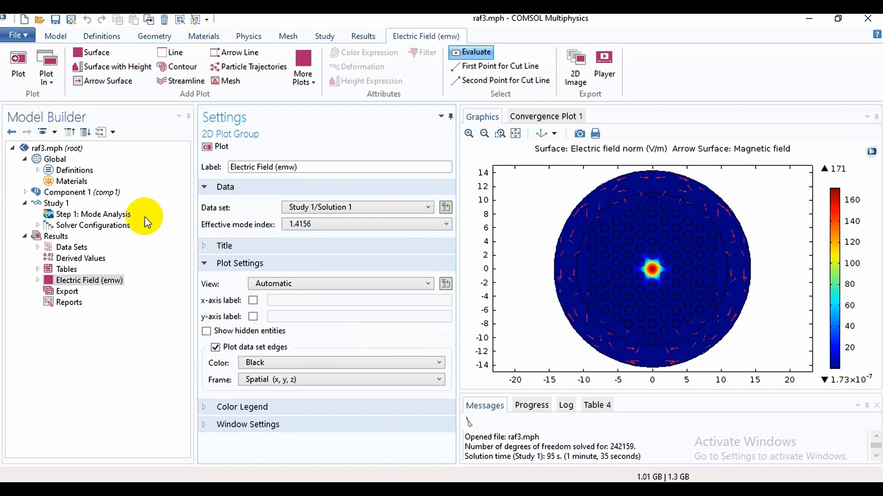
Step: Set the Mode Analysis to search for modes around 1.4115 and recompute the study
left_click(123, 221)
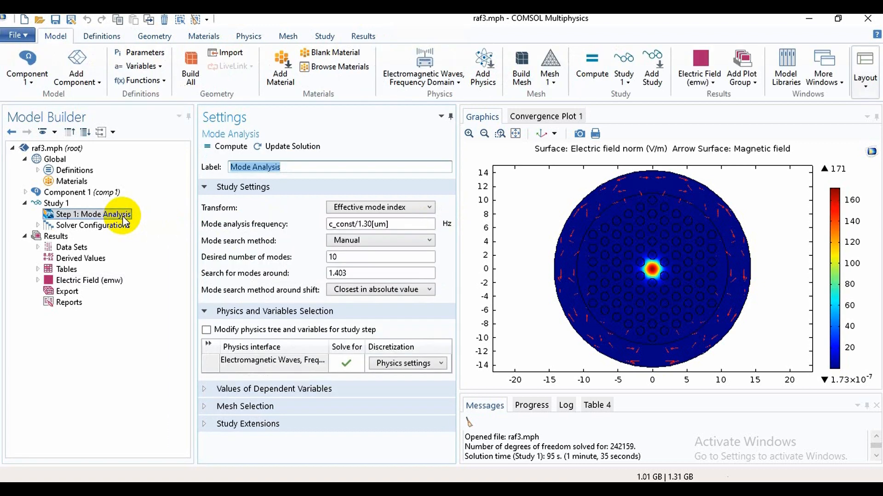
left_click(360, 274)
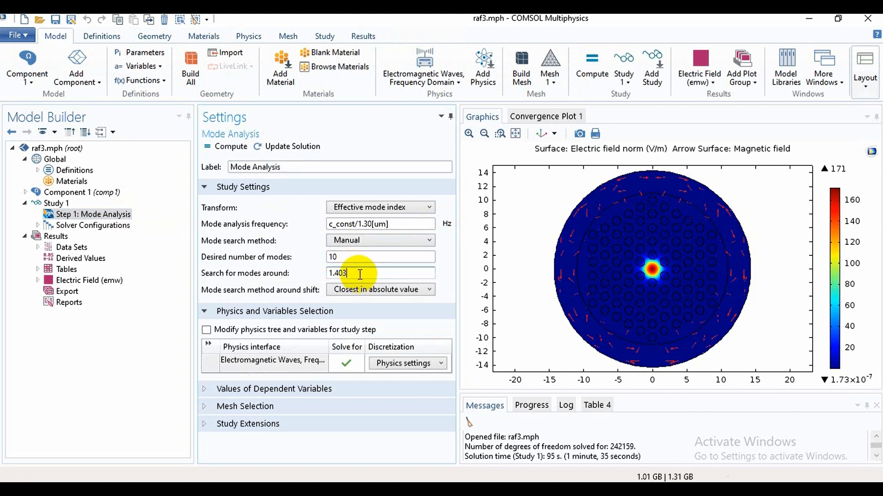
key("BackSpace")
key("BackSpace")
type("115")
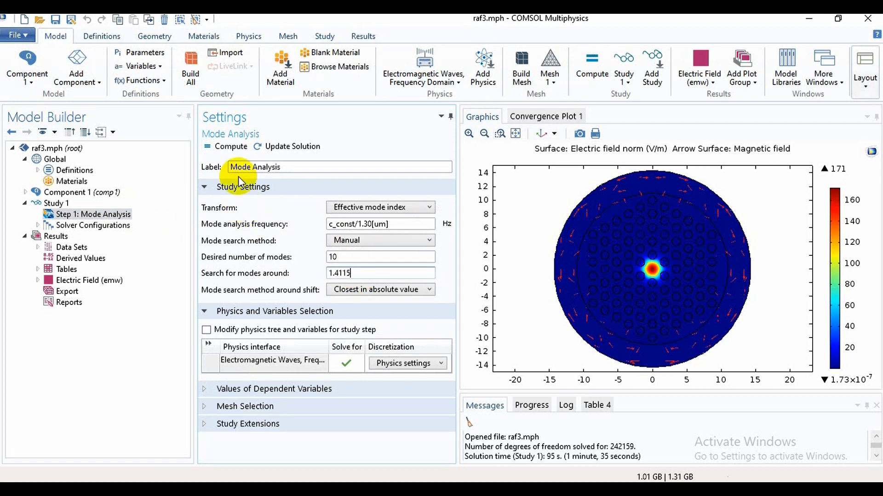
left_click(226, 149)
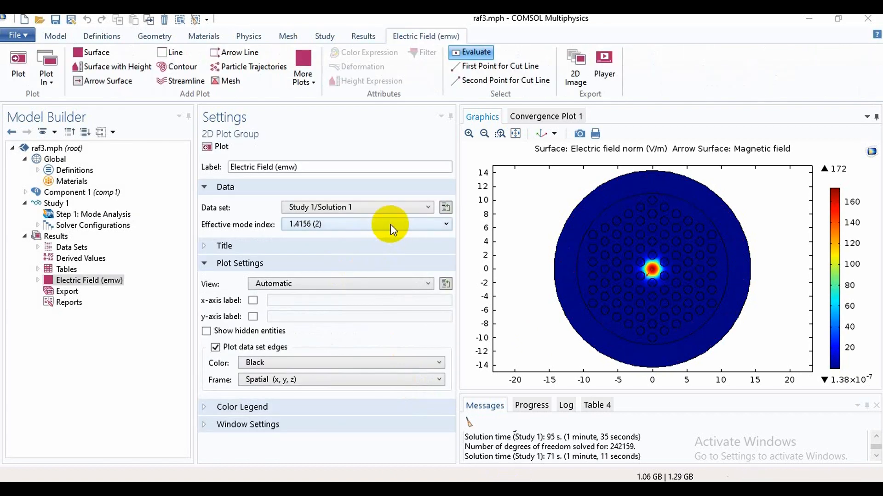
Step: Plot the electric field for the first of the two modes with effective index 1.4156, 1.4156 (1)
left_click(390, 224)
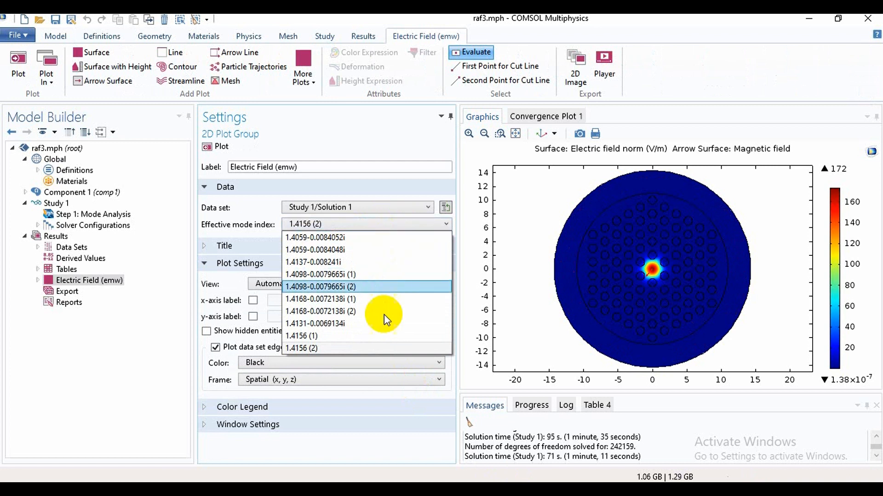
left_click(385, 348)
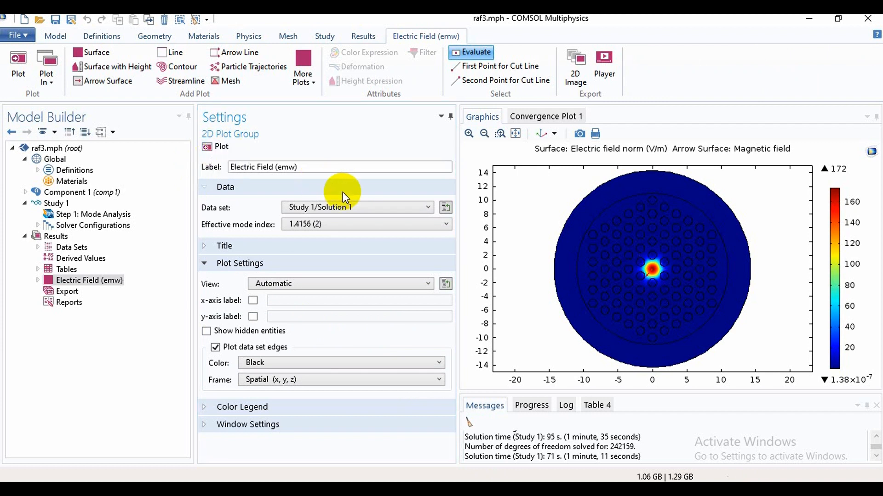
left_click(354, 225)
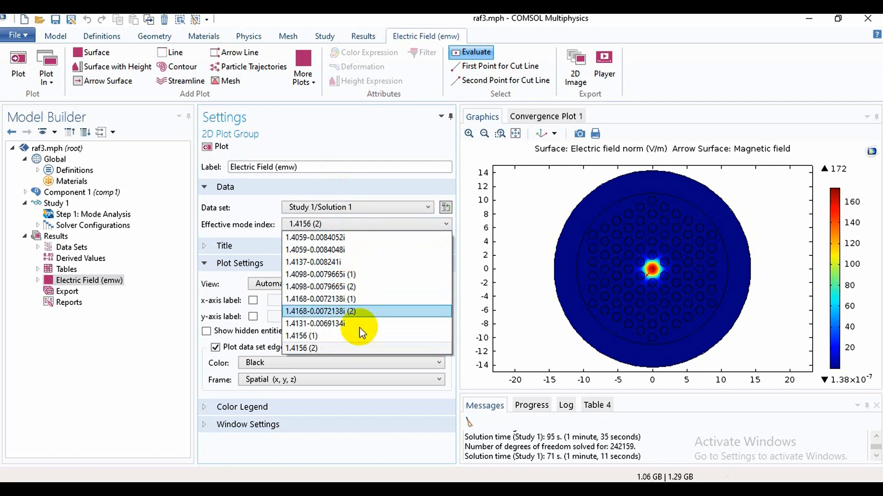
left_click(360, 337)
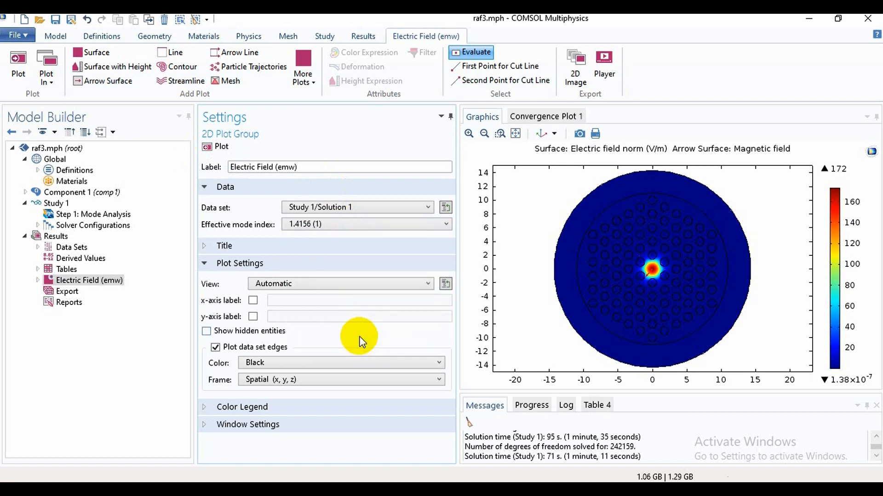
left_click(210, 149)
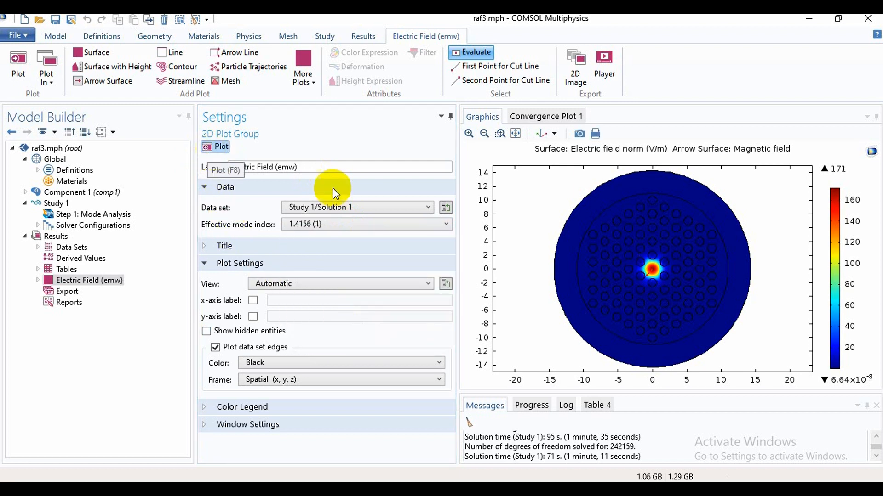
left_click(390, 224)
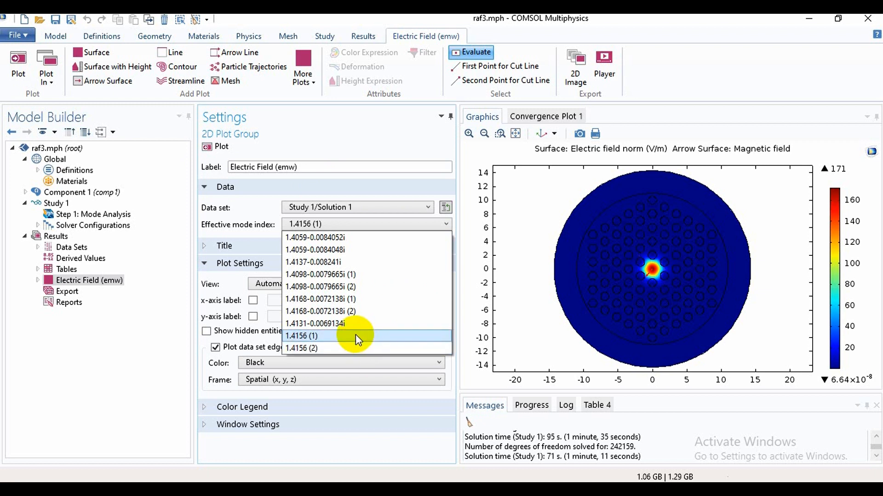
Step: Plot Arrow Surface 1 of the electric field plot group for effective mode index 1.4156 (1)
left_click(109, 289)
double_click(110, 289)
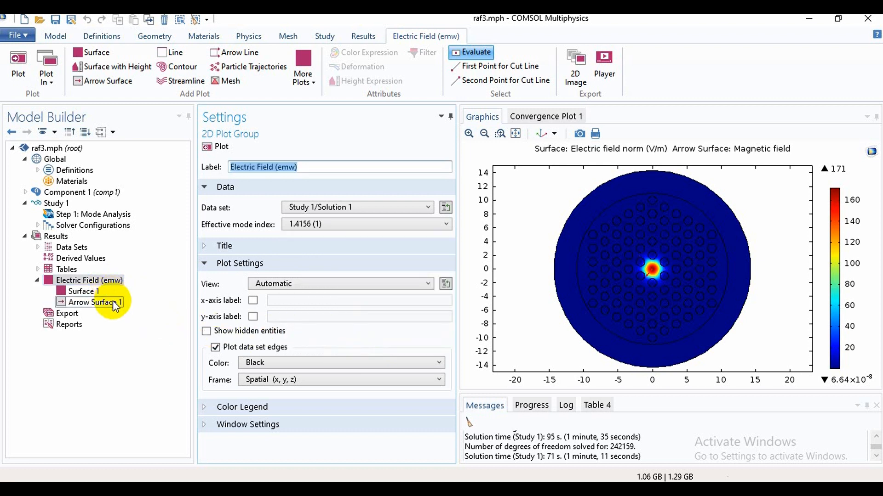
left_click(115, 306)
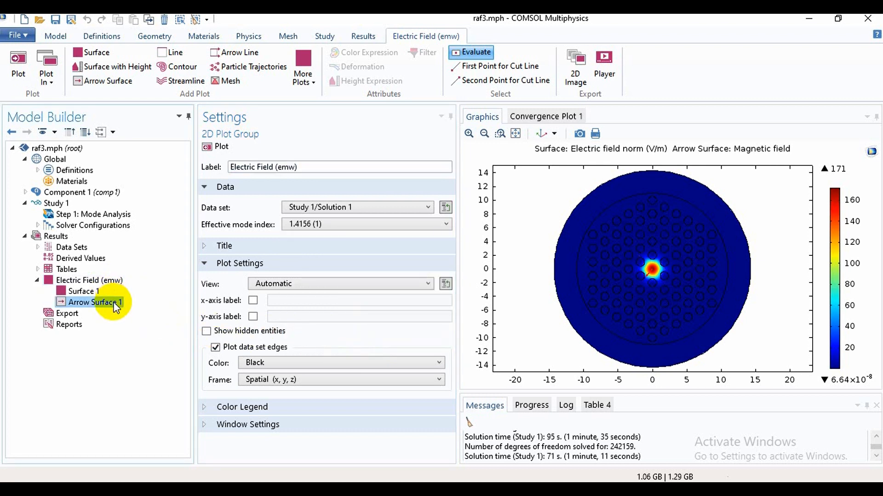
left_click(366, 226)
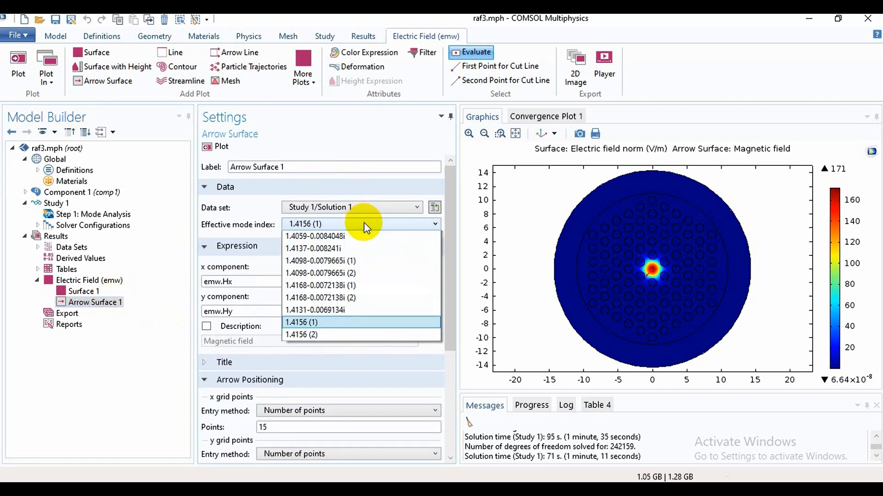
left_click(363, 223)
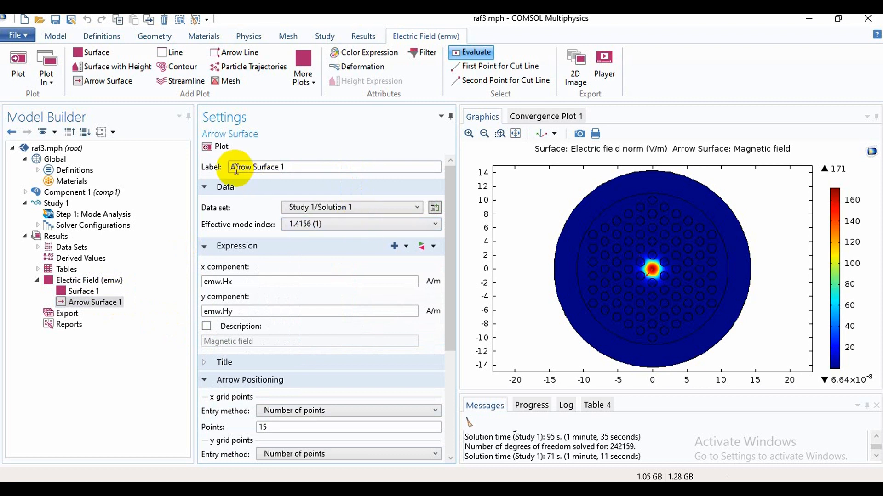
left_click(207, 148)
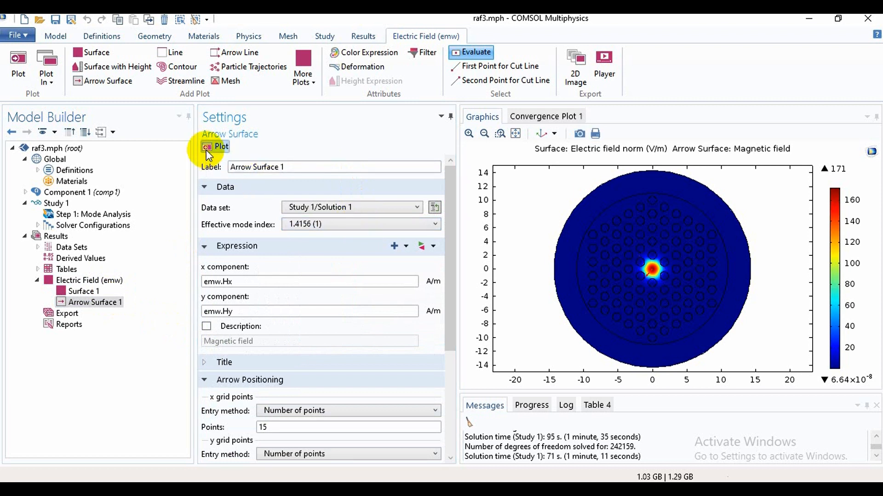
Step: Plot Arrow Surface 1 for mode 1.4156 (2), inspect the arrow direction at the core, and set the mode index back to 1.4156 (1)
left_click(374, 228)
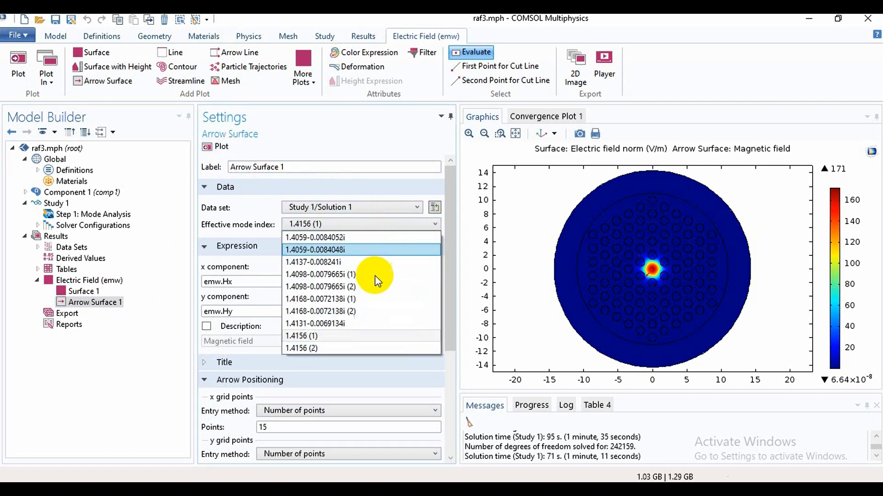
left_click(374, 348)
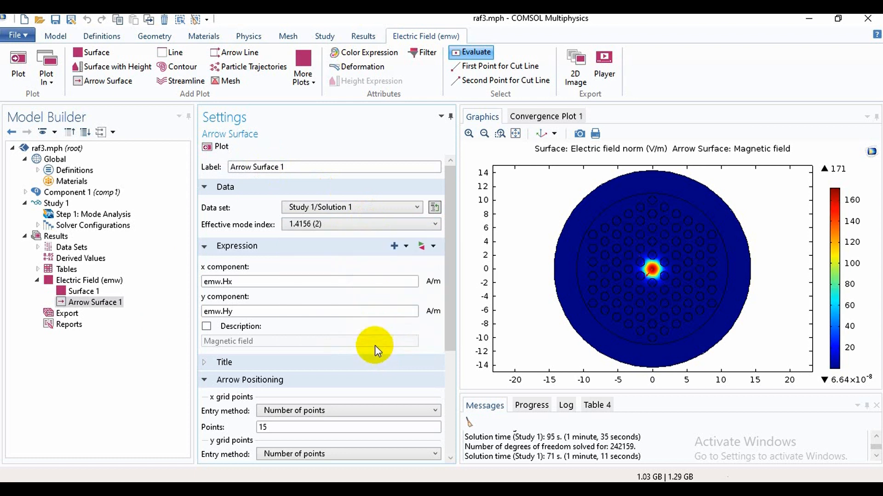
left_click(206, 149)
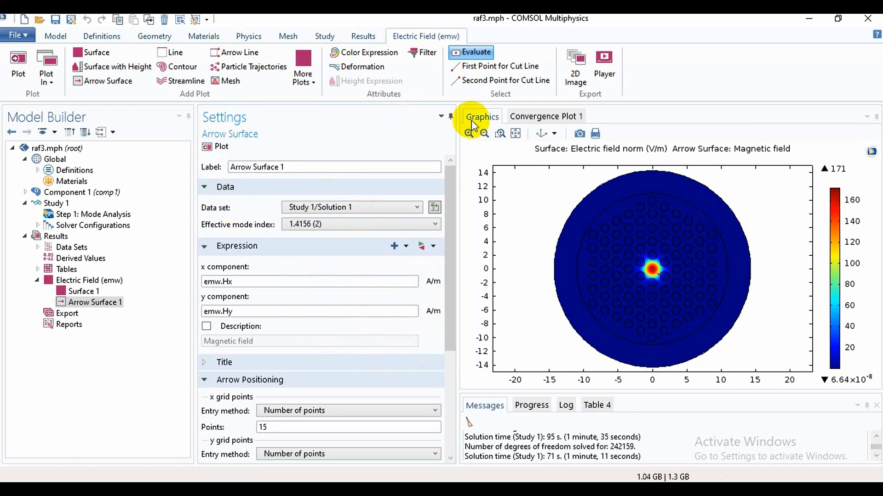
left_click(468, 133)
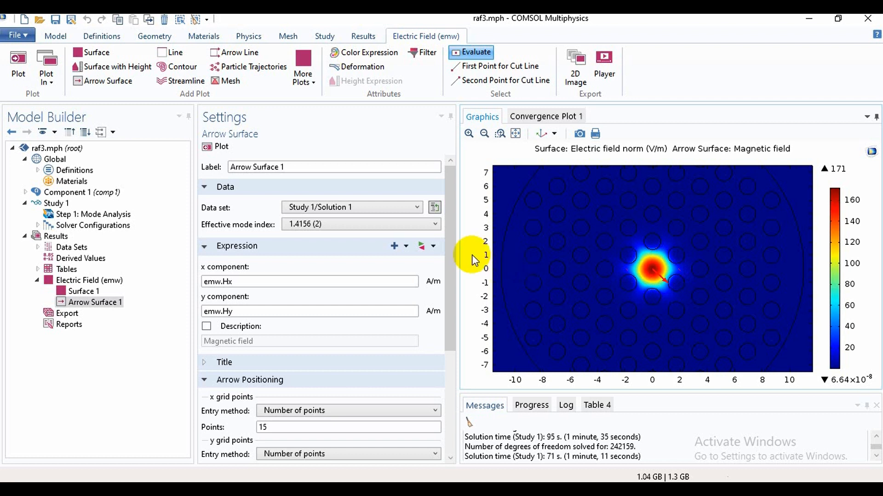
left_click(418, 226)
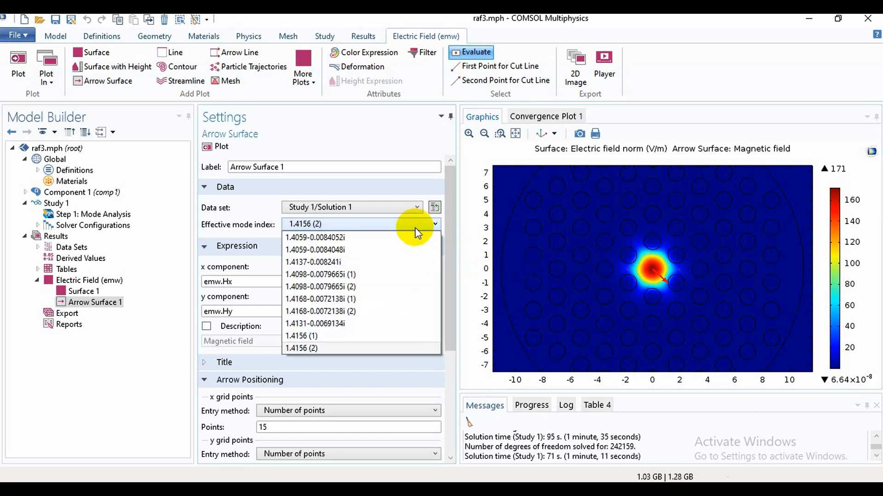
left_click(395, 341)
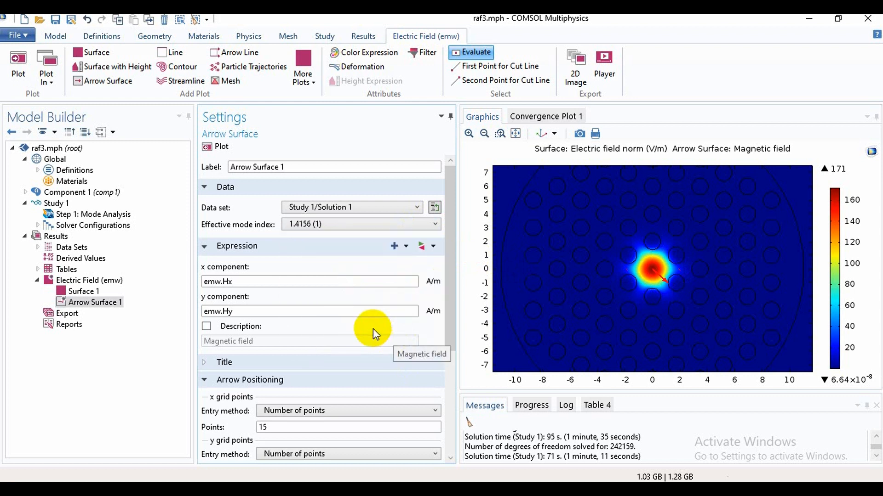
Step: Add a Global Evaluation under Derived Values and label it "x_polarized lihgt"
right_click(96, 260)
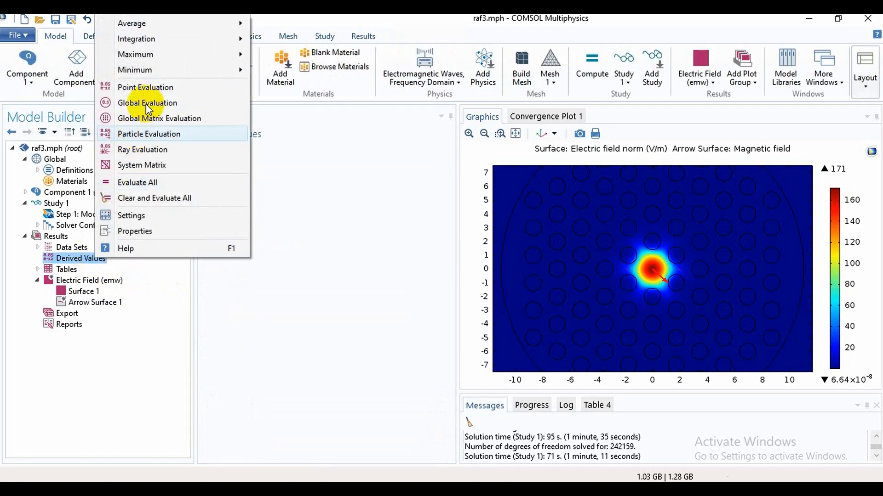
left_click(147, 103)
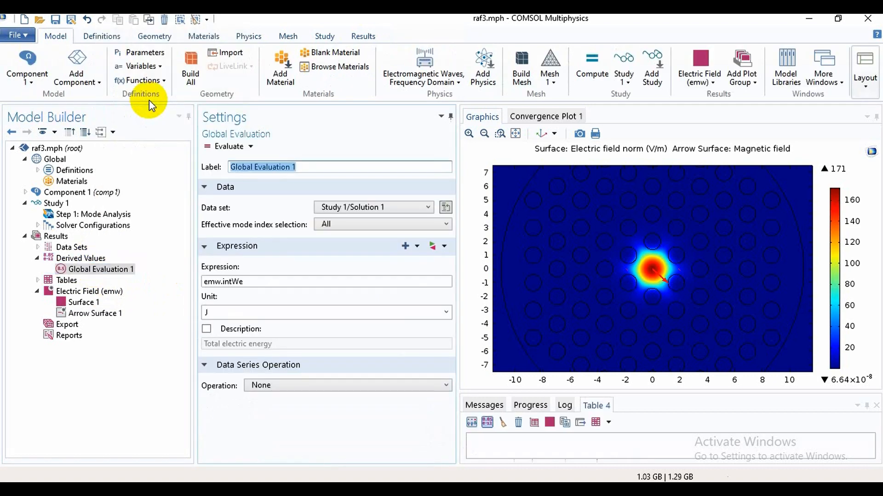
left_click(310, 169)
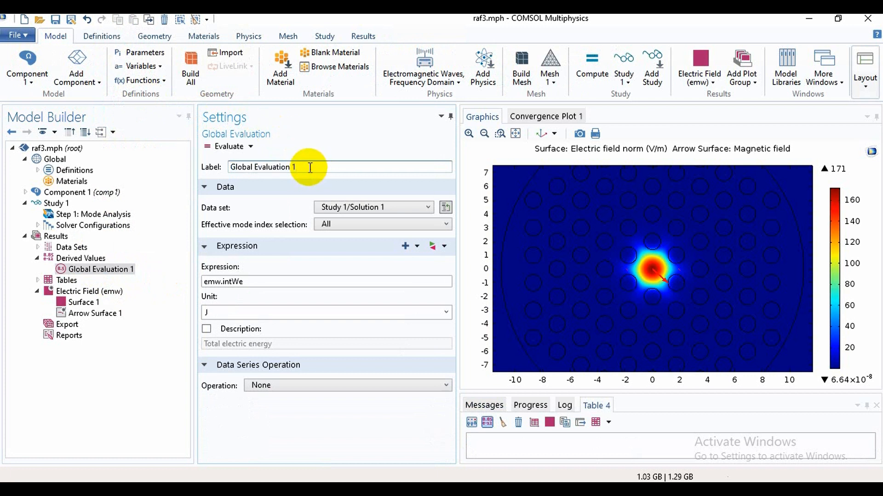
key("BackSpace")
key("BackSpace")
key("BackSpace")
key("BackSpace")
key("BackSpace")
key("BackSpace")
key("BackSpace")
key("BackSpace")
key("BackSpace")
key("BackSpace")
key("BackSpace")
key("BackSpace")
key("BackSpace")
key("BackSpace")
key("BackSpace")
key("BackSpace")
key("BackSpace")
key("BackSpace")
key("BackSpace")
type("x_polar")
type("ized lihgt")
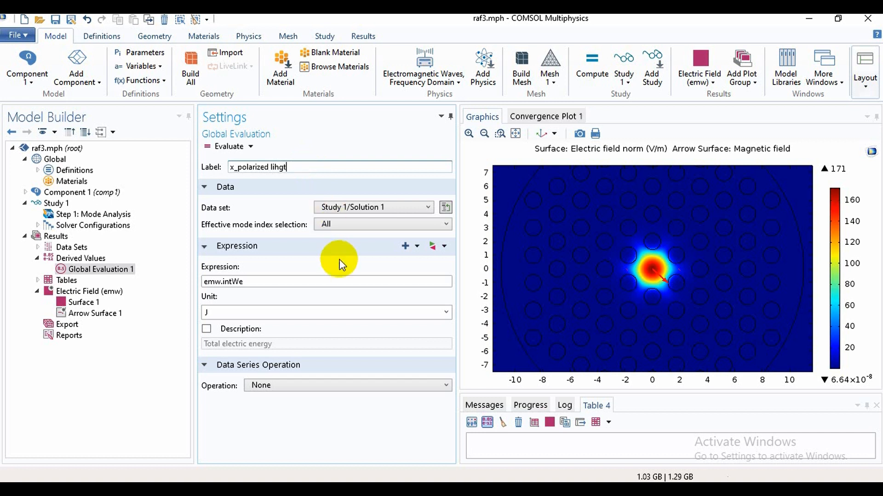
Step: Set the global evaluation's expression to real(emw.neff) and its data series operation to Maximum
left_click(283, 284)
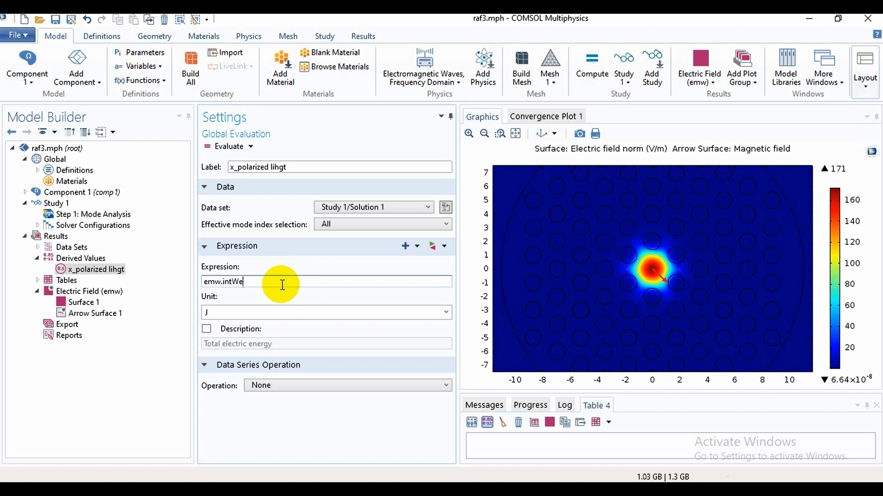
key("BackSpace")
key("BackSpace")
key("BackSpace")
key("BackSpace")
key("BackSpace")
type("neff)")
key("Home")
type("(")
key("Home")
type("real")
left_click(284, 313)
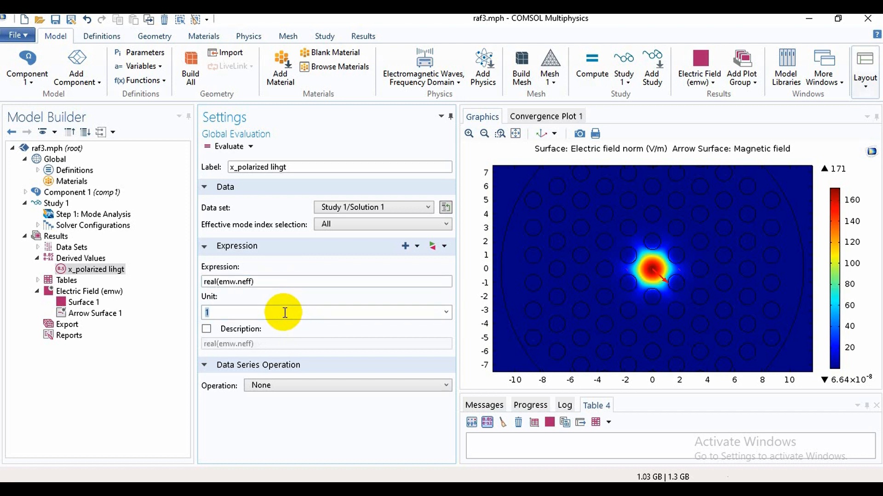
left_click(391, 386)
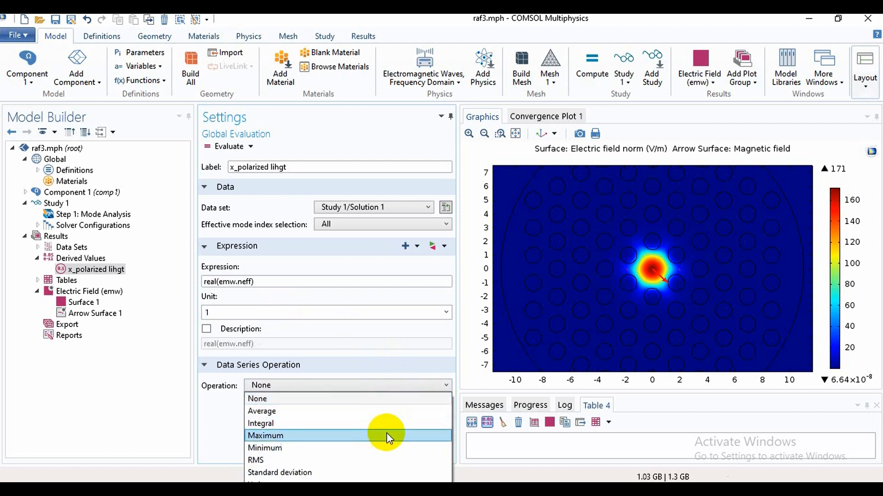
left_click(388, 436)
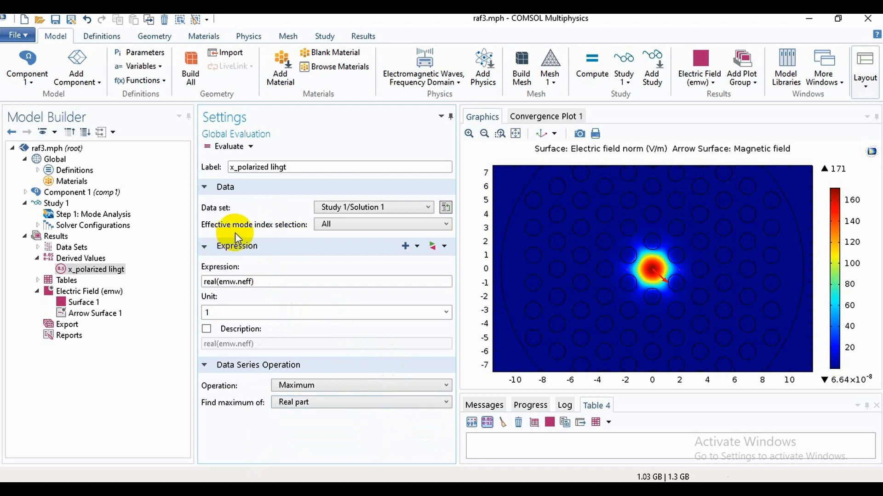
Step: Restrict the evaluation to effective mode index 1.4156 (2) from the list and evaluate it
left_click(351, 230)
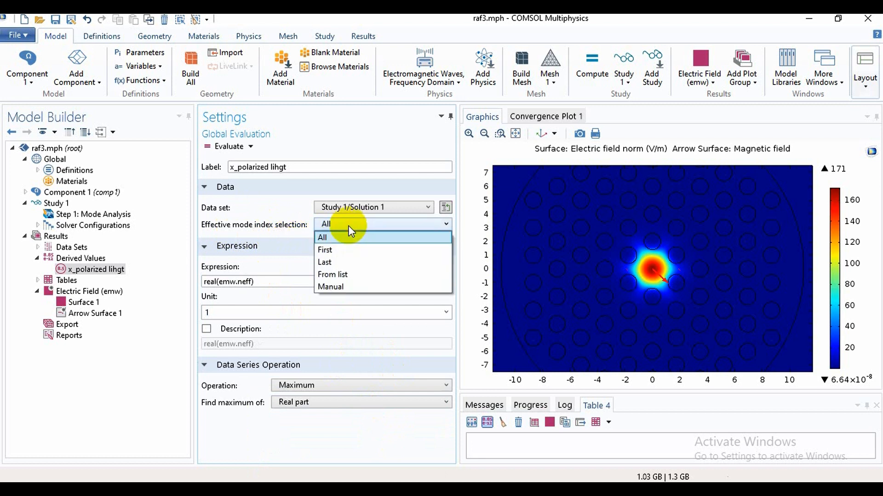
left_click(357, 273)
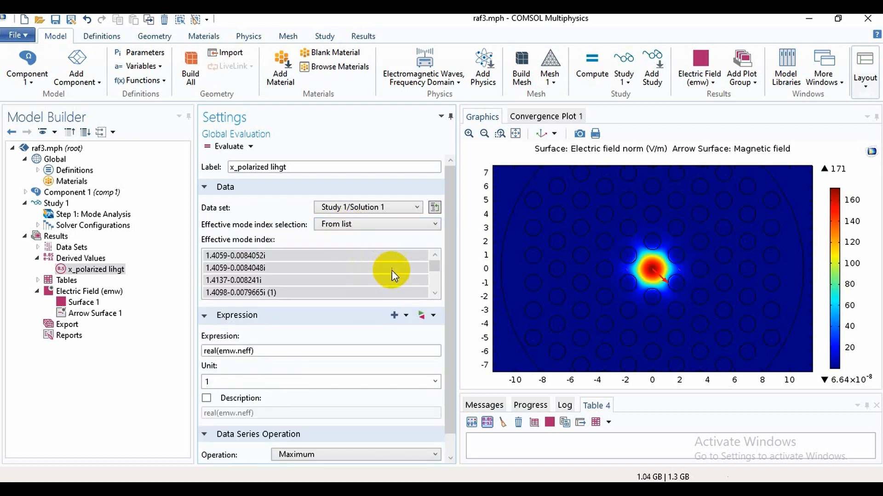
left_click(433, 291)
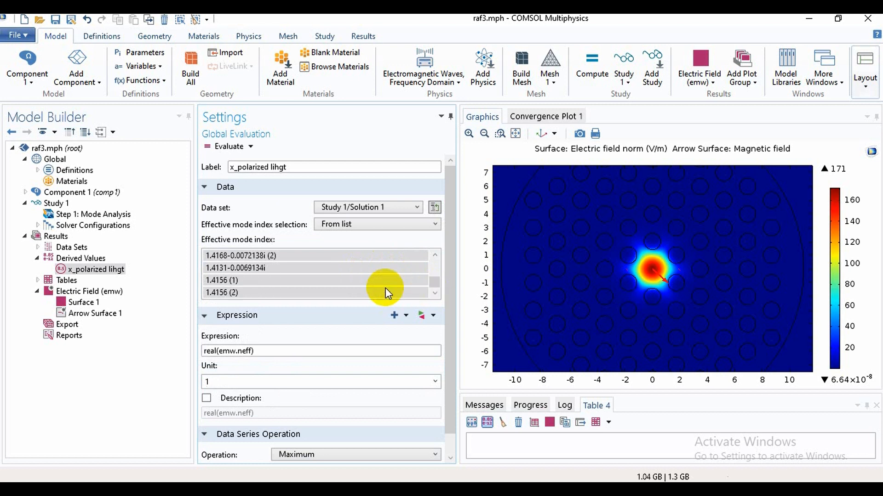
left_click(343, 293)
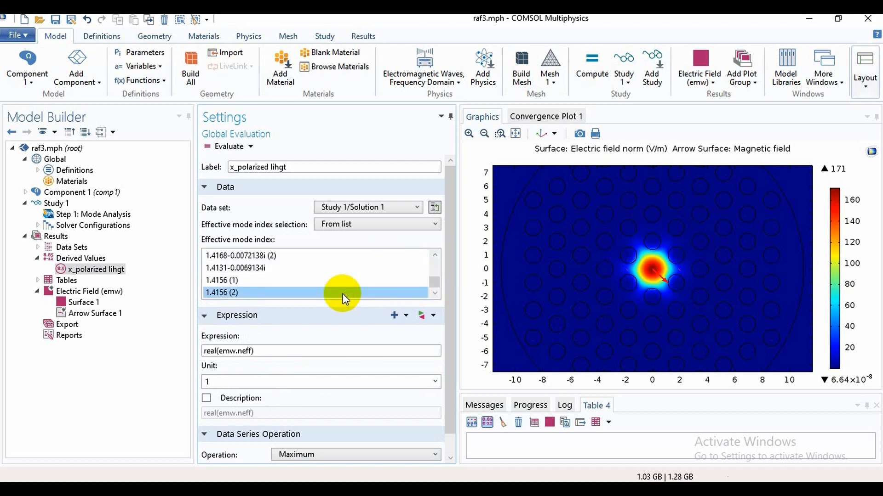
left_click(228, 146)
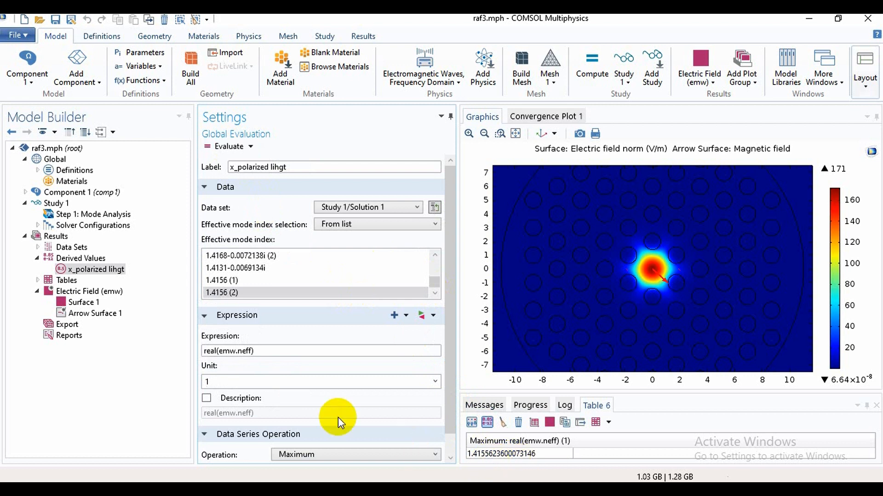
Step: Change the evaluation's expression to imag(emw.neff) and evaluate it for the same mode
left_click(272, 351)
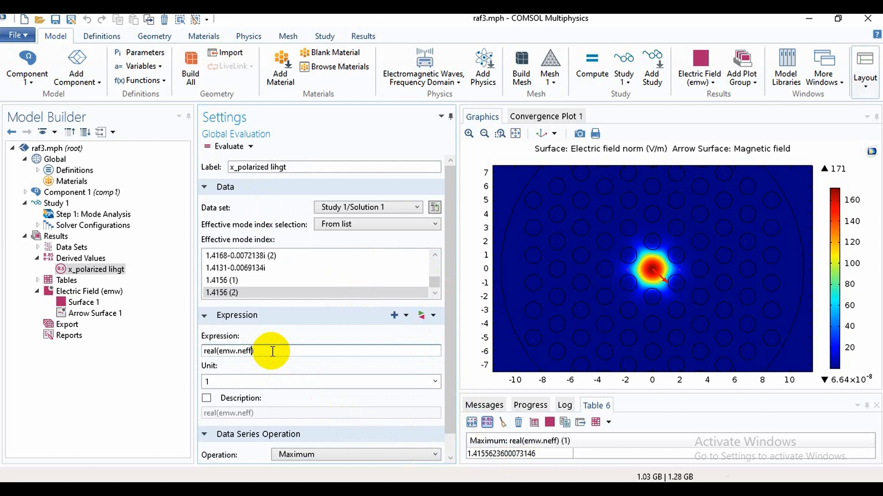
key("Home")
key("Right")
key("Right")
key("Right")
key("BackSpace")
key("BackSpace")
key("BackSpace")
key("BackSpace")
type("imag")
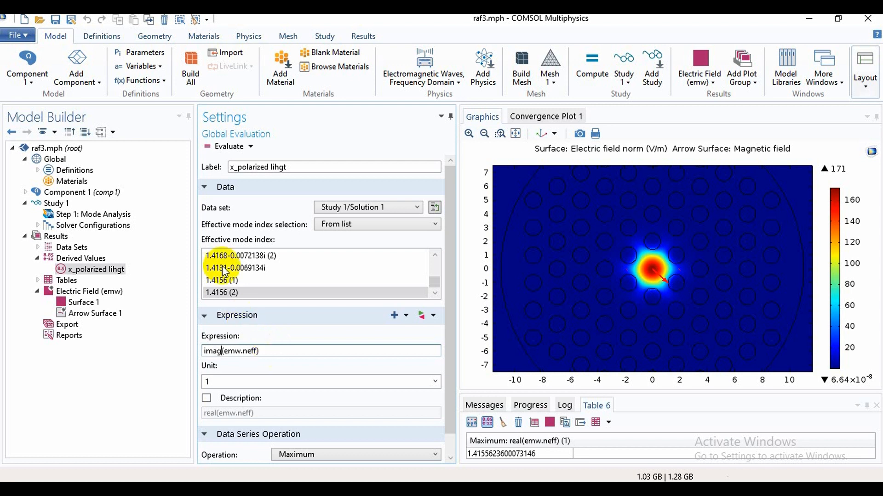
left_click(223, 149)
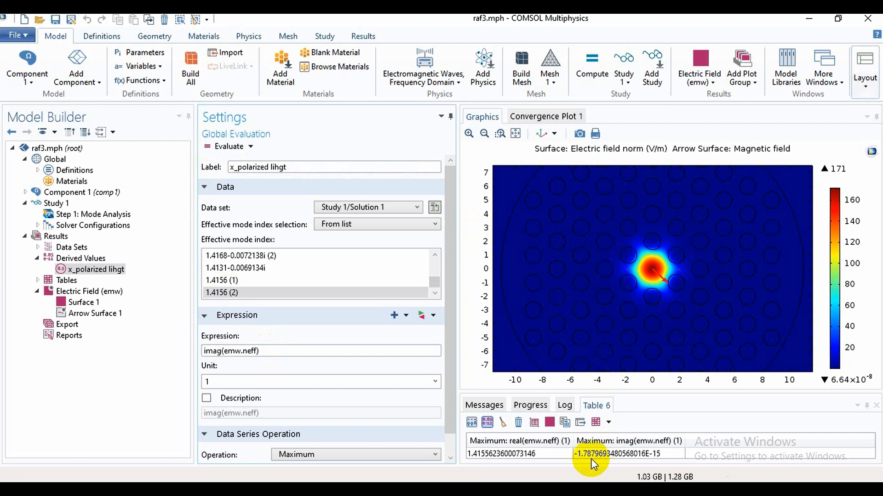
Step: Copy the results table with the real and imaginary effective index values to the clipboard
right_click(568, 452)
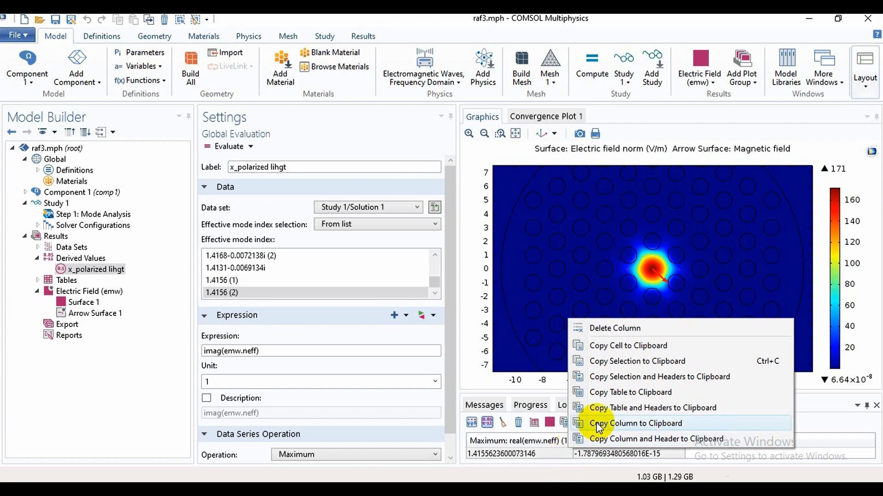
left_click(616, 393)
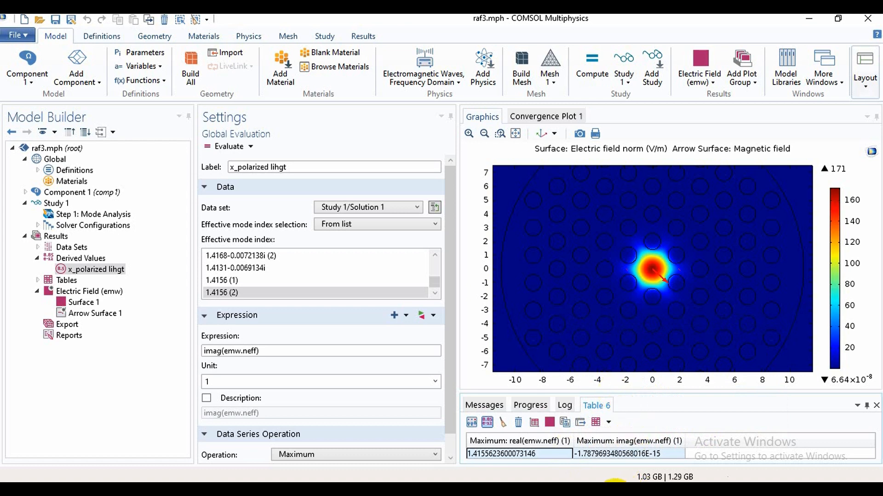
Step: Switch to the Word document and add blank lines after the dispersion text until a new empty page is reached
mouse_move(616, 480)
left_click(617, 462)
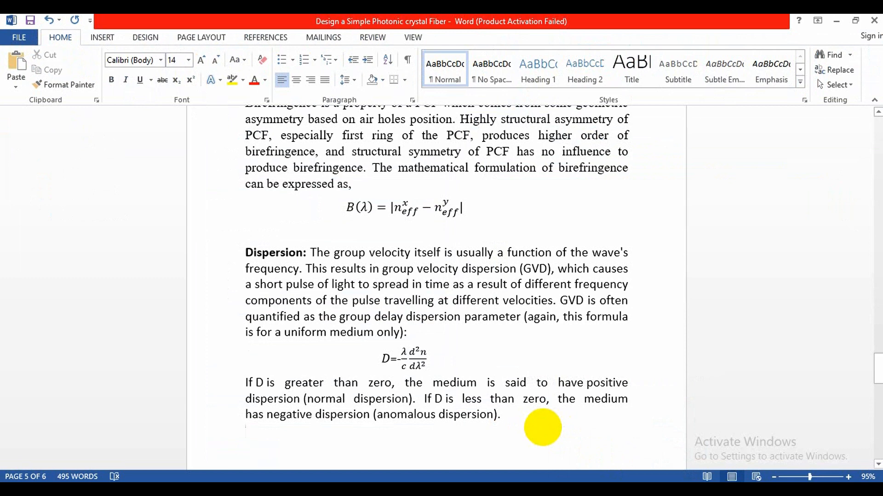
key("Return")
key("Return")
key("Return")
key("Return")
key("Return")
key("Return")
key("Return")
key("Return")
key("Return")
key("Return")
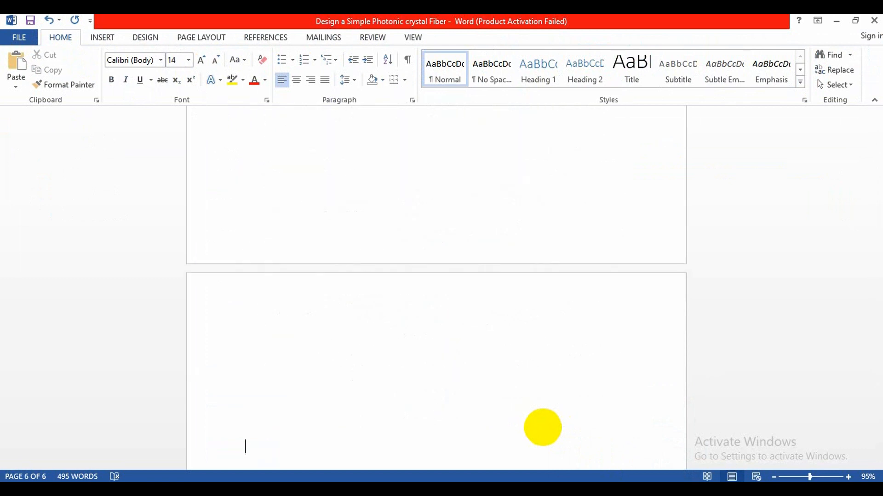
Step: Insert a table with three columns and four rows near the top of the new empty page
key("Up")
key("Up")
key("Up")
key("Up")
key("Up")
key("Up")
key("Up")
key("Up")
key("Down")
key("Down")
key("Down")
key("Down")
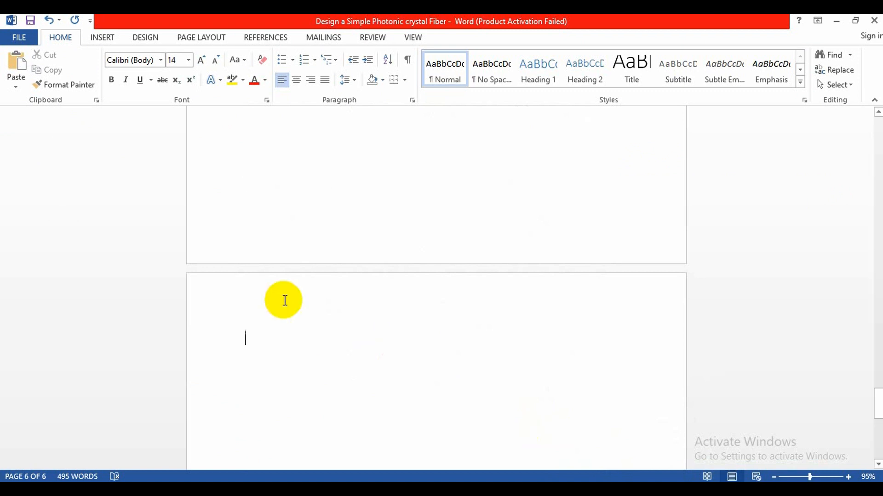
left_click(100, 41)
left_click(92, 59)
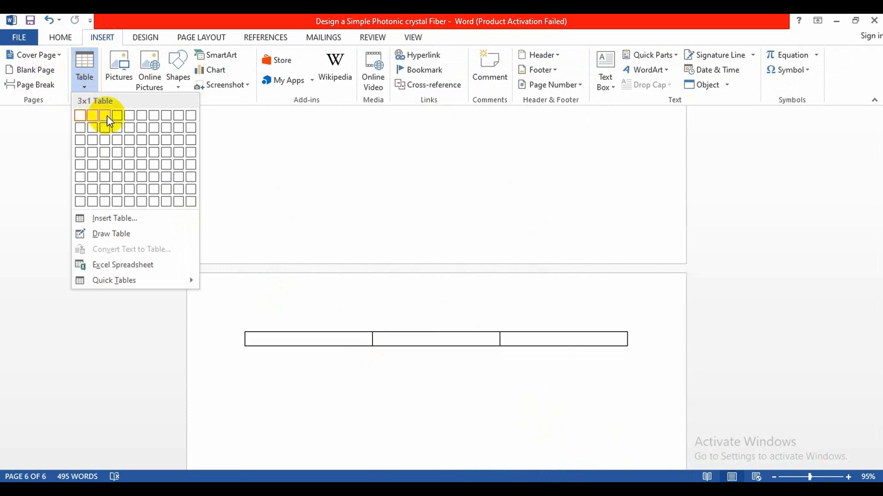
left_click(110, 152)
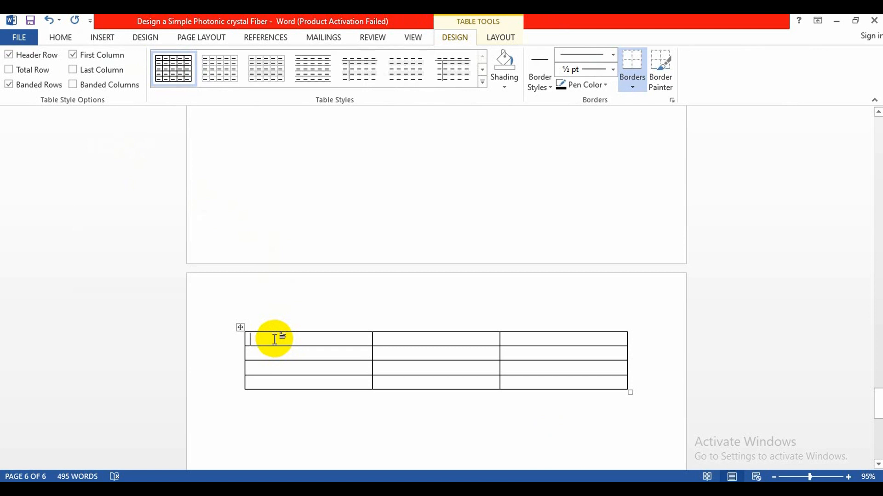
Step: Fill the table's header row with Wavelength, X_pola(real) and X_pola(imag)
type("Wa")
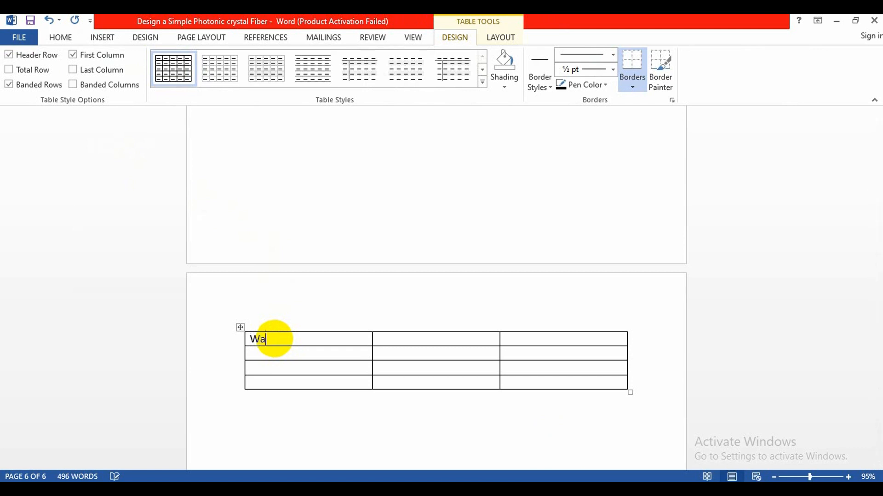
type("velength")
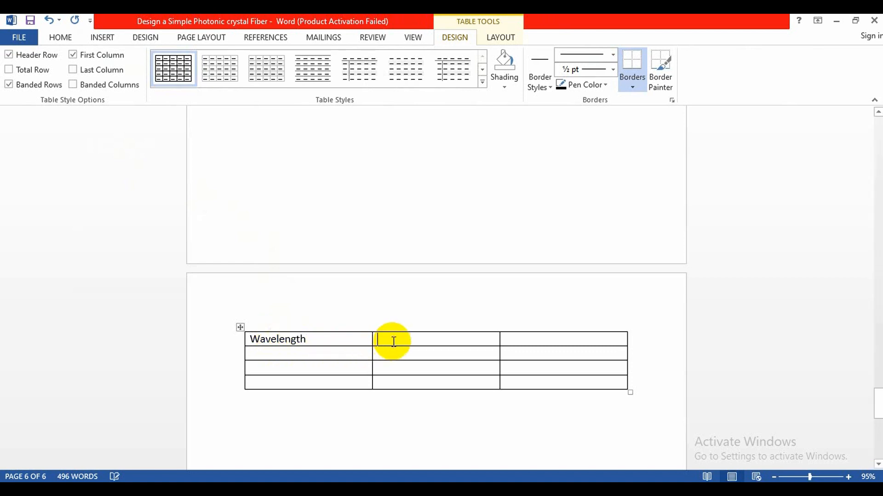
type("X_po")
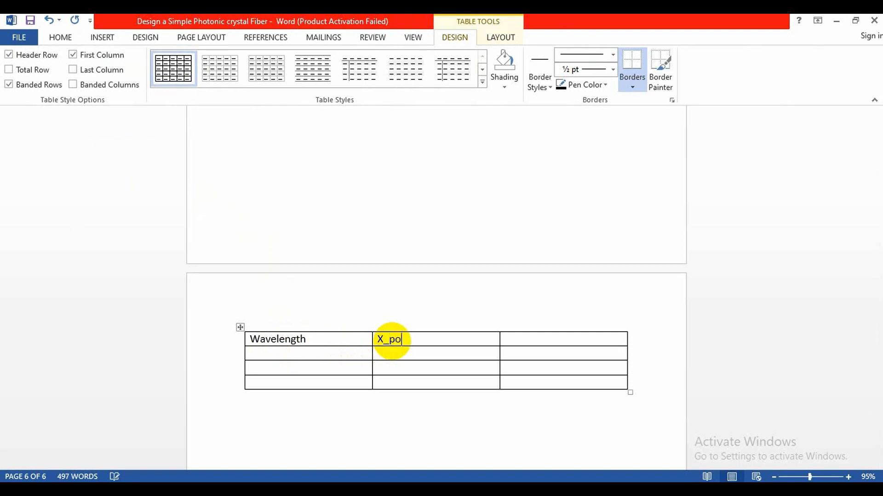
type("la(real)")
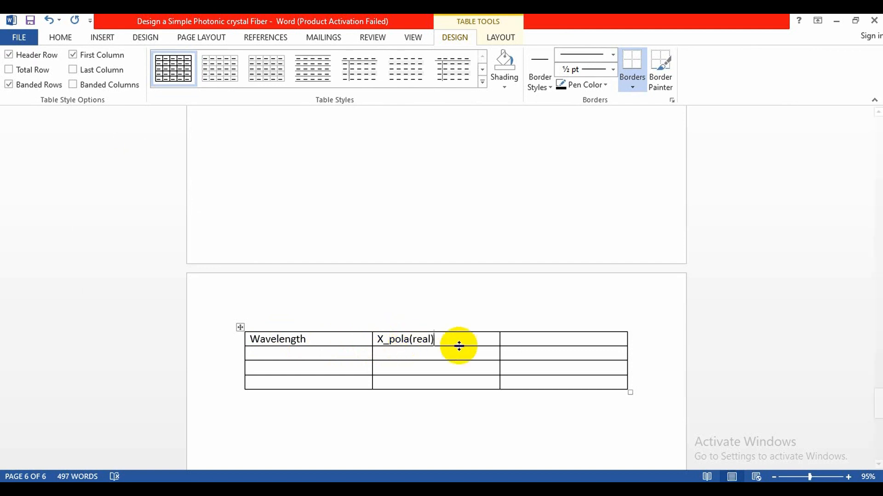
left_click(530, 341)
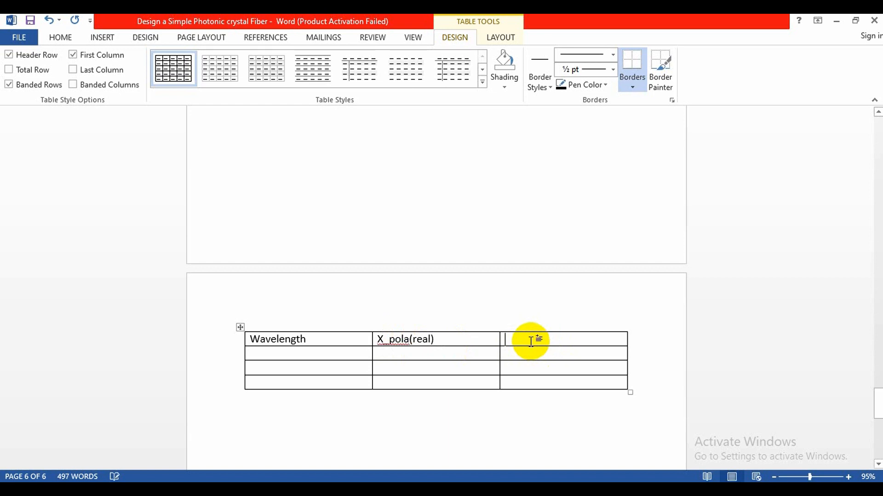
type("X")
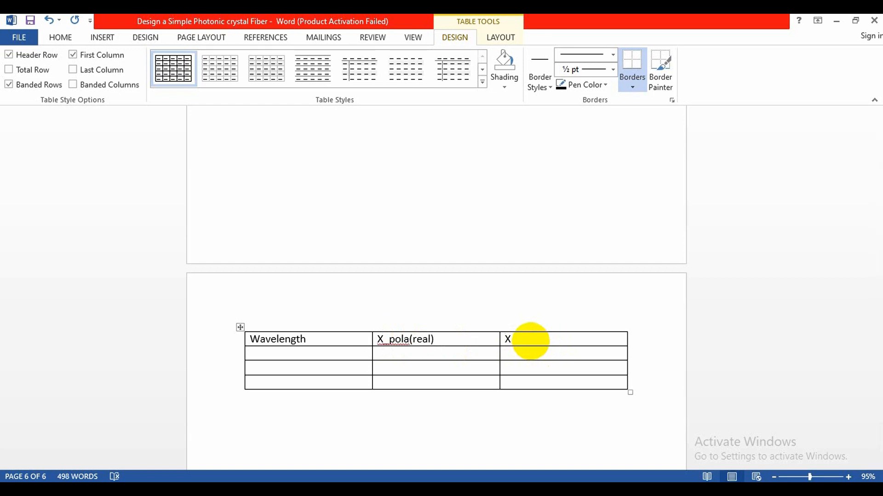
type("_pola(imag)")
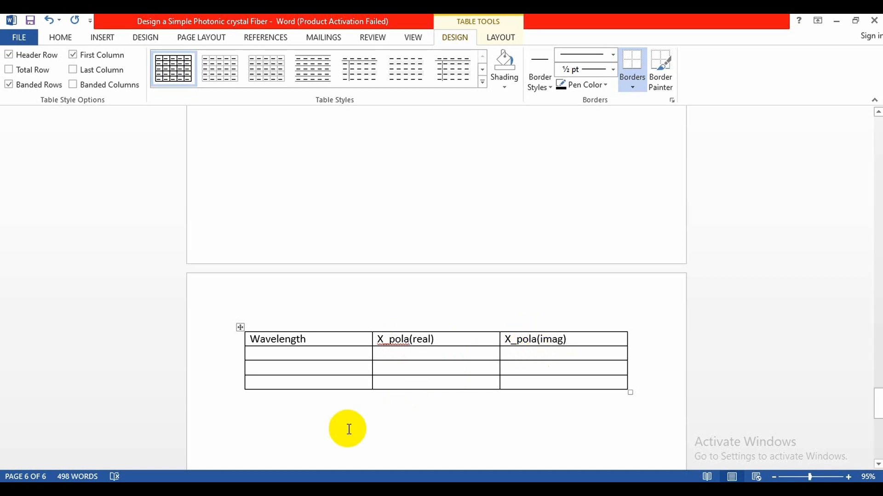
Step: Paste the copied effective index results as plain text below the table
left_click(297, 433)
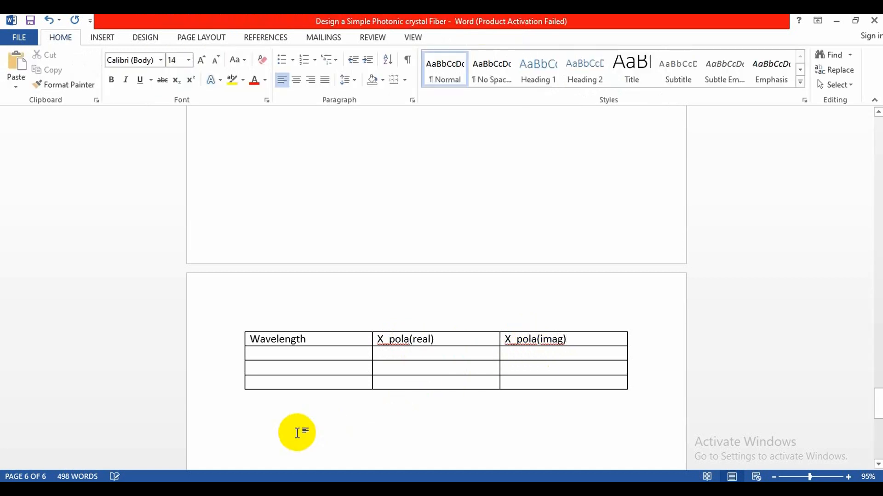
right_click(297, 433)
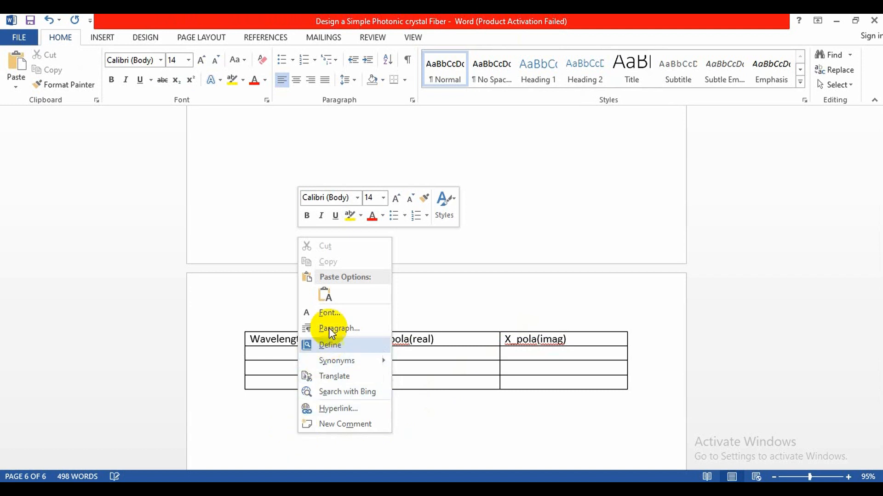
left_click(330, 302)
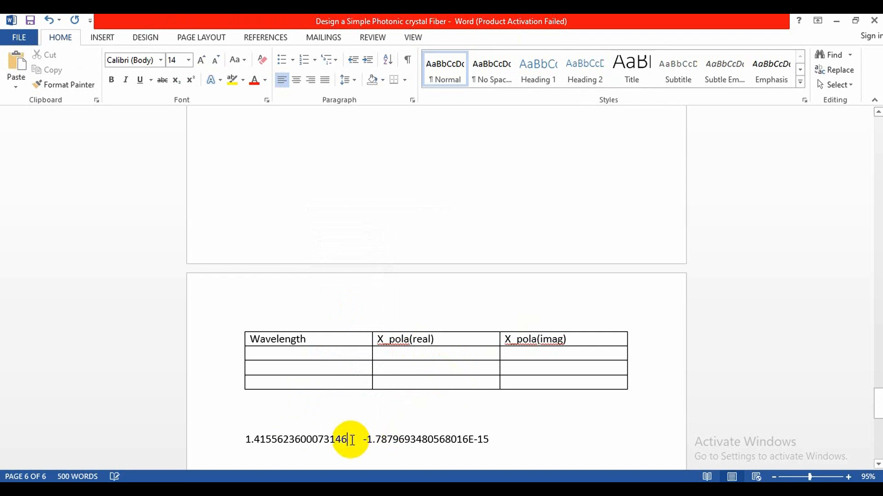
Step: Move the real value 1.4155623600073146 from the pasted line into the X_pola(real) cell of the first data row
left_click_drag(352, 441, 227, 445)
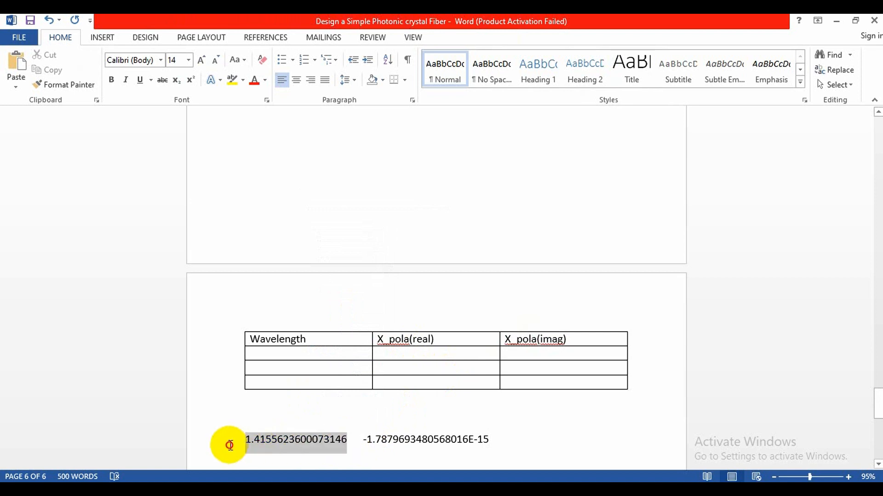
right_click(269, 441)
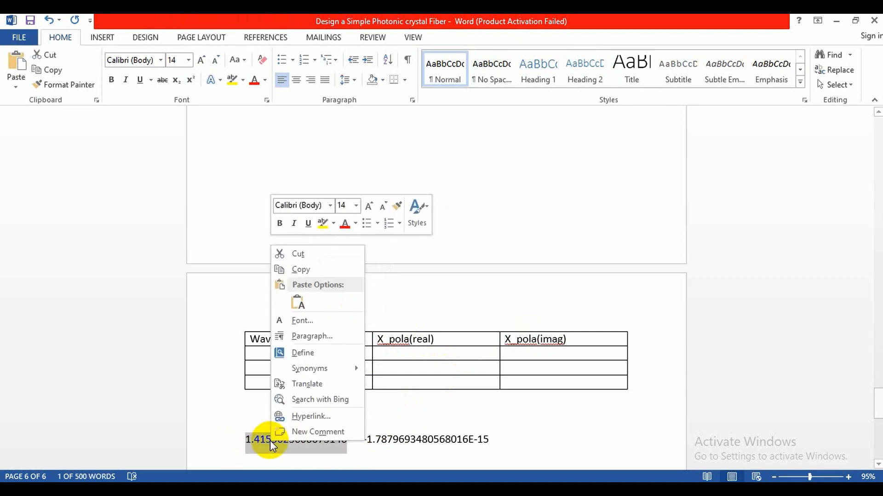
left_click(301, 262)
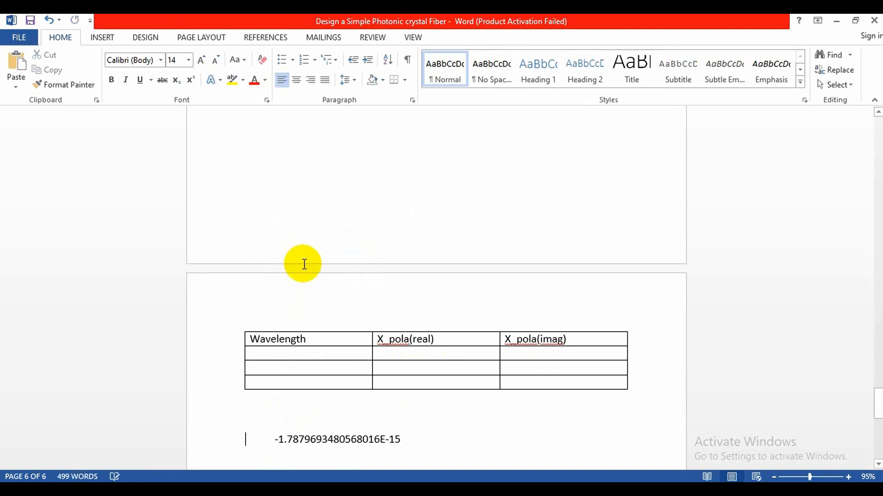
left_click(383, 354)
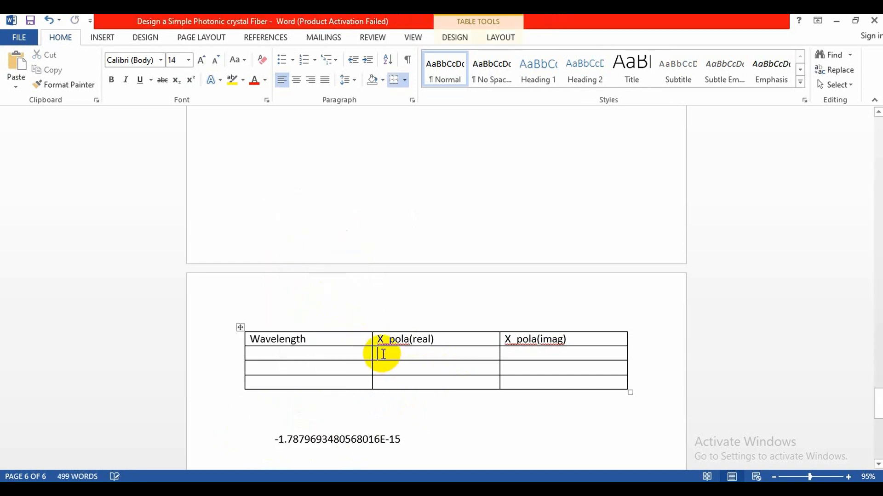
key("ctrl+v")
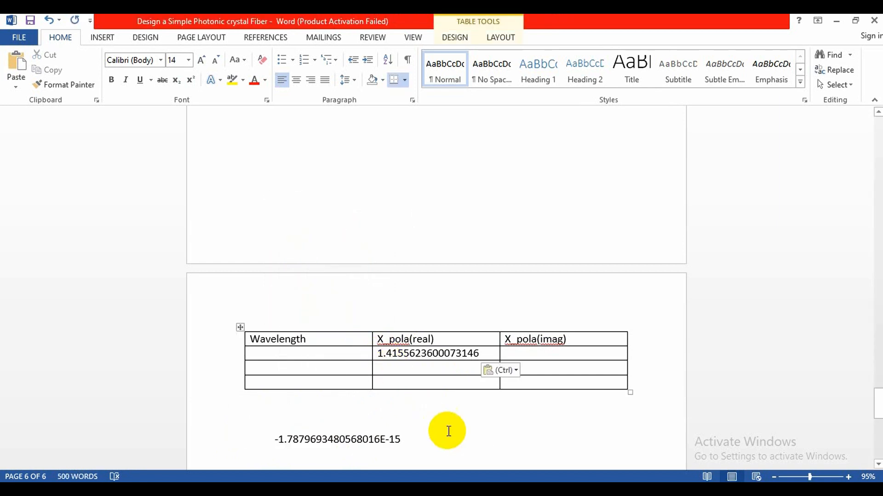
Step: Move the imaginary value -1.7879693480568016E-15 from the pasted line into the X_pola(imag) cell of the first data row
left_click(403, 441)
left_click_drag(403, 440, 265, 443)
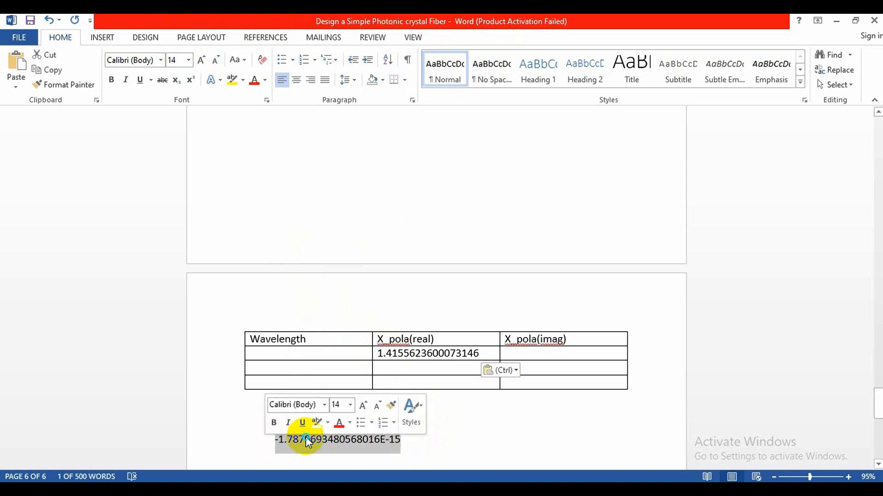
right_click(306, 440)
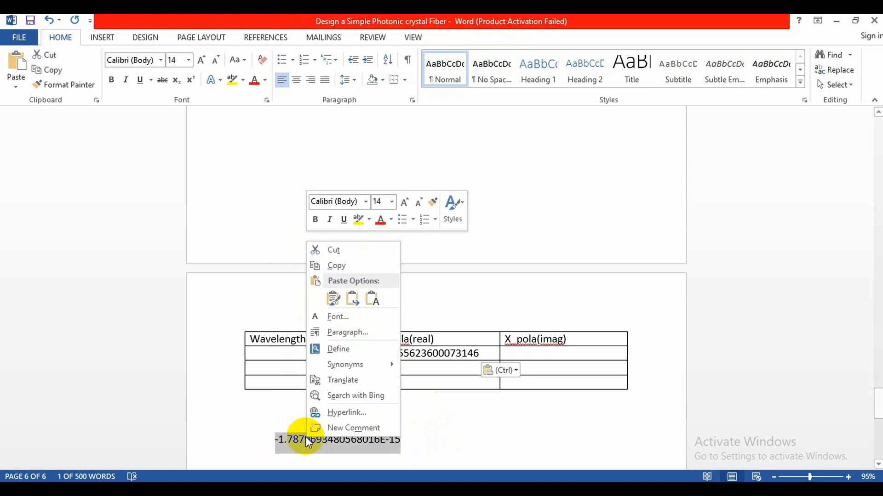
left_click(366, 250)
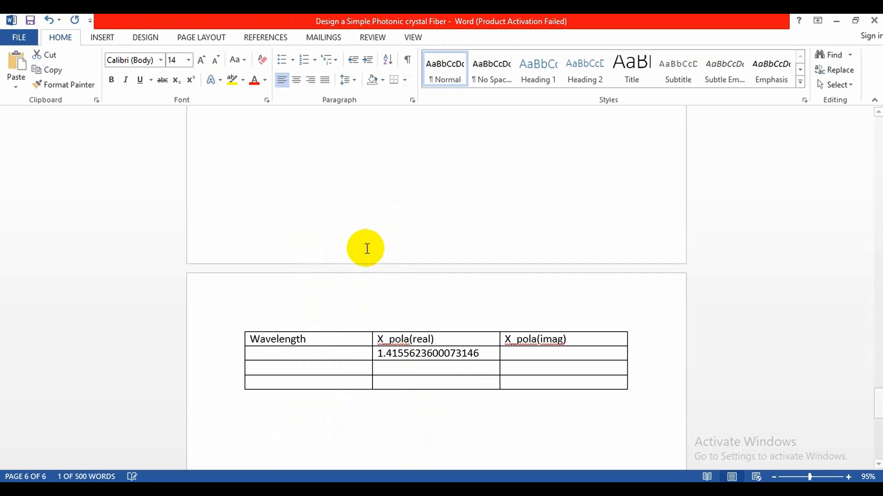
left_click(515, 354)
key("ctrl+v")
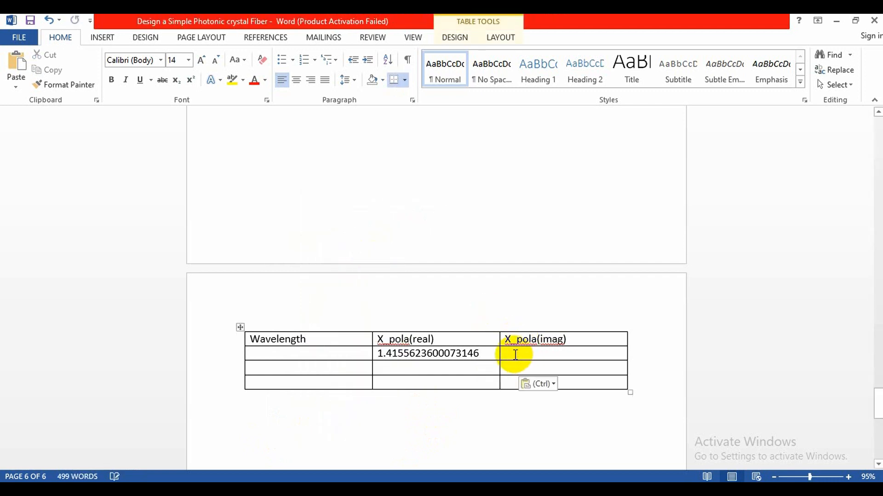
Step: Enter the wavelengths 1.3, 1.35 and 1.40 in the three data rows of the Wavelength column
left_click(279, 359)
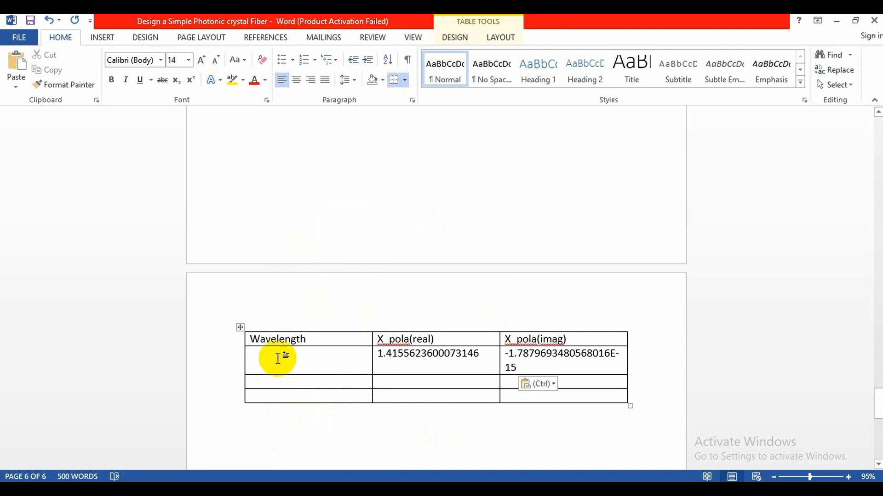
type("1.3")
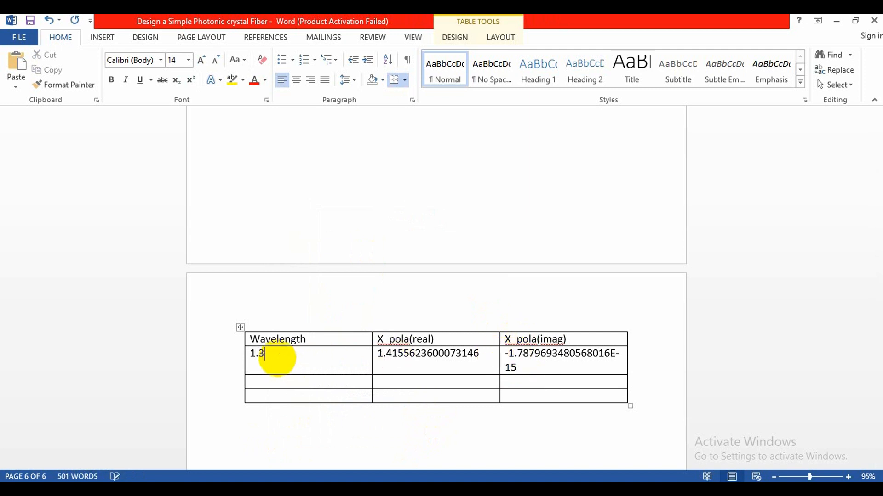
left_click(263, 382)
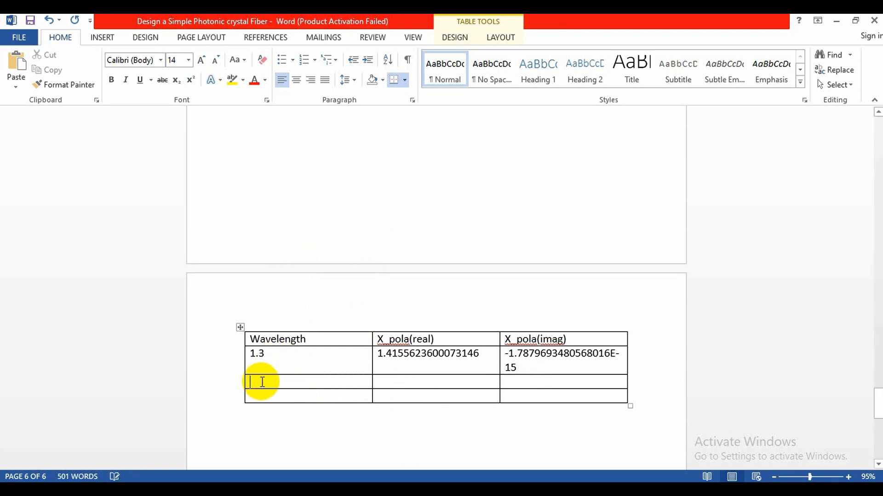
type("1.35")
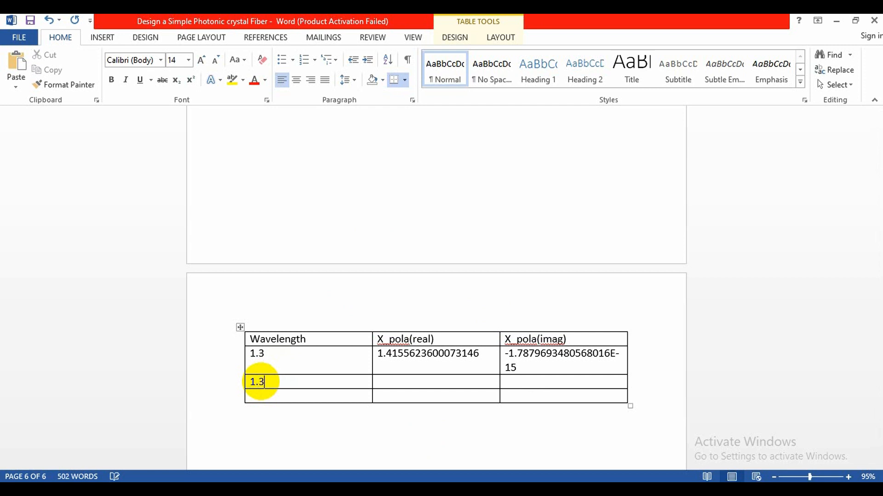
left_click(262, 397)
type("1.")
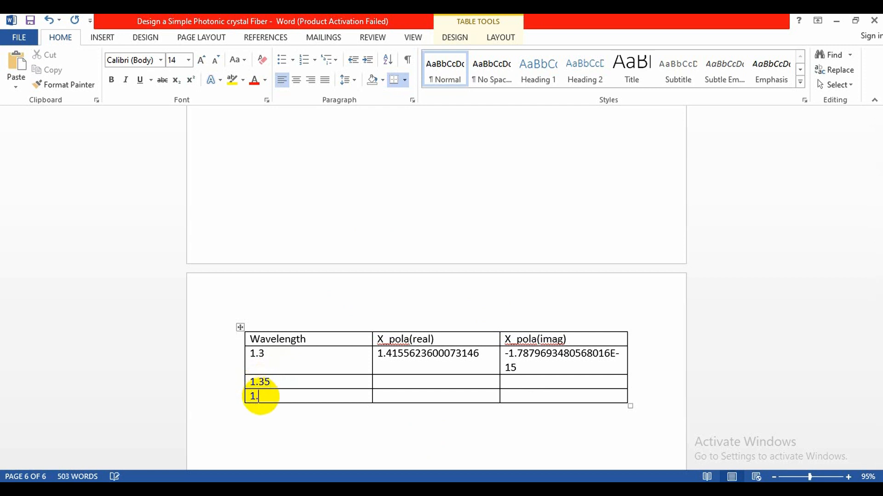
type("40")
left_click(240, 410)
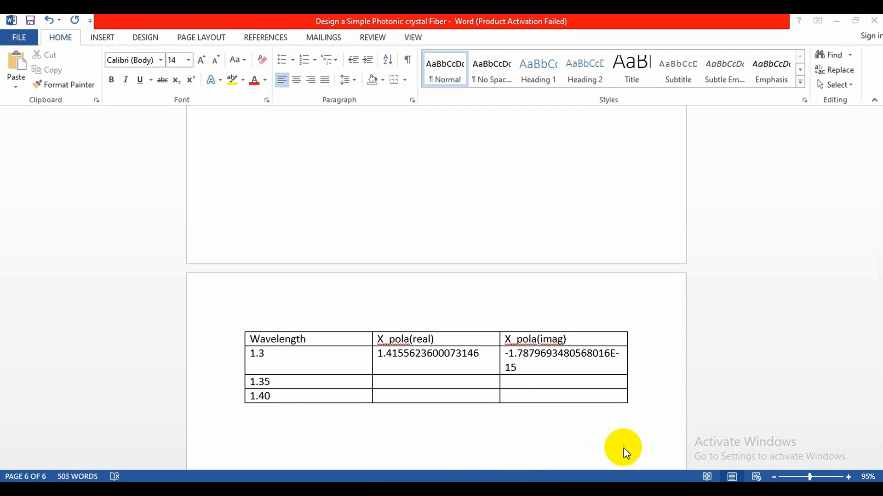
Step: Switch back to COMSOL and set the arrow surface's effective mode index to 1.4156 (1)
key("alt+Tab")
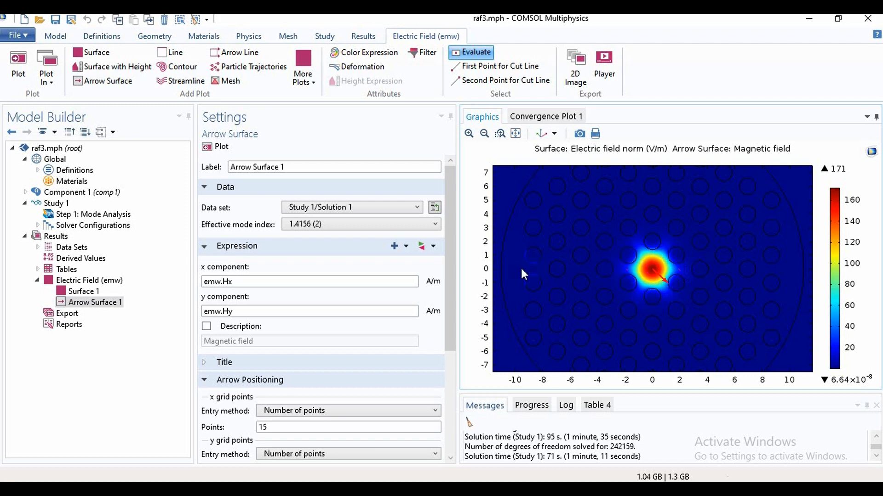
left_click(434, 248)
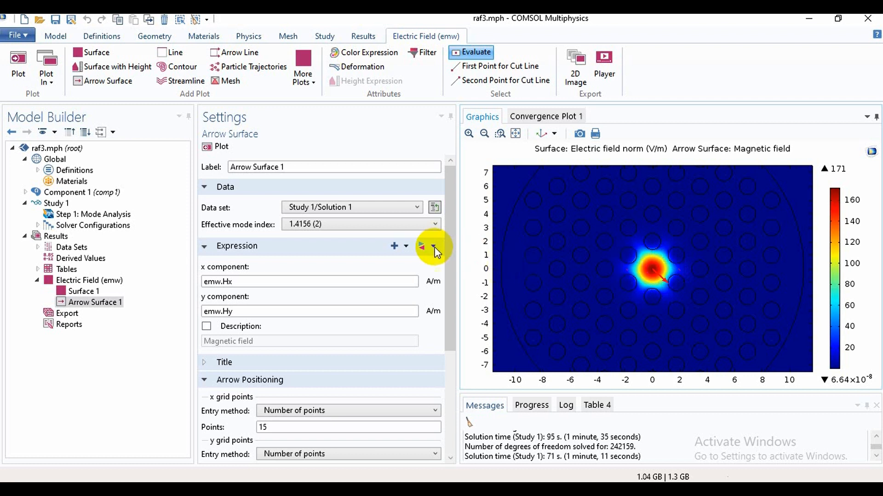
left_click(416, 228)
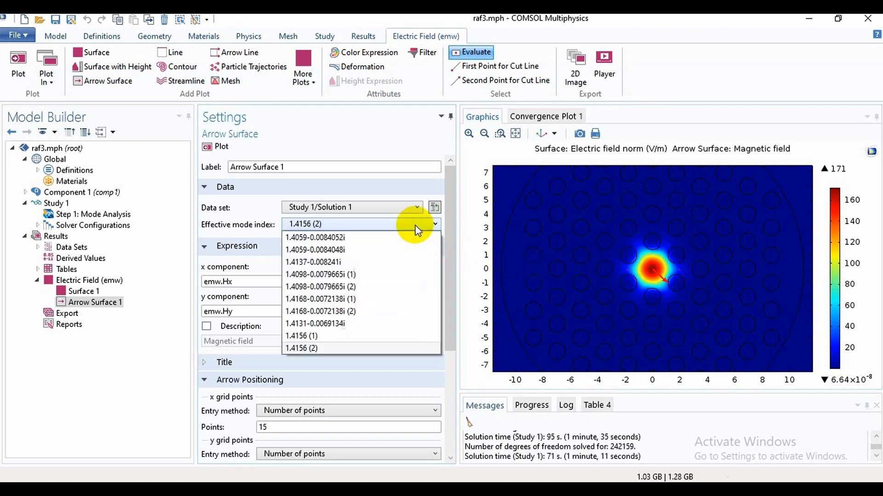
left_click(394, 339)
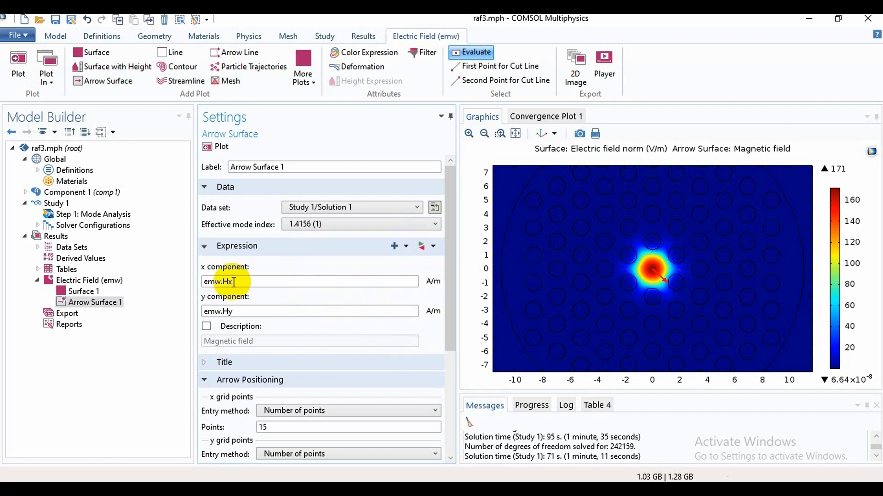
Step: Add a Global Evaluation under Derived Values and label it "x_polarized lihgt"
right_click(97, 262)
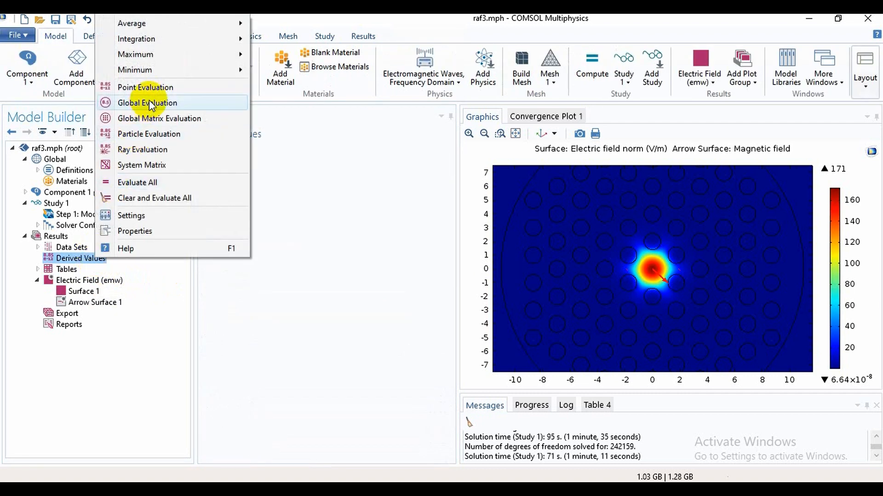
left_click(149, 103)
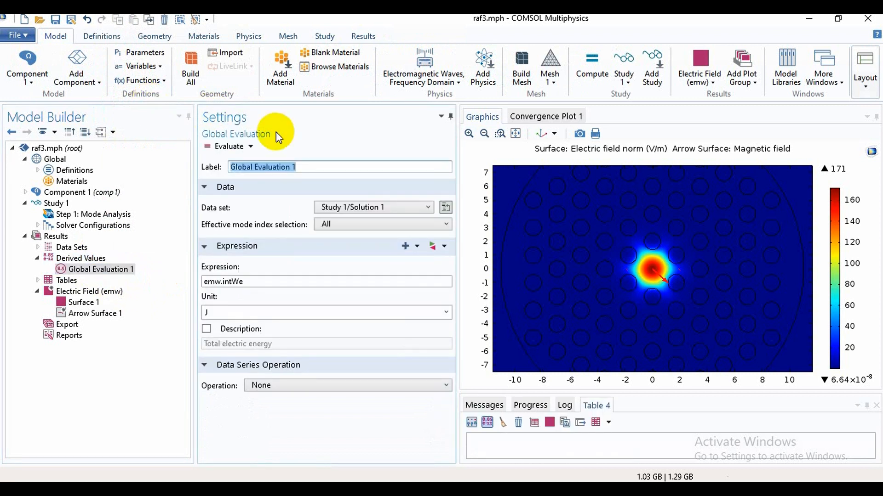
left_click(310, 168)
key("BackSpace")
key("BackSpace")
key("BackSpace")
key("BackSpace")
key("BackSpace")
key("BackSpace")
key("BackSpace")
key("BackSpace")
key("BackSpace")
key("BackSpace")
key("BackSpace")
key("BackSpace")
key("BackSpace")
key("BackSpace")
key("BackSpace")
key("BackSpace")
key("BackSpace")
key("BackSpace")
key("BackSpace")
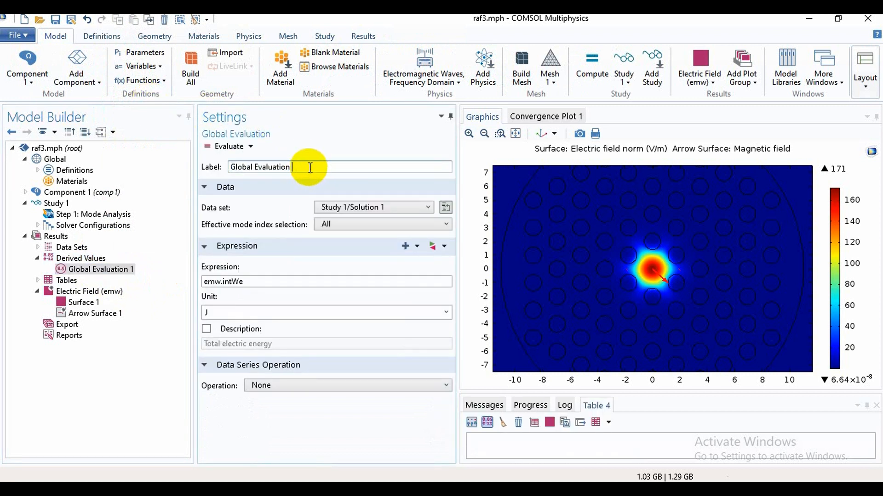
type("x_polarized lihgt")
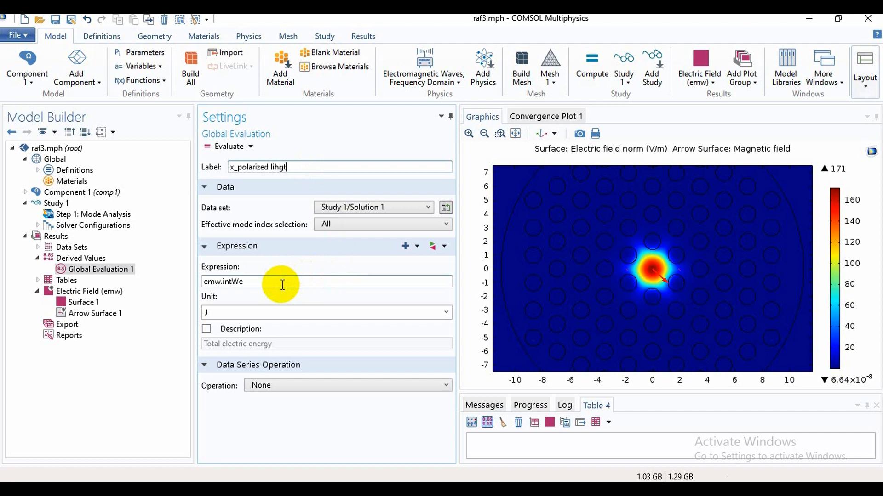
Step: Set the global evaluation's expression to real(emw.neff) and its data series operation to Maximum
left_click(282, 283)
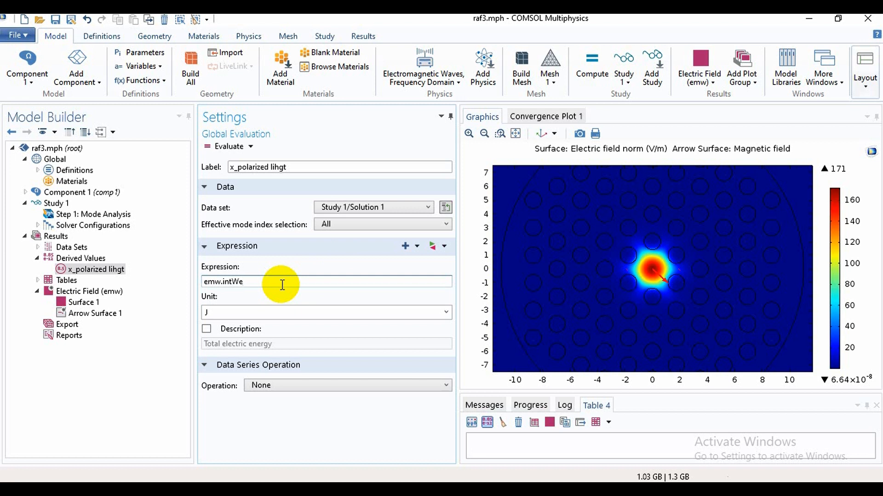
key("BackSpace")
key("BackSpace")
key("BackSpace")
key("BackSpace")
key("BackSpace")
type("neff)")
key("Home")
type("(")
key("Home")
type("real")
left_click(284, 312)
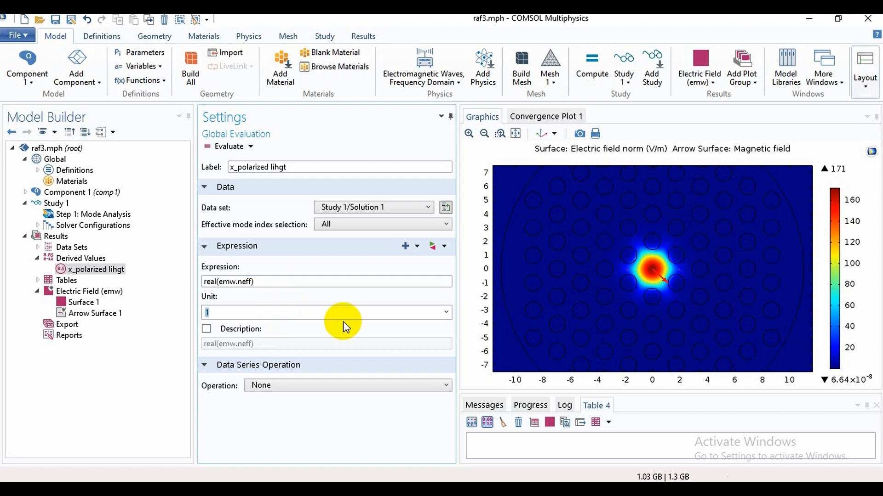
left_click(390, 387)
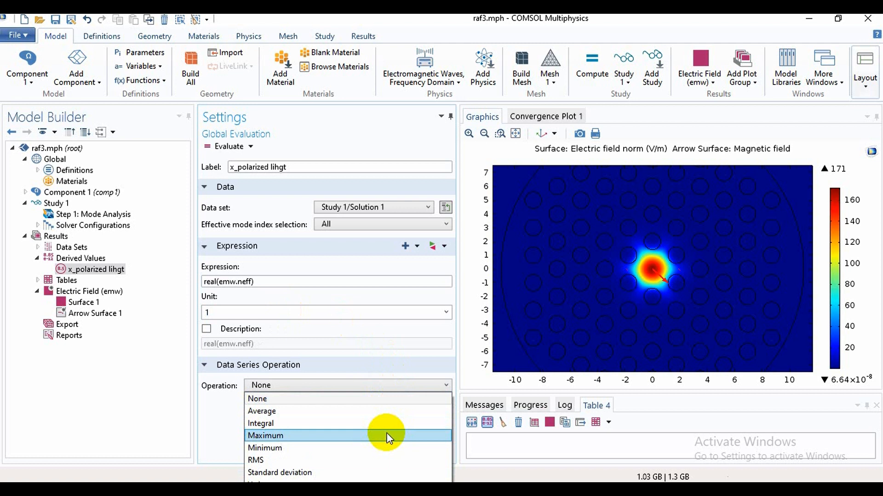
left_click(388, 436)
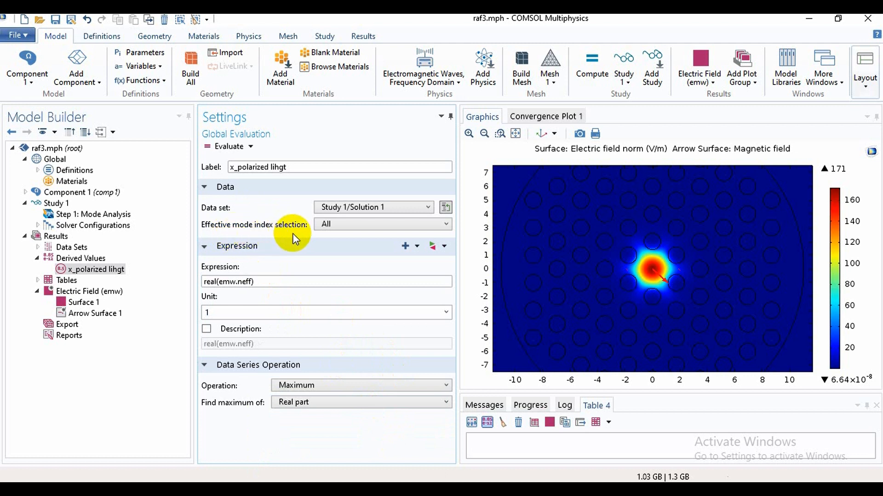
Step: Limit the evaluation to effective mode index 1.4156 (2) using selection from the list, and evaluate the real part
left_click(351, 231)
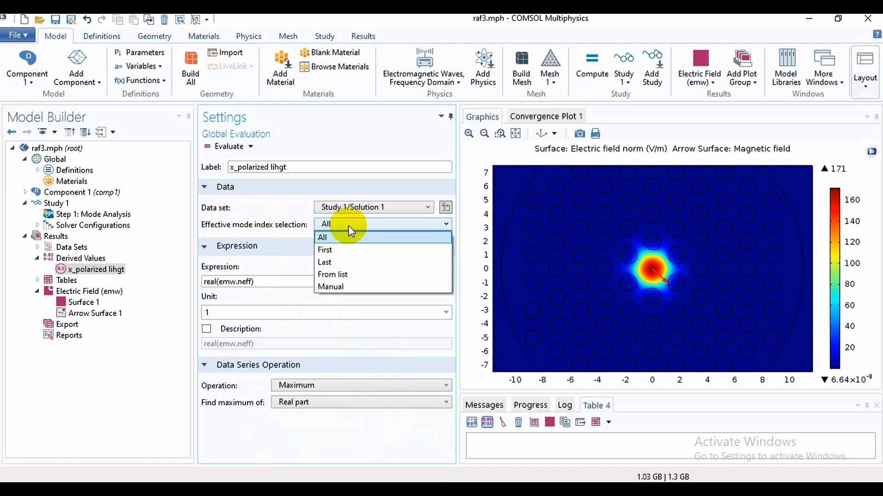
left_click(357, 275)
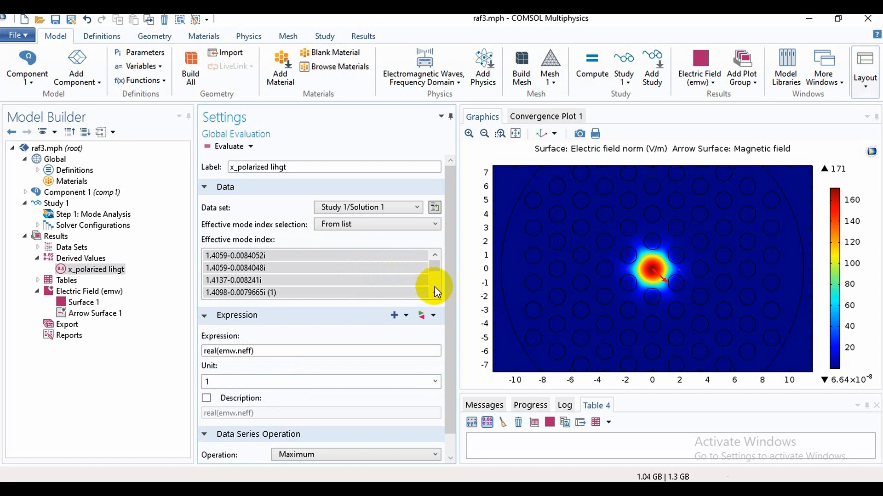
scroll(434, 288, "down", 4)
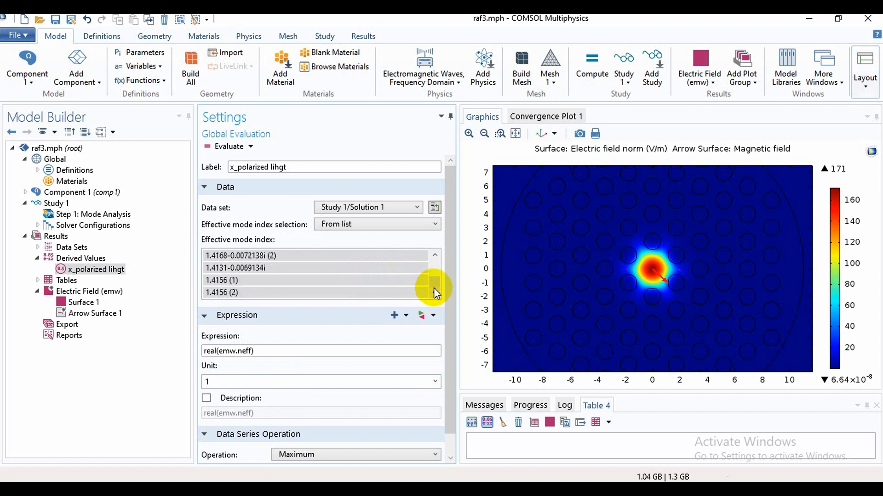
left_click(343, 293)
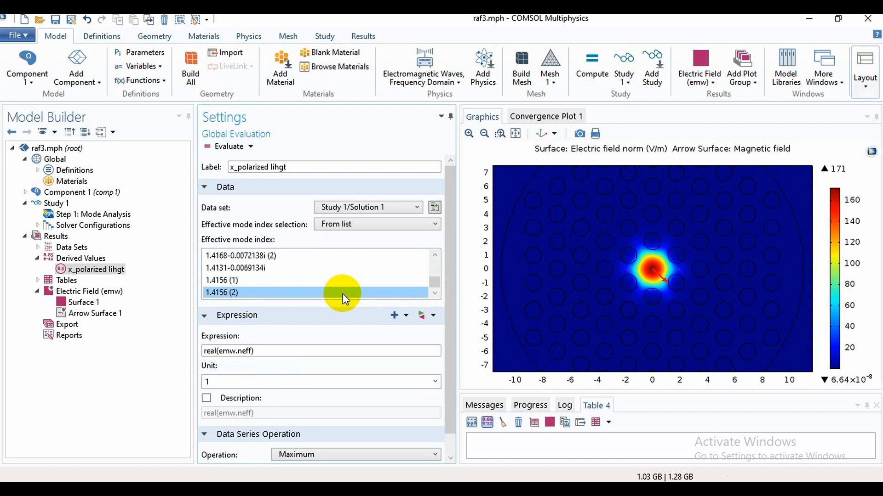
left_click(228, 147)
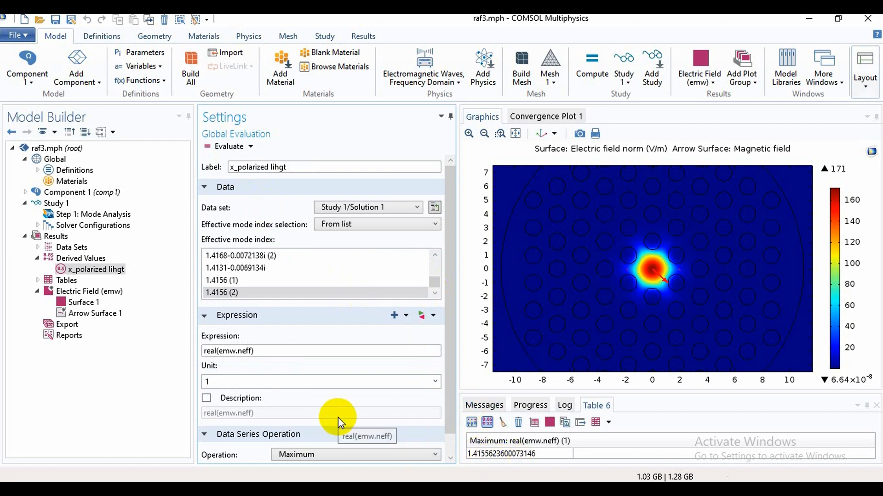
Step: Change the expression to imag(emw.neff) and evaluate it for the same mode
left_click(272, 351)
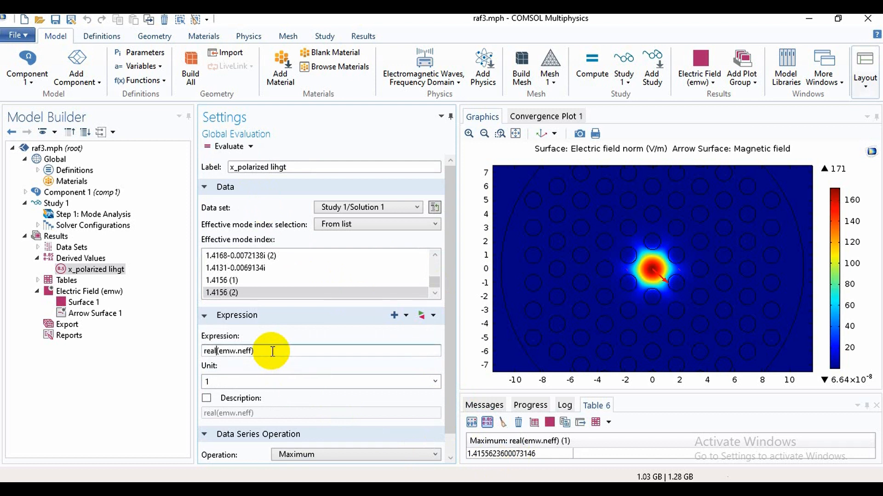
key("Home")
key("Right")
key("Right")
key("Right")
key("Right")
key("BackSpace")
key("BackSpace")
key("BackSpace")
key("BackSpace")
type("imag")
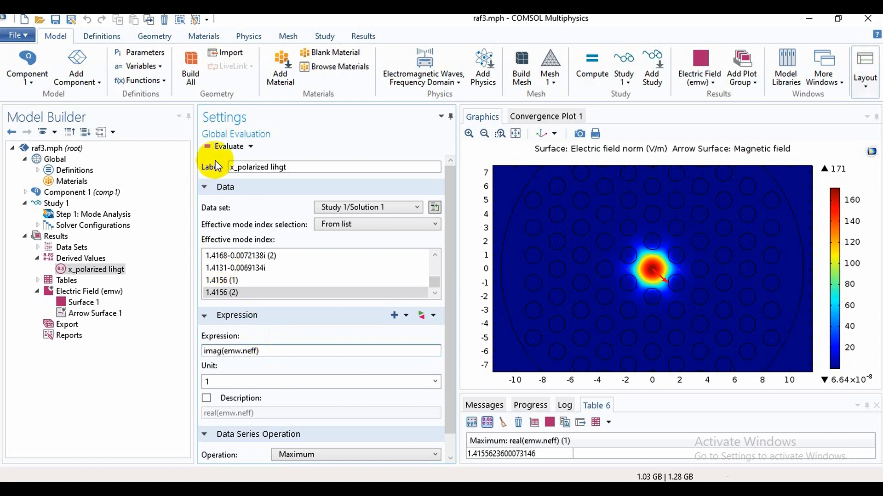
left_click(225, 152)
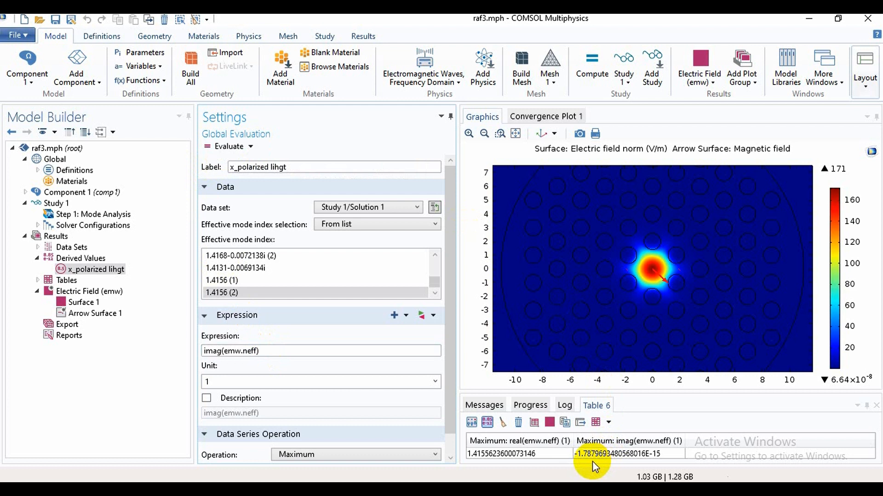
Step: Copy the whole results table without headers to the clipboard and switch to the Word document
right_click(569, 457)
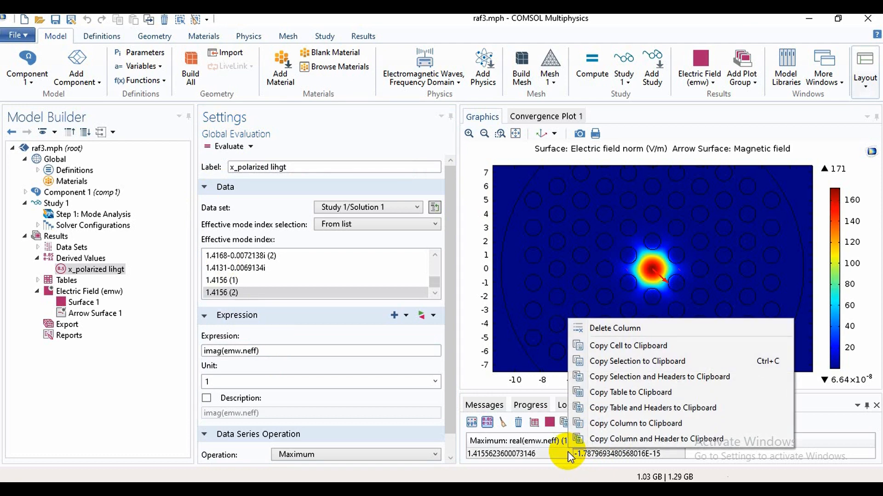
left_click(616, 393)
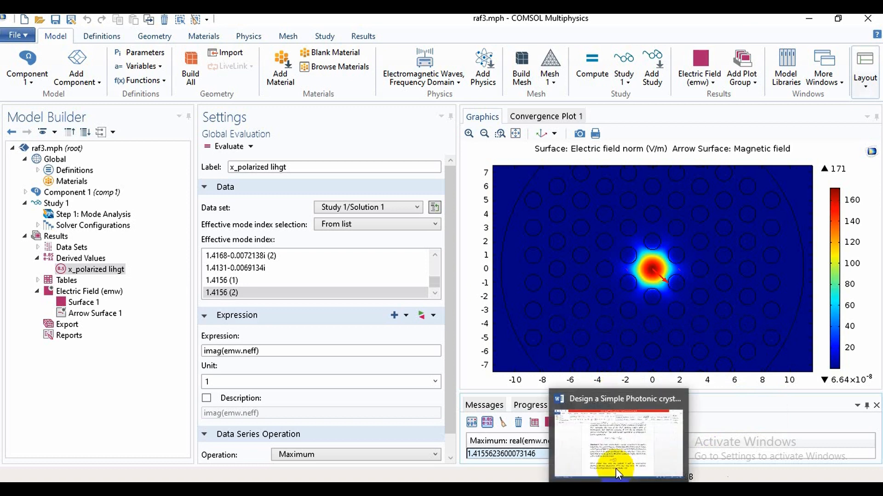
left_click(617, 462)
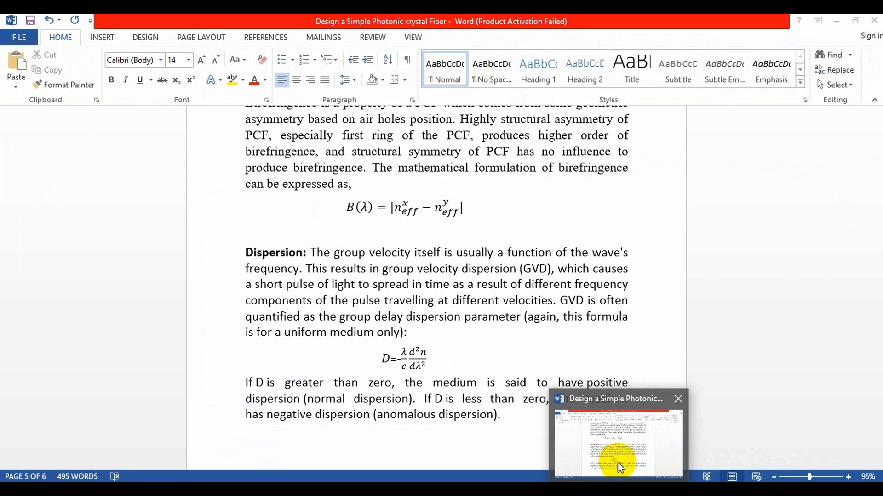
Step: Add blank lines after the Dispersion section to move the insertion point onto the following empty page
left_click(544, 428)
key("Return")
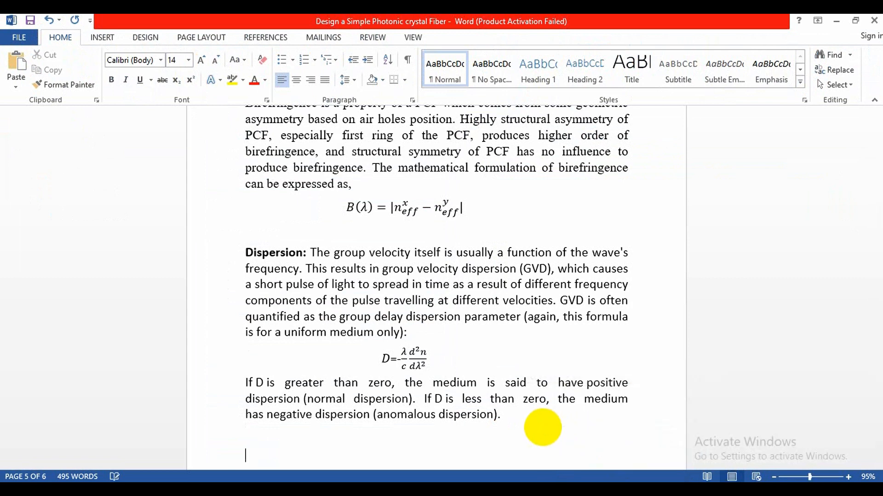
key("Return")
key("Return")
key("Return")
key("Return")
key("Return")
key("Return")
key("Return")
key("Return")
key("Return")
key("Return")
key("Return")
key("Return")
key("Return")
key("Return")
key("Return")
key("Return")
key("Return")
key("Return")
key("Return")
key("BackSpace")
key("BackSpace")
key("BackSpace")
key("BackSpace")
key("BackSpace")
key("BackSpace")
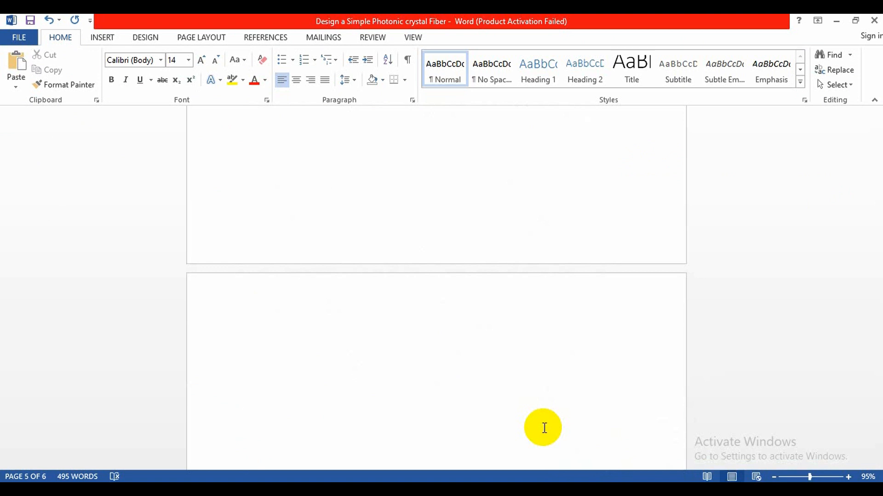
key("Return")
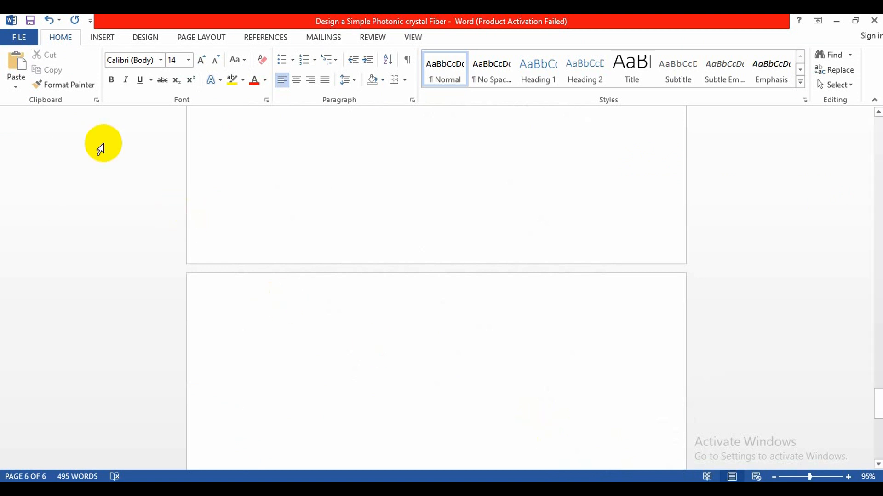
Step: Insert a table with three columns and four rows on the empty page
left_click(101, 39)
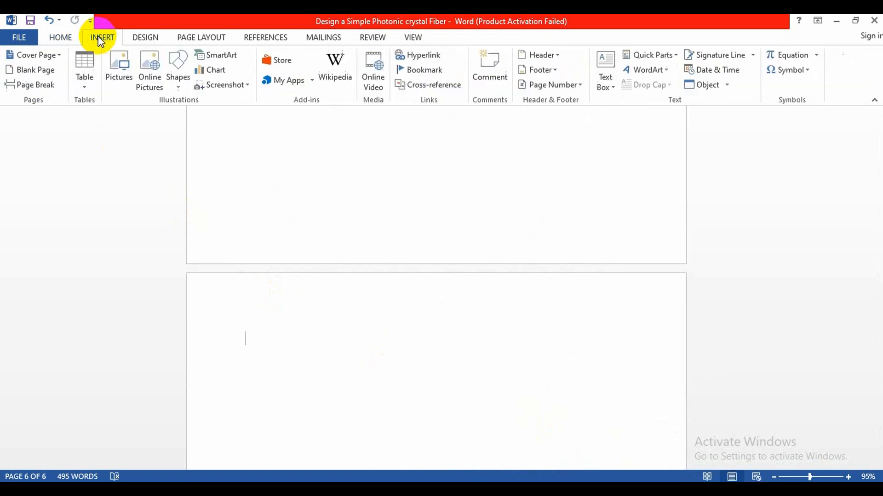
left_click(93, 59)
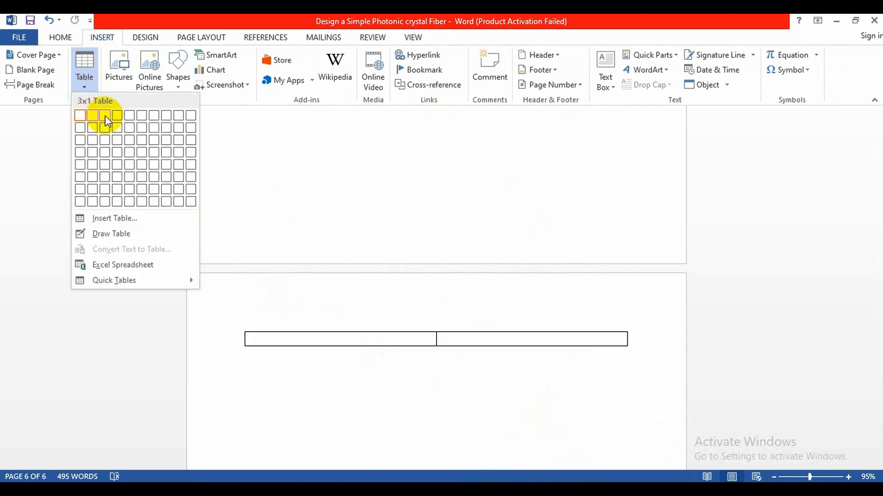
left_click(109, 153)
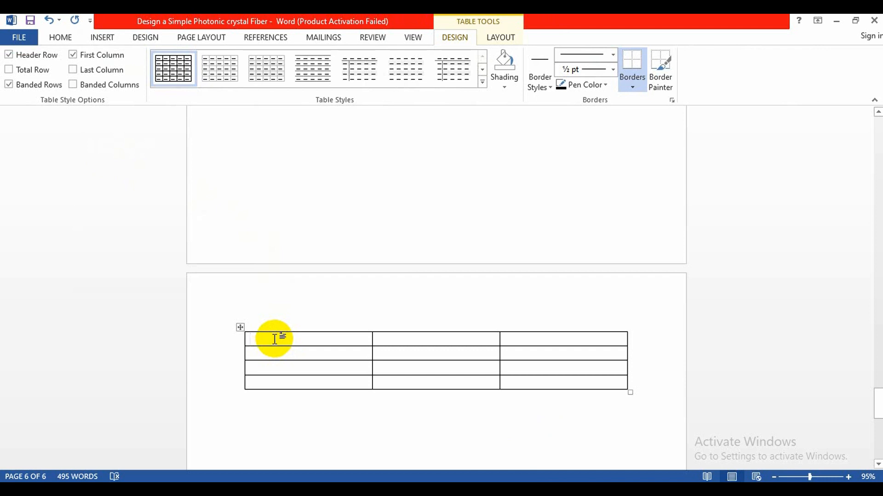
Step: Fill the table's header row with Wavelength, X_pola(real) and X_pola(imag)
type("Wav")
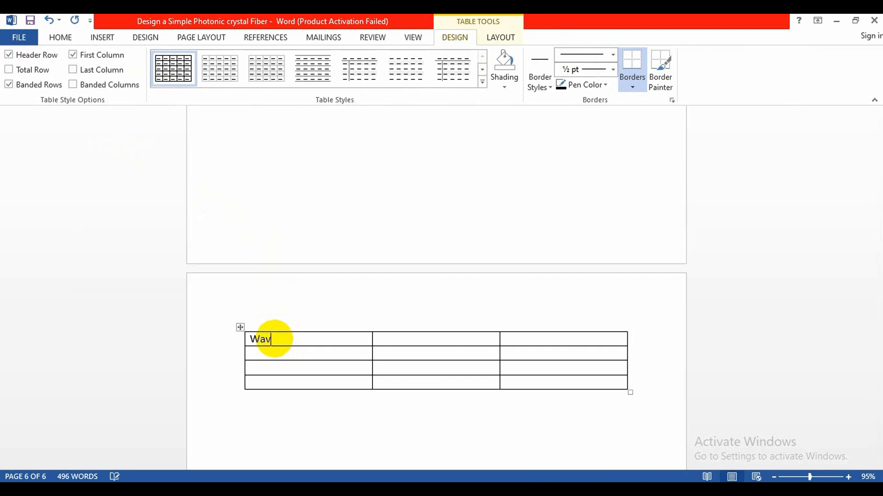
type("elength")
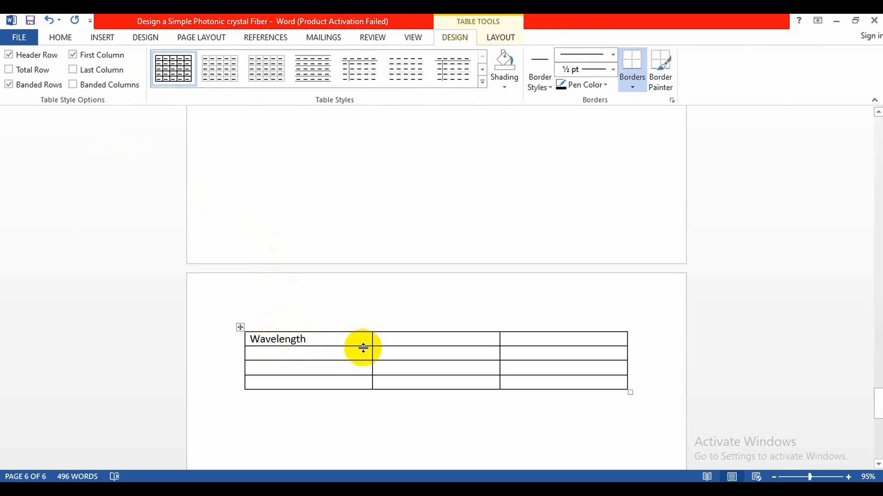
left_click(394, 341)
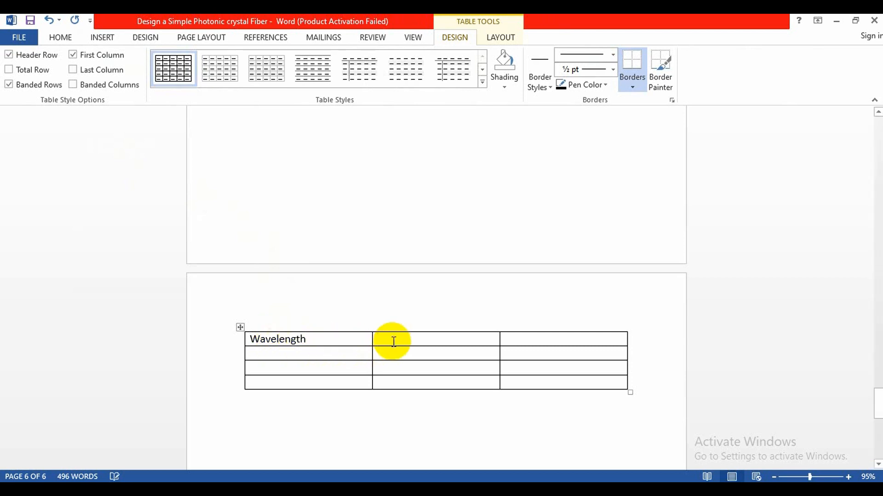
type("X")
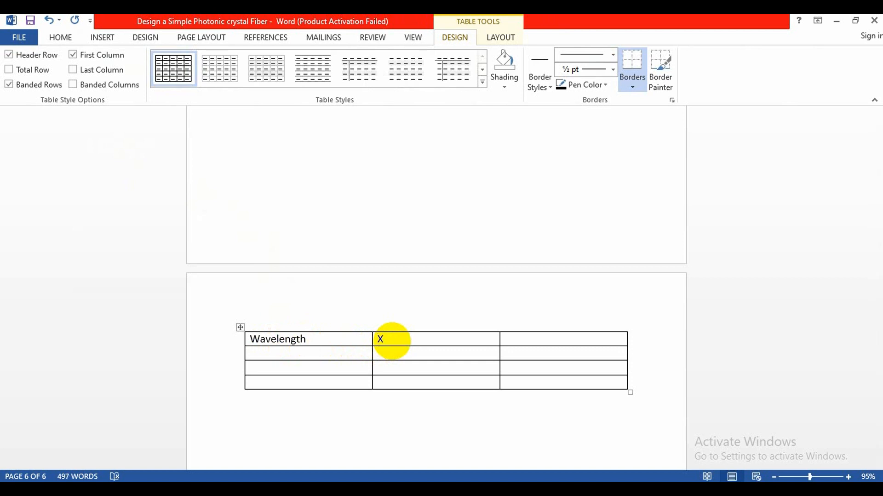
type("_pola(real)")
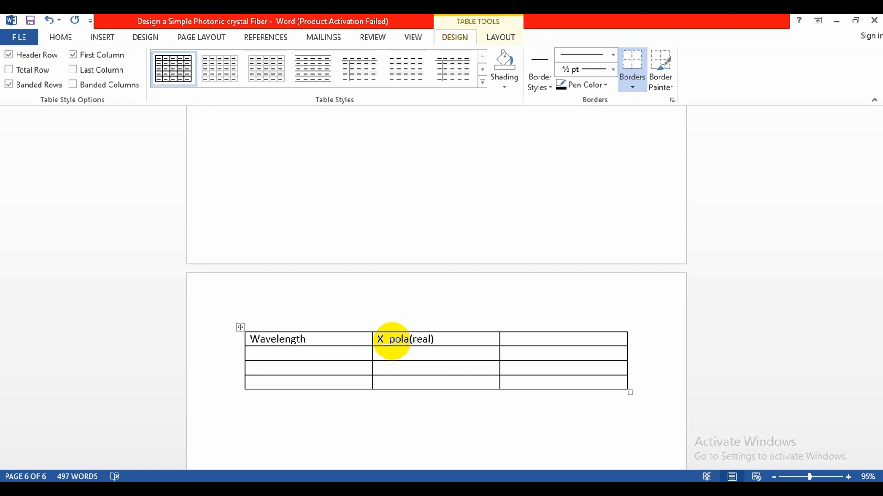
left_click(531, 342)
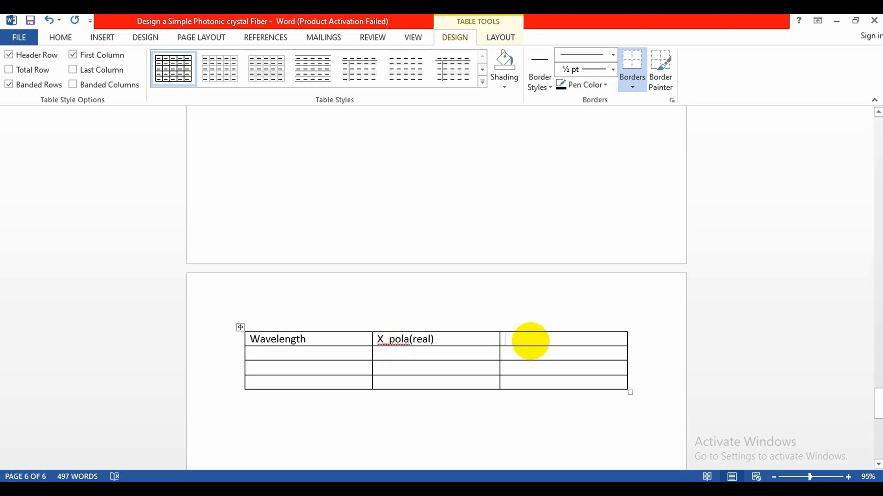
type("X_")
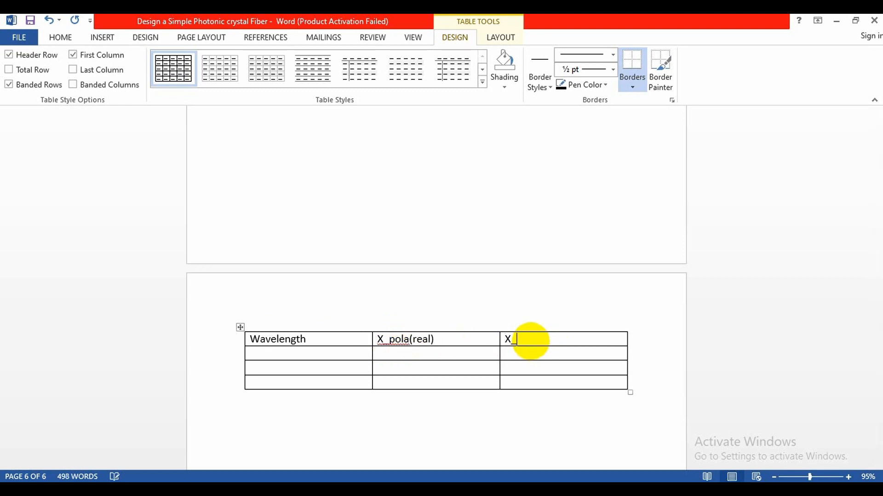
type("pola(imag)")
Step: Paste the copied real and imaginary index values as plain text below the table
left_click(297, 433)
right_click(297, 433)
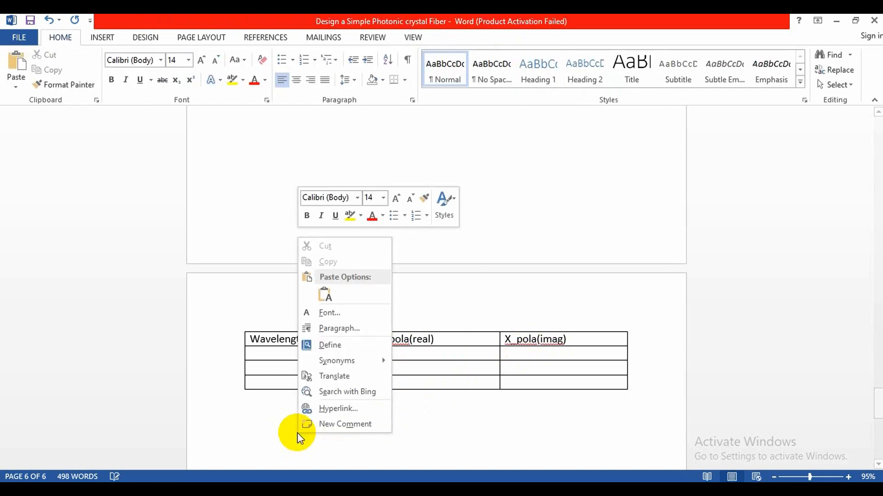
left_click(330, 302)
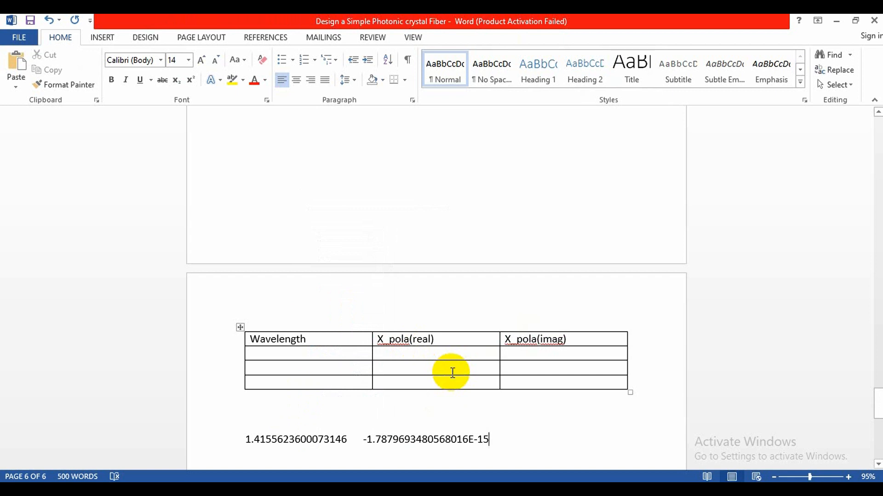
left_click(352, 440)
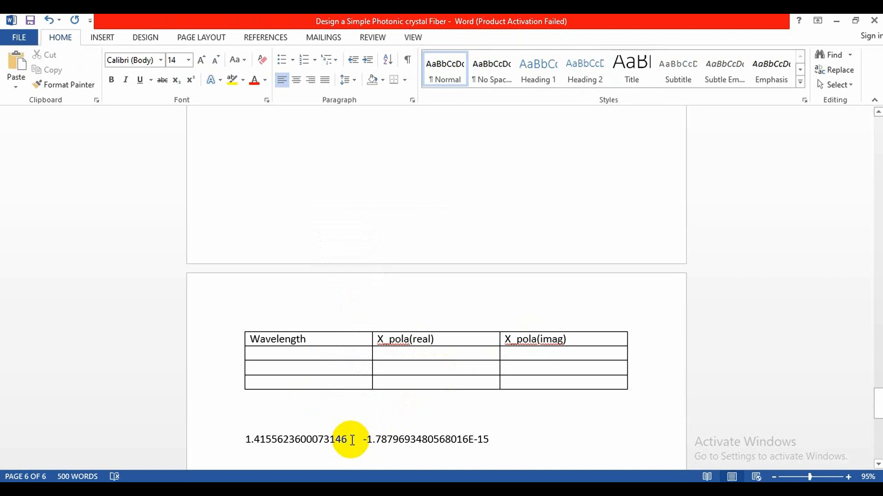
Step: Move the real index value 1.4155623600073146 from below the table into the first empty X_pola(real) cell
left_click_drag(352, 440, 230, 446)
right_click(269, 442)
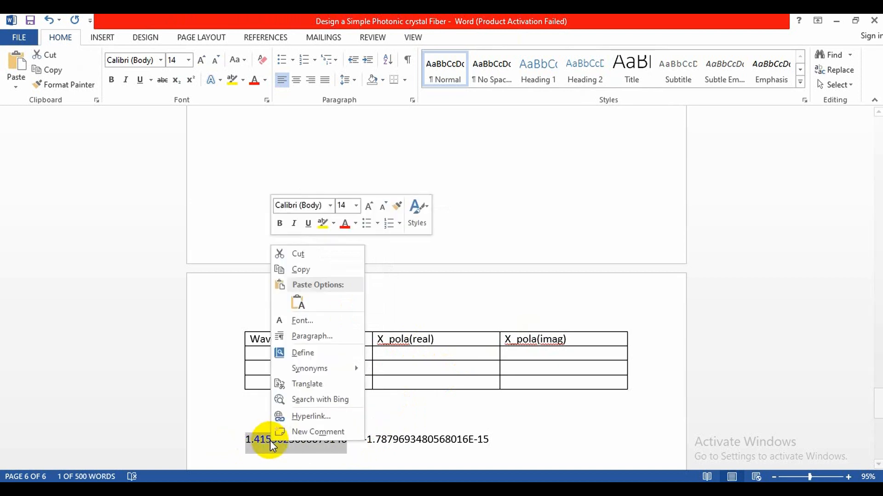
left_click(300, 255)
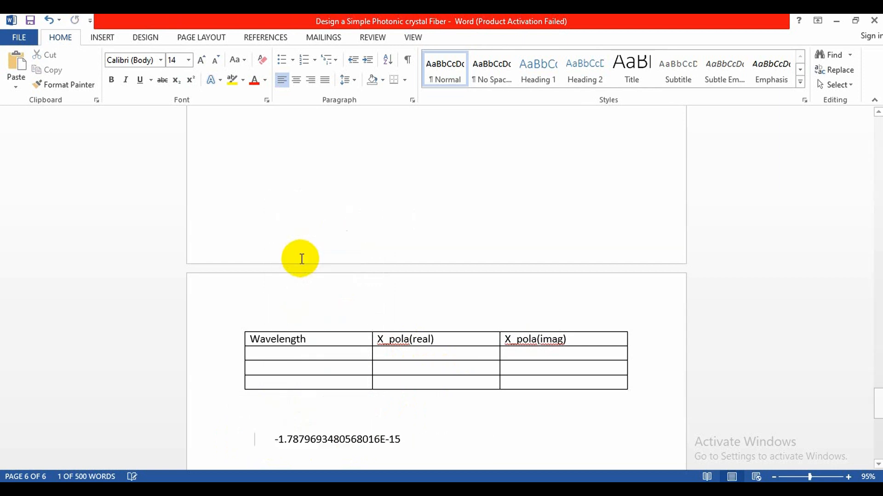
left_click(383, 355)
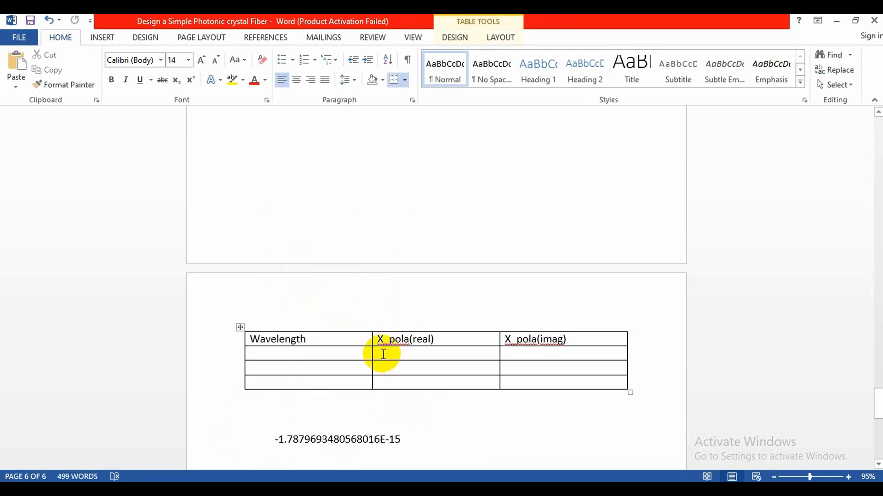
key("ctrl+v")
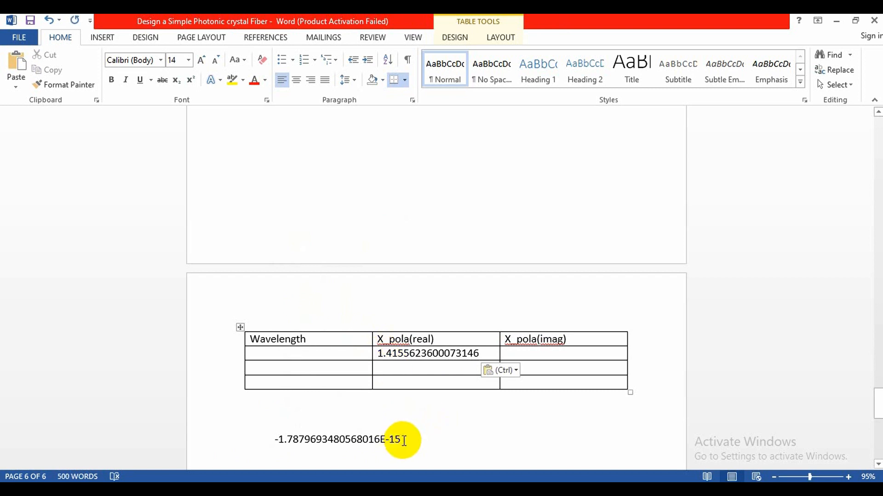
Step: Move the imaginary index value -1.7879693480568016E-15 from below the table into the first empty X_pola(imag) cell
left_click_drag(403, 441, 264, 443)
right_click(306, 440)
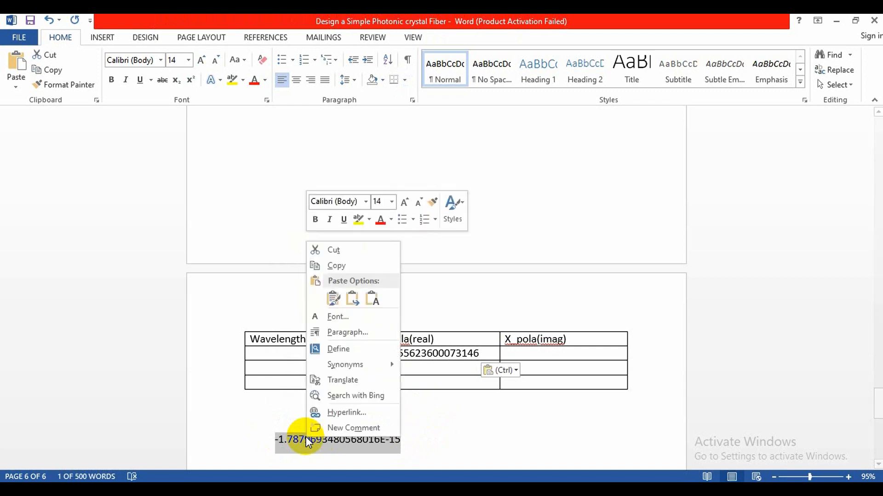
left_click(367, 252)
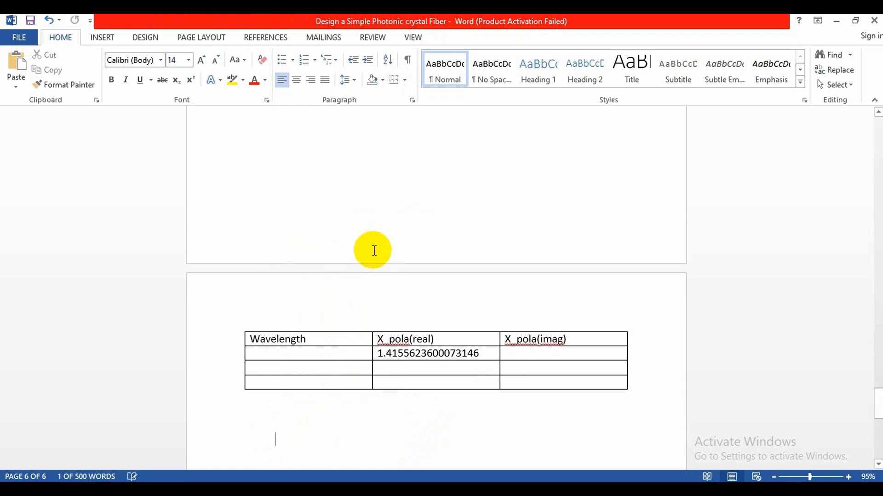
left_click(514, 355)
key("ctrl+v")
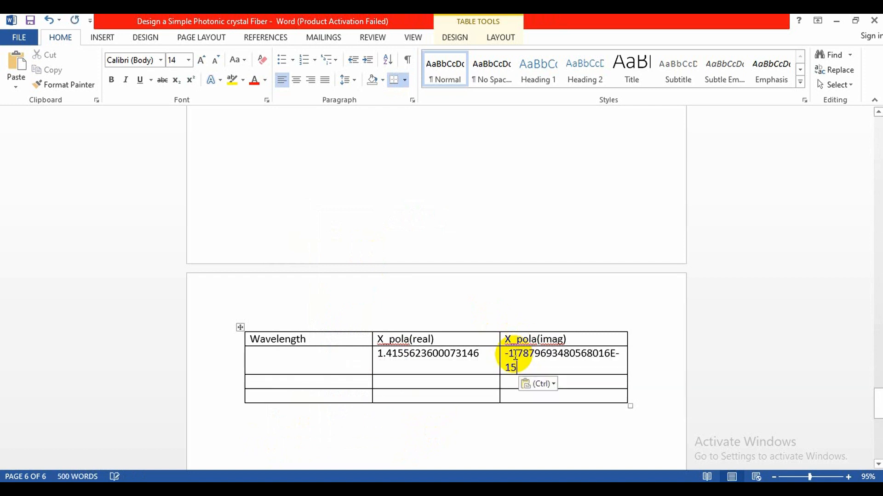
Step: Fill the Wavelength column with 1.3, 1.35 and 1.40, and place the insertion point below the table
left_click(278, 358)
type("1")
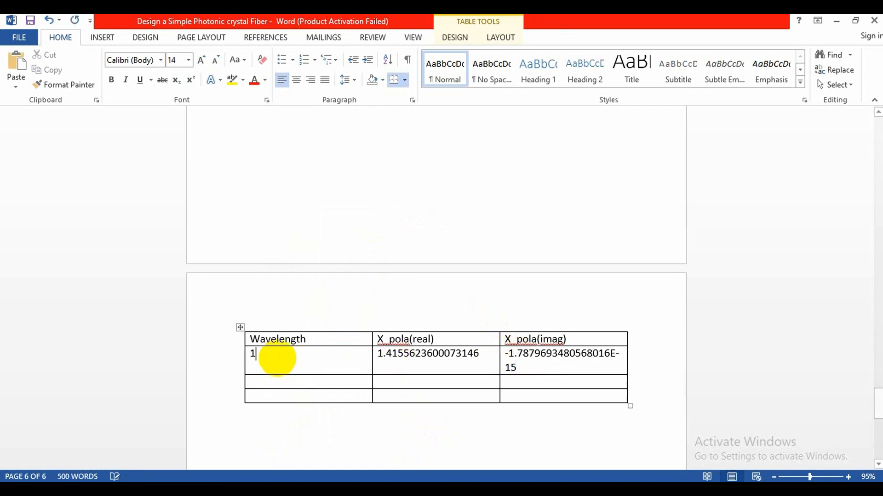
type(".3")
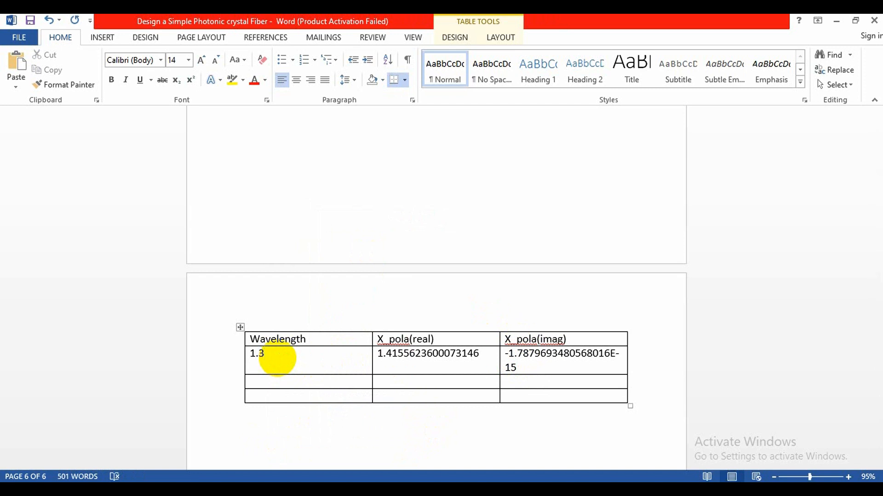
left_click(262, 382)
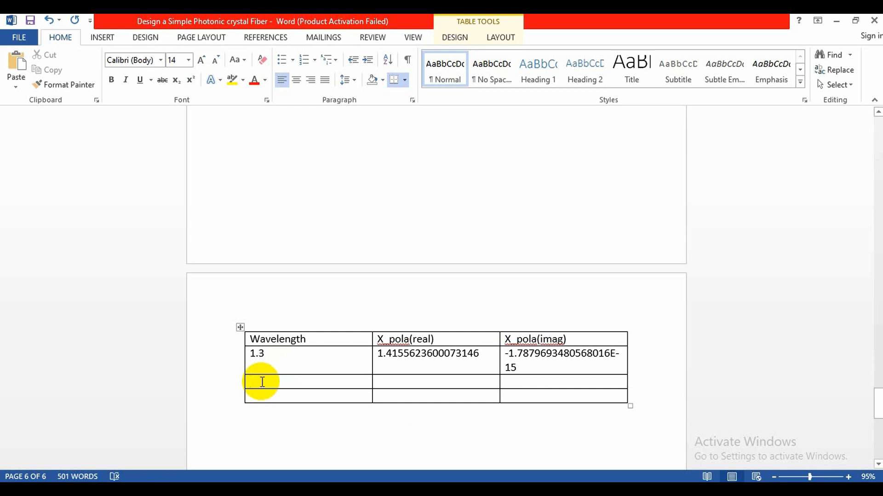
type("1.35")
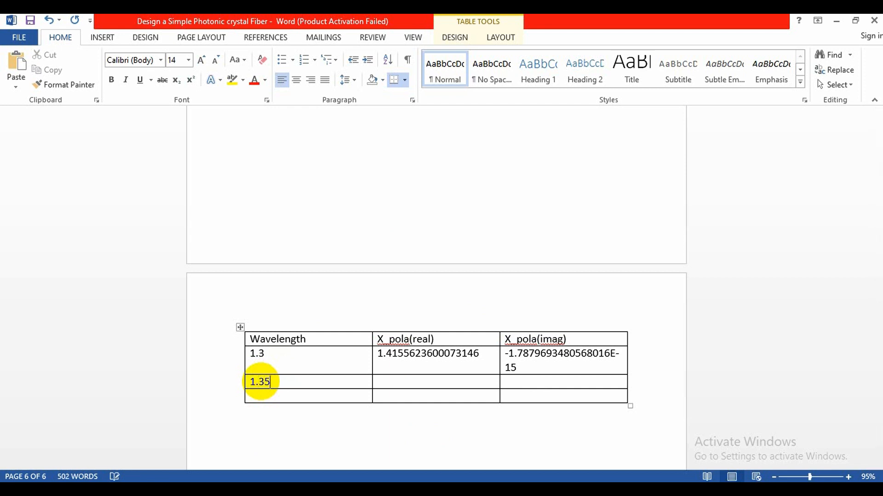
left_click(260, 395)
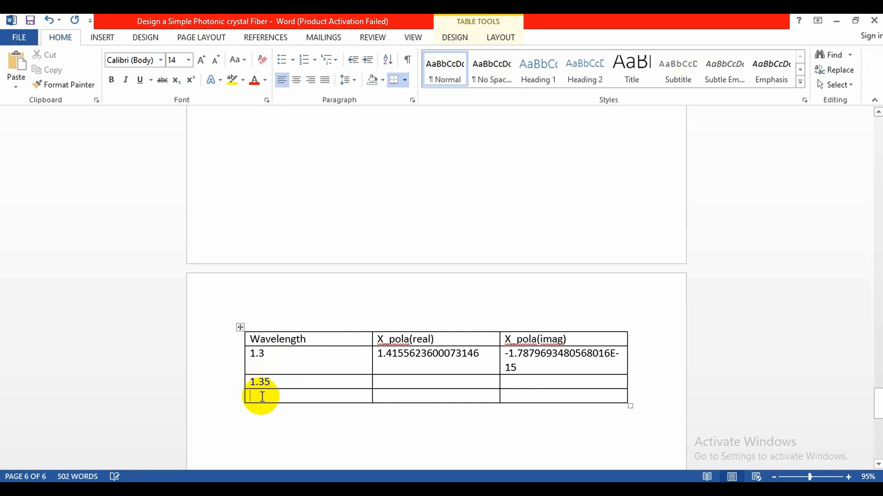
type("1.4")
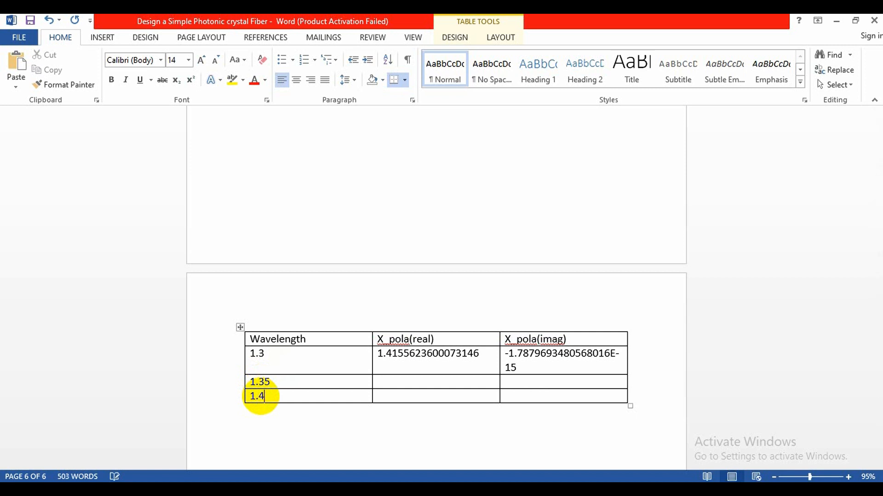
type("0")
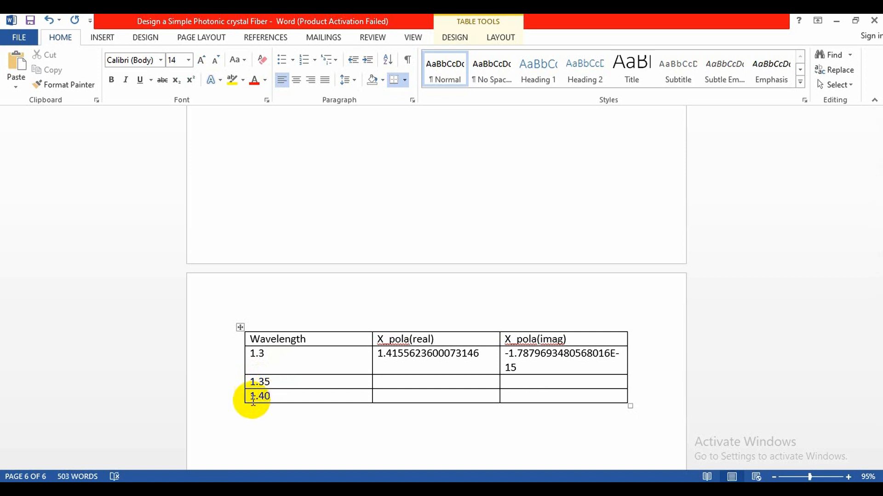
left_click(240, 412)
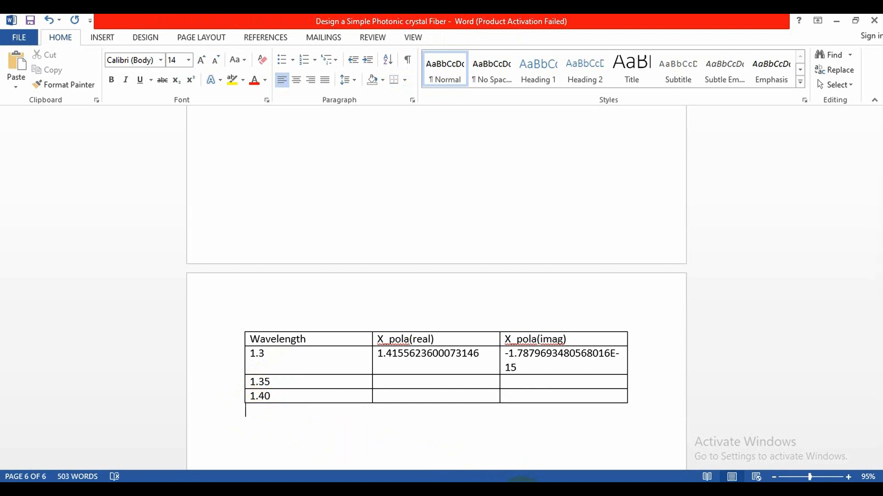
Step: Switch to COMSOL and select effective mode index 1.4156 (1) for the x-polarized evaluation
left_click(520, 490)
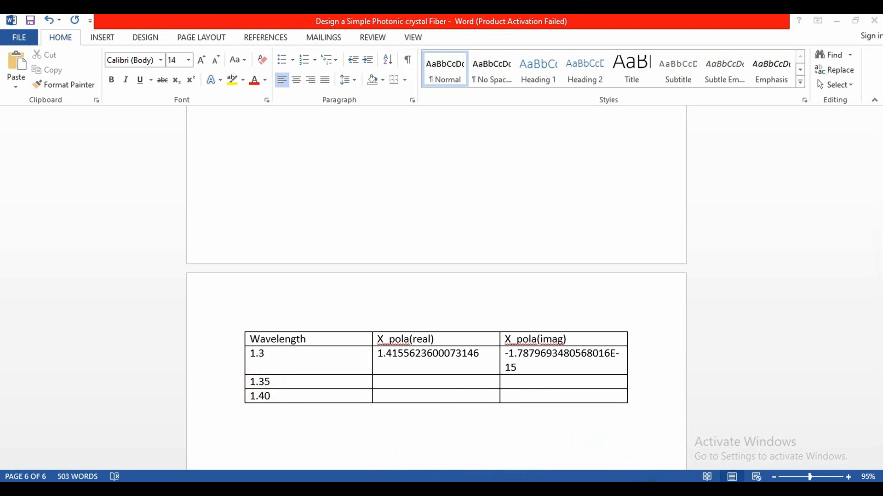
left_click(652, 490)
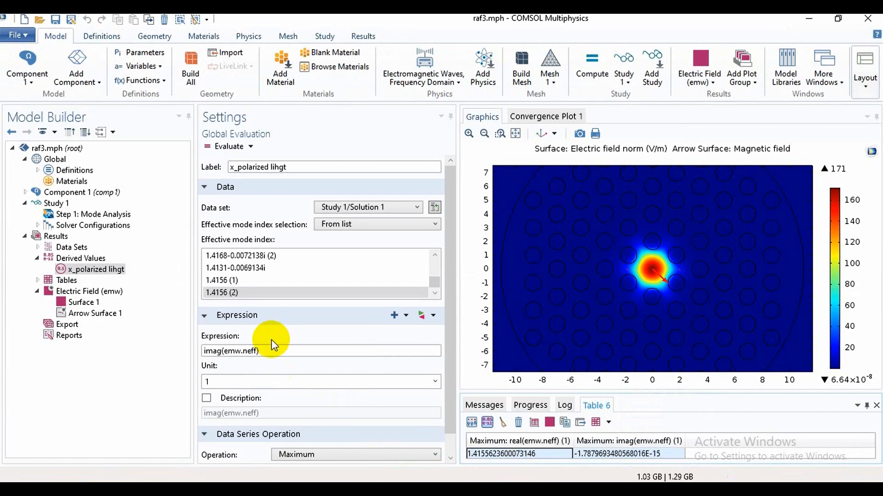
left_click(239, 280)
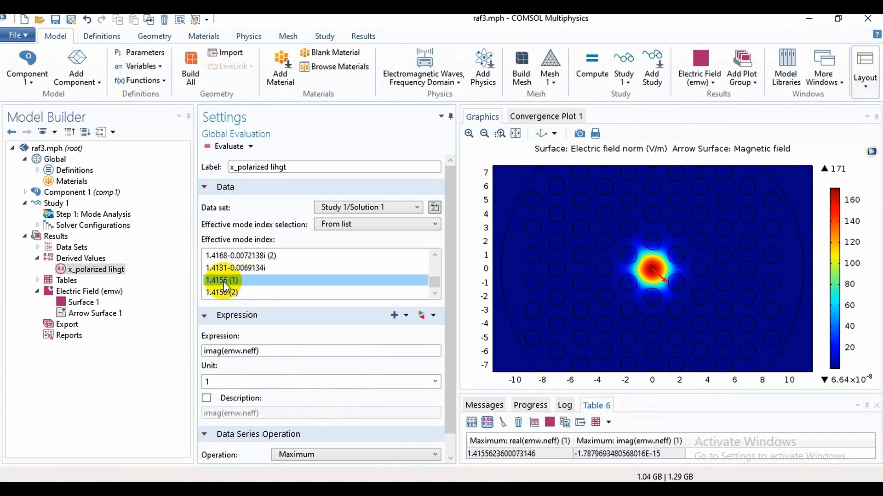
Step: Add a second Global Evaluation to Derived Values and label it y_polarizerd
left_click(102, 260)
right_click(102, 261)
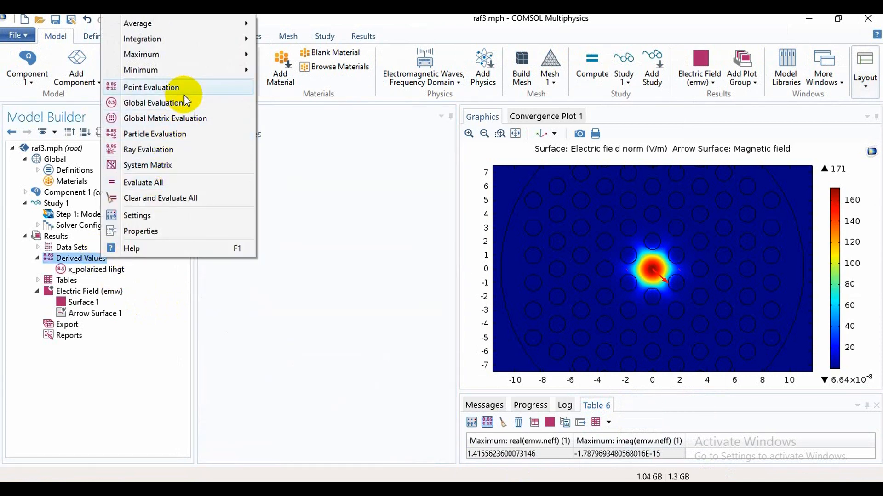
left_click(188, 102)
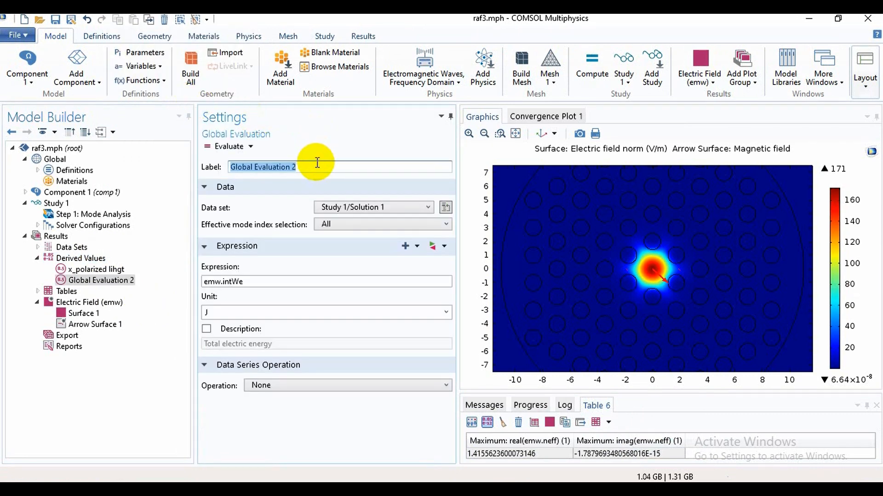
key("BackSpace")
type("y")
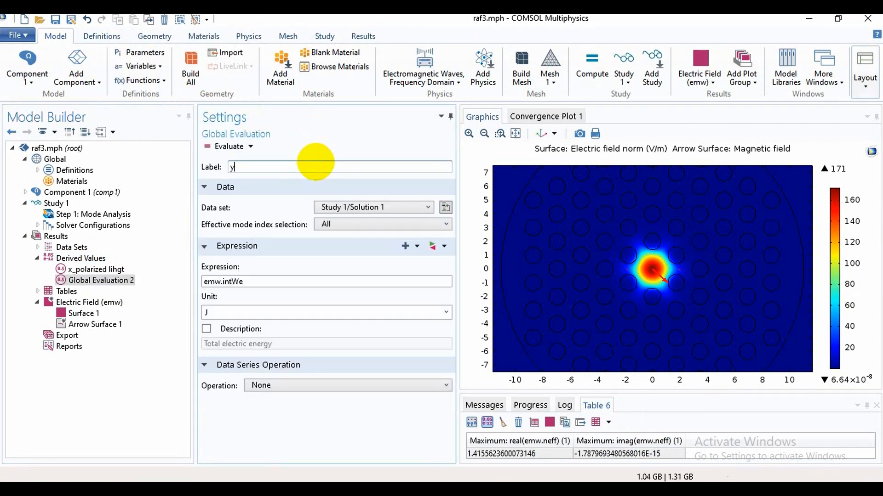
type("_polarizerd")
Step: Set the new evaluation's expression to real(emw.neff)
left_click(288, 281)
key("BackSpace")
key("BackSpace")
key("BackSpace")
key("BackSpace")
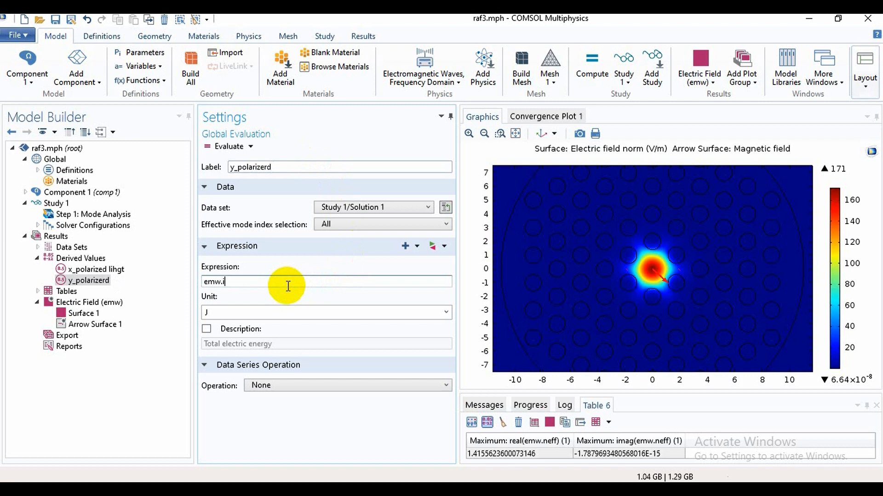
key("BackSpace")
type("neff)")
key("Home")
type("(")
key("Left")
type("real")
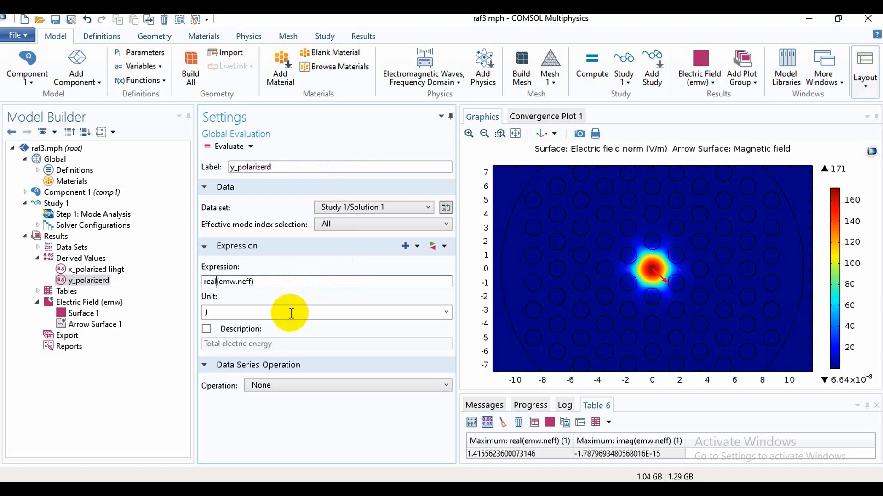
key("Tab")
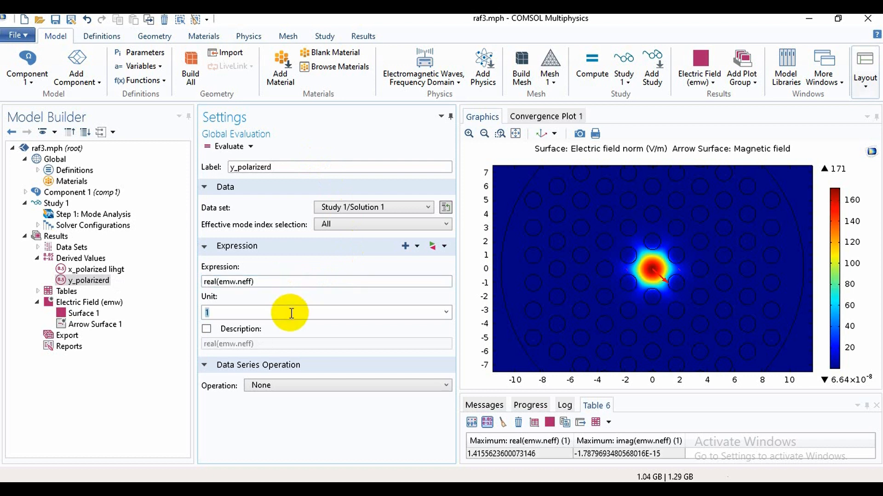
Step: Set the data series operation to Maximum and evaluate the real index into a cleared results table
left_click(341, 384)
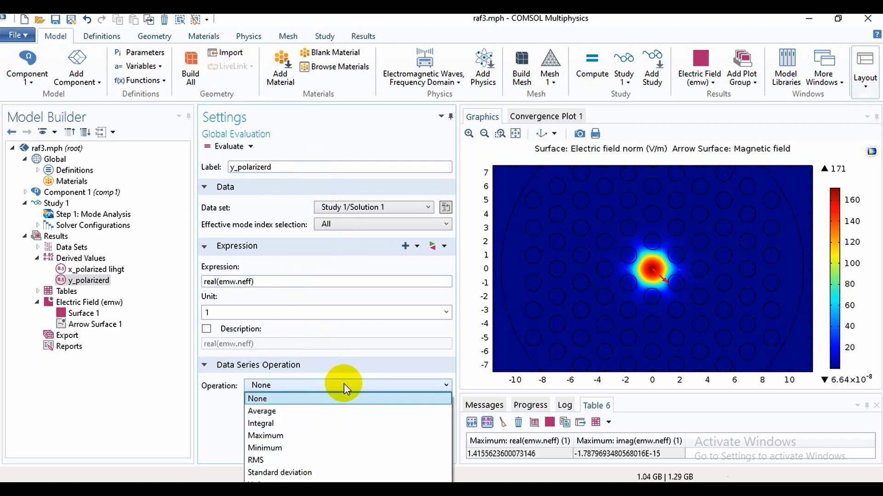
left_click(344, 436)
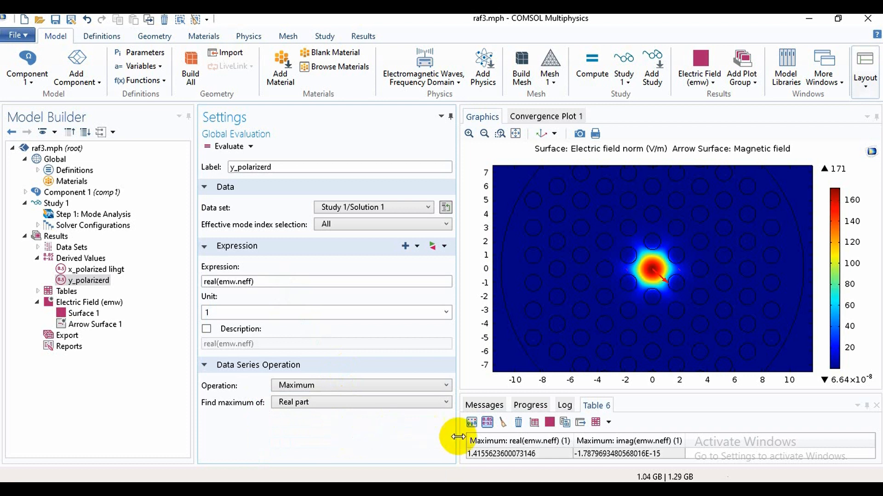
left_click(504, 423)
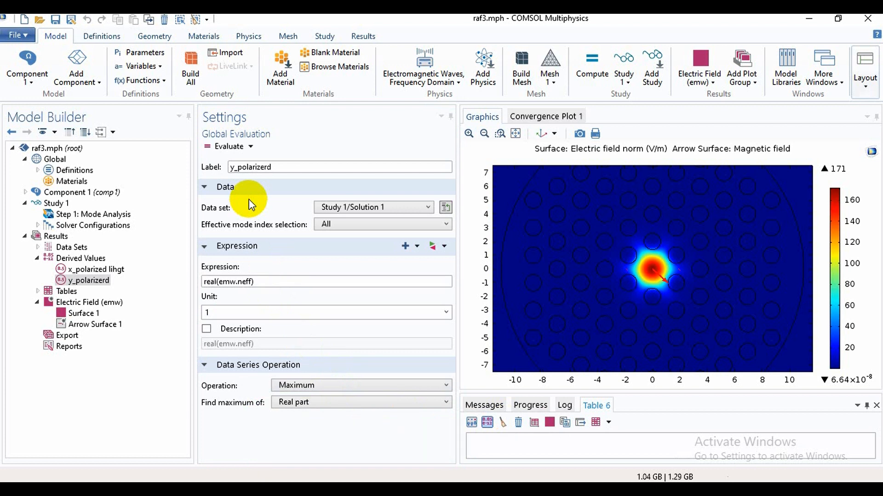
left_click(234, 146)
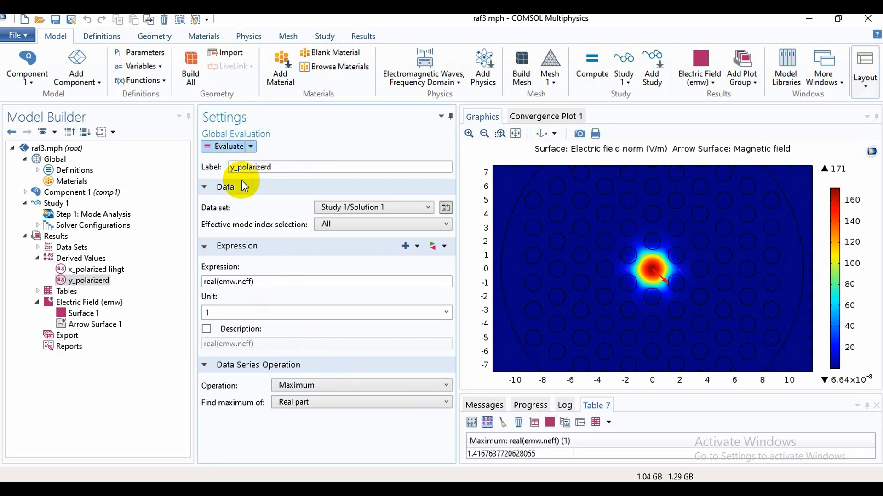
Step: Change the y-polarization expression to imag(emw.neff) and evaluate it
left_click(273, 283)
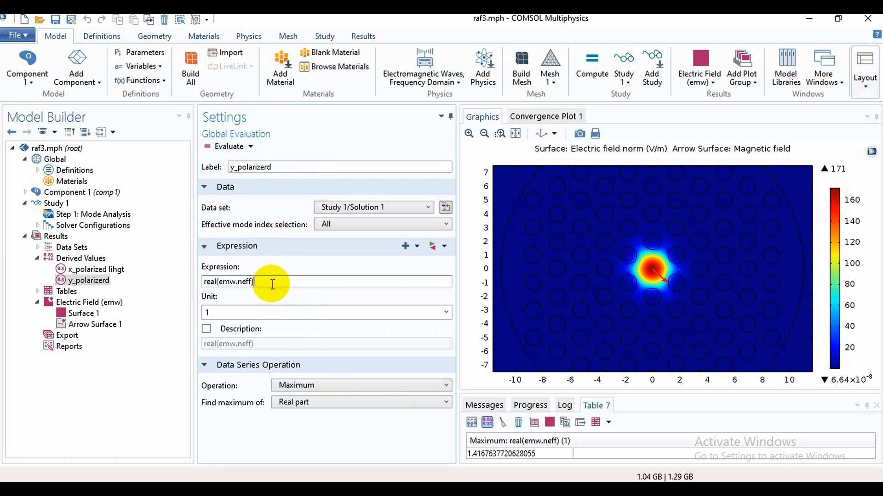
key("Left")
key("Left")
key("Left")
key("Left")
key("Left")
key("Left")
key("Left")
key("Left")
key("Left")
key("Left")
key("Left")
key("Left")
key("Left")
key("Right")
key("Right")
key("BackSpace")
key("BackSpace")
key("BackSpace")
key("BackSpace")
type("imag")
left_click(220, 150)
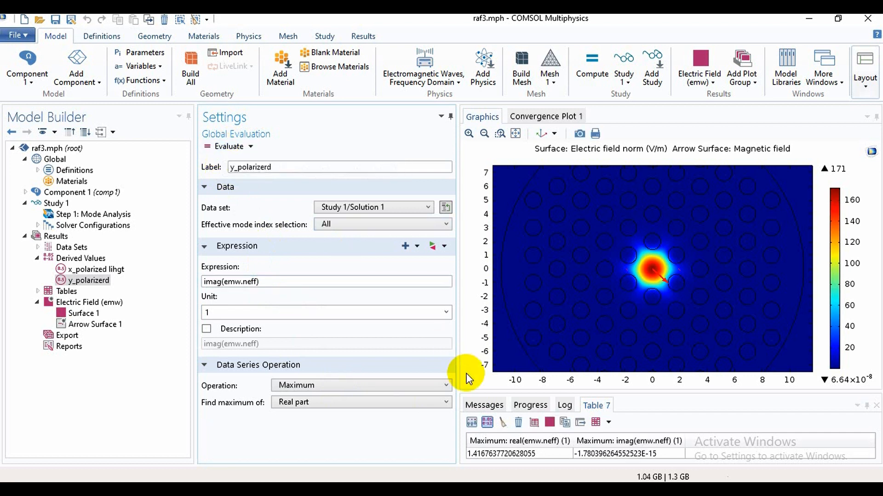
Step: Copy the whole y-polarization results table to the clipboard and switch to the Word document
right_click(550, 451)
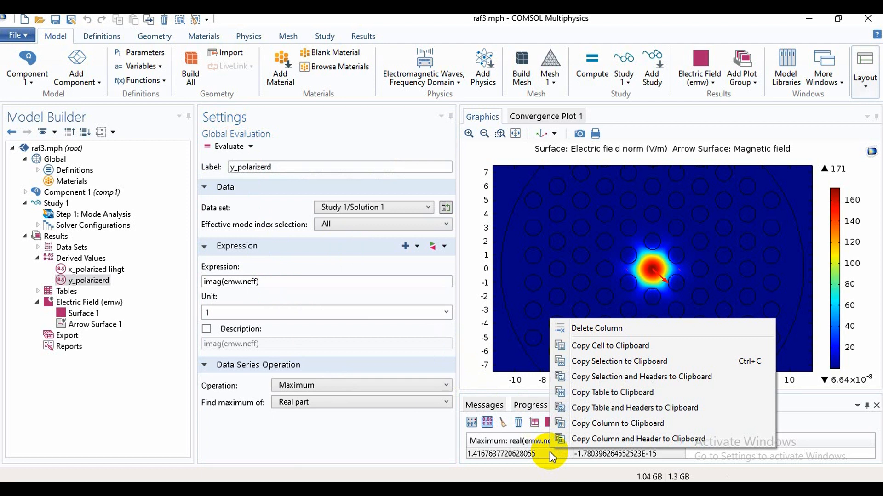
left_click(614, 397)
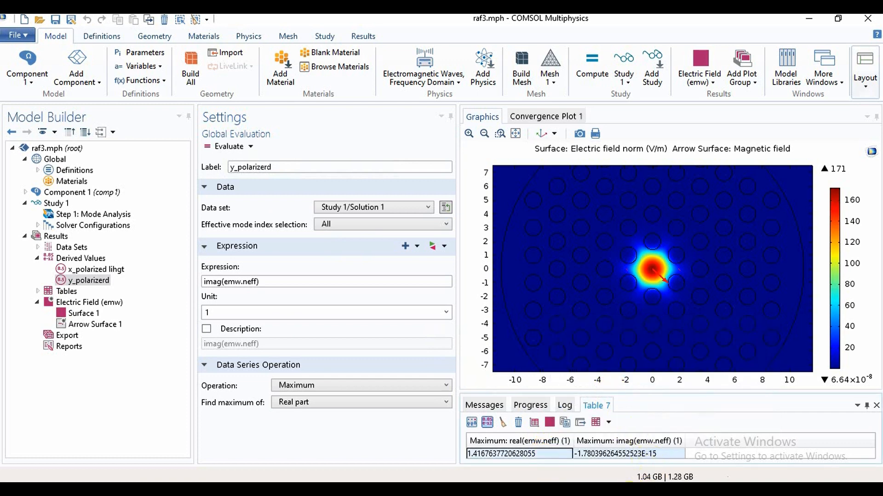
key("alt+Tab")
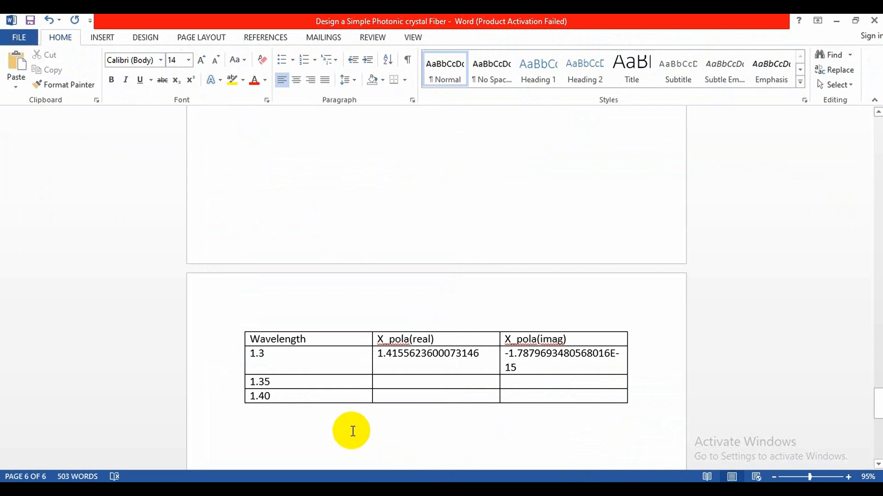
Step: Insert a two-column, three-row table on a new line below the x-polarization table
key("Return")
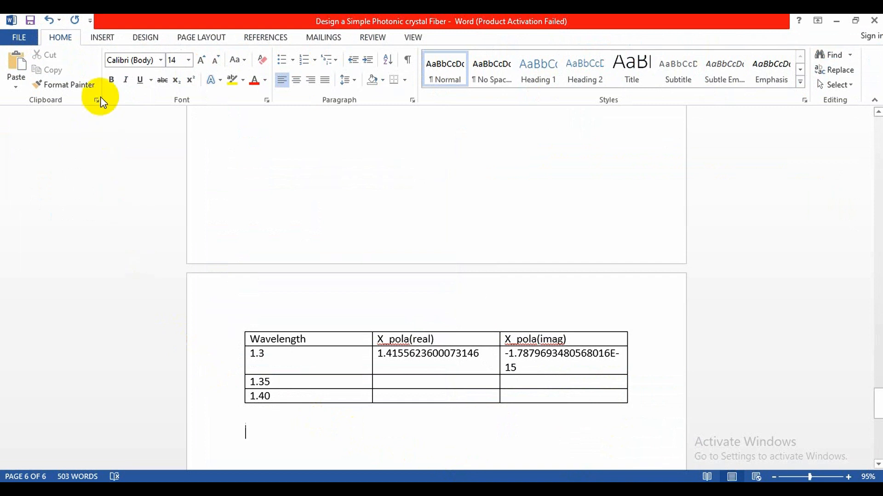
left_click(100, 37)
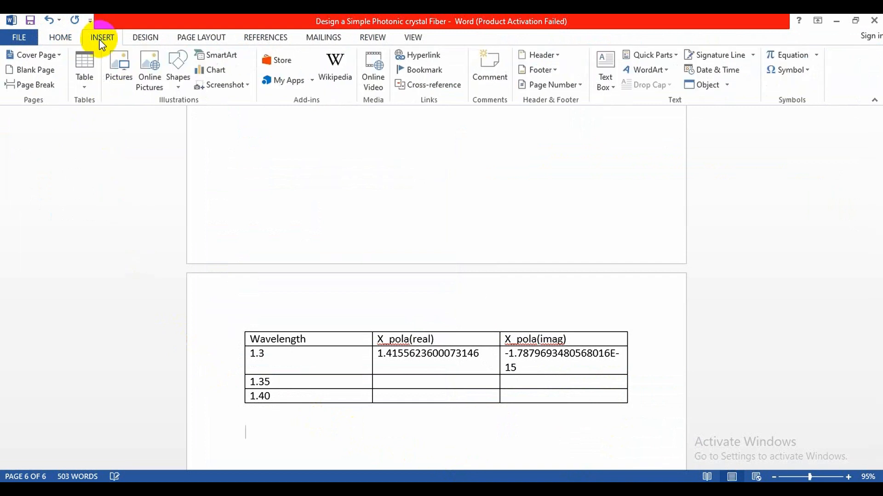
left_click(94, 67)
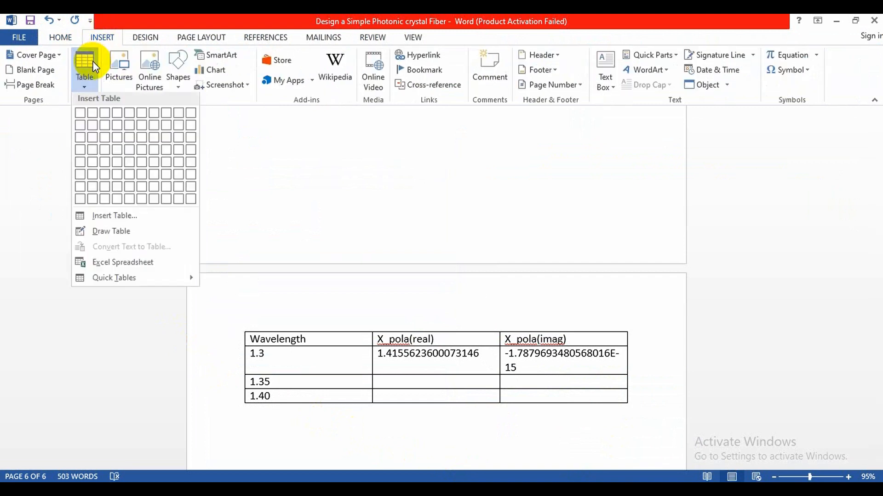
left_click(95, 137)
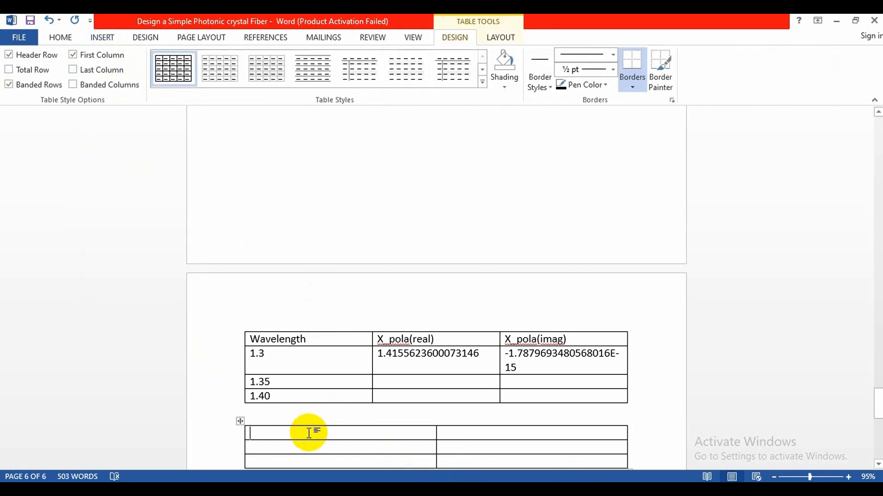
Step: Enter the column headings Y_pola(real) and Y_pola(imag) in the new table
type("Y")
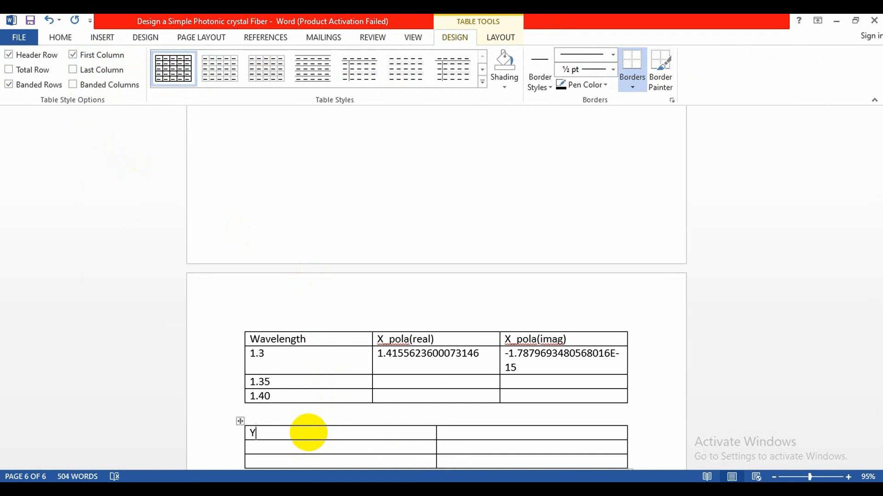
type("_pola(real)")
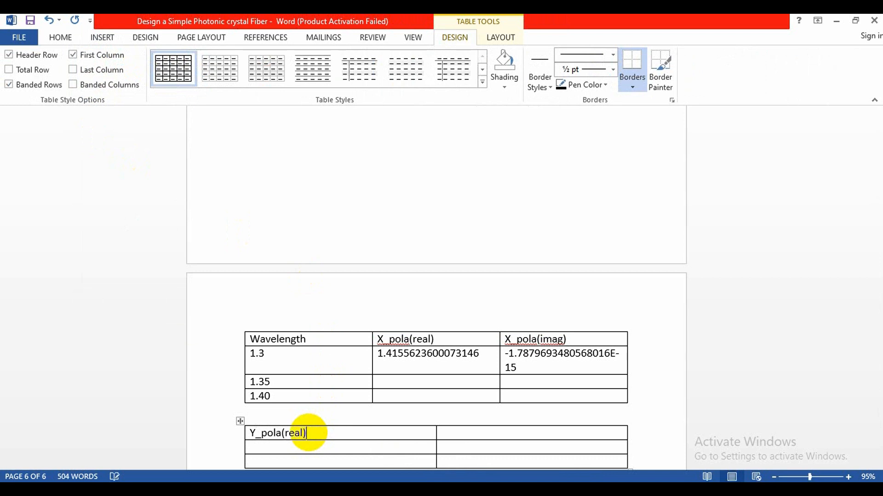
left_click(458, 435)
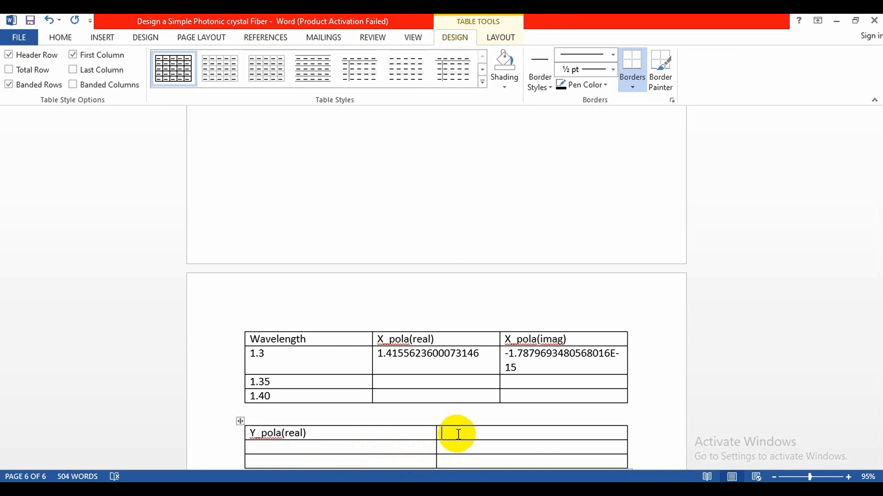
type("Y_pola(imag)")
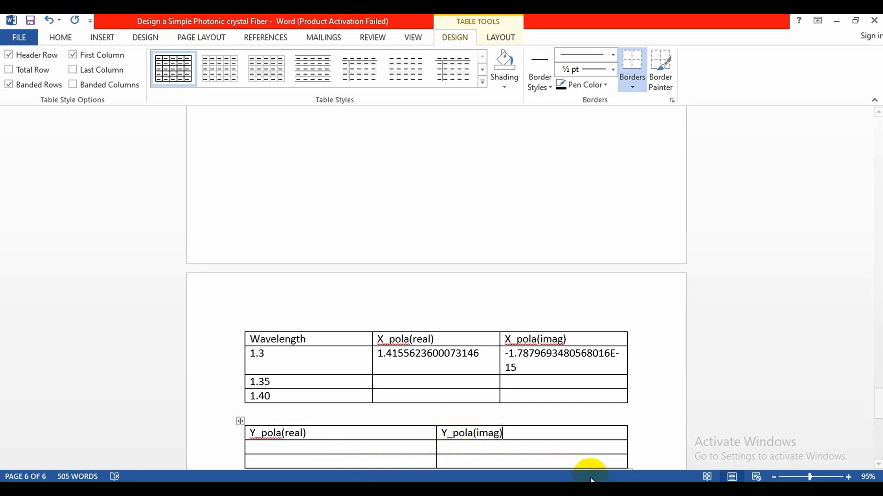
Step: Paste the copied y-polarization results into the empty paragraph below the new table
left_click(645, 443)
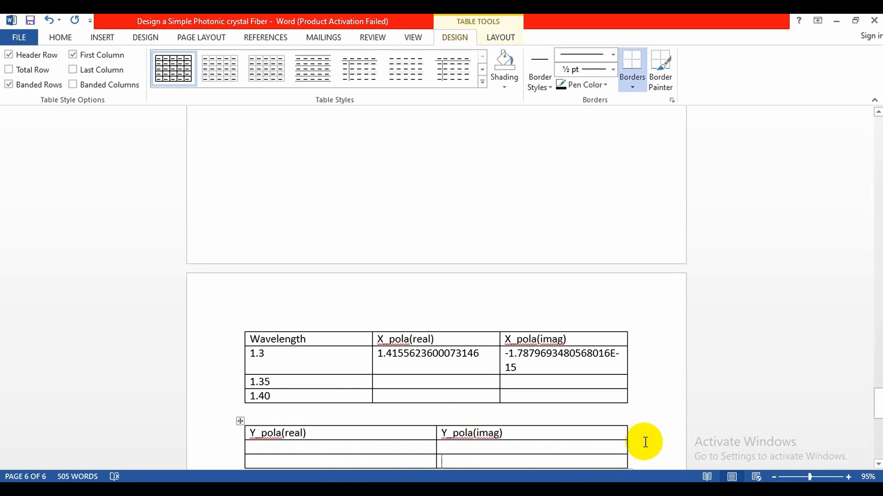
key("Down")
key("Down")
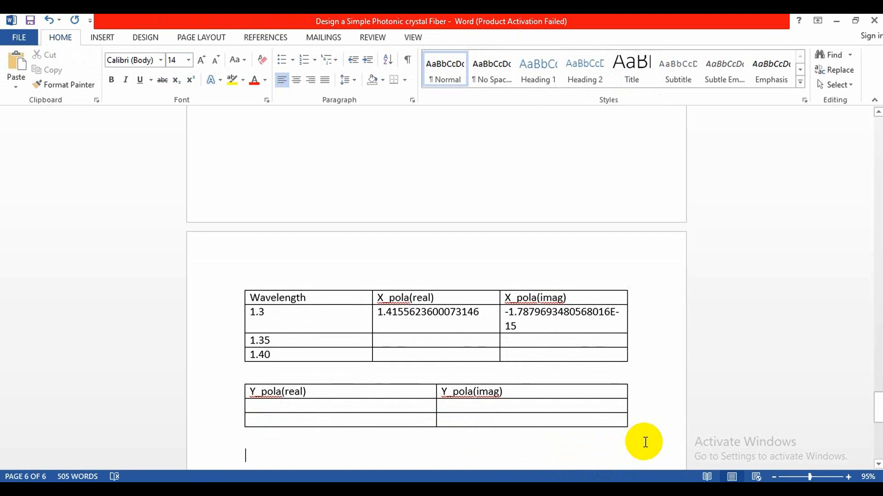
key("ctrl+v")
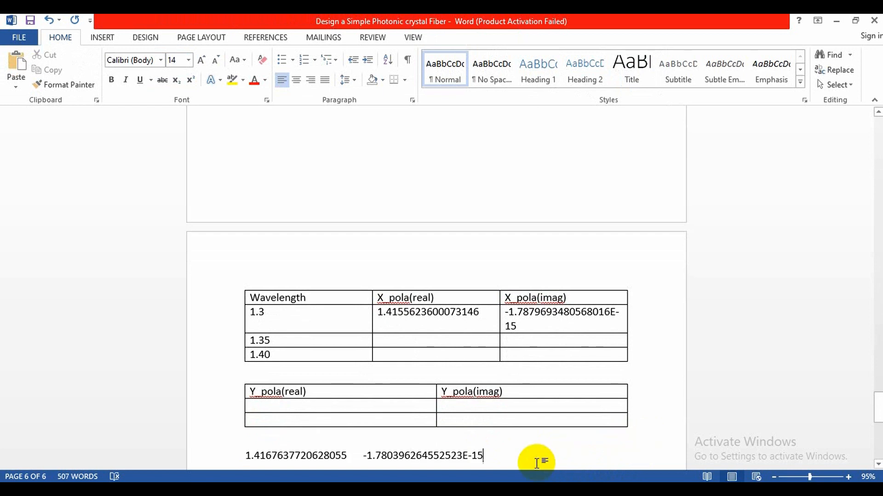
Step: Move the pasted real index 1.4167637720628055 into the first empty cell under Y_pola(real)
left_click_drag(349, 456, 241, 364)
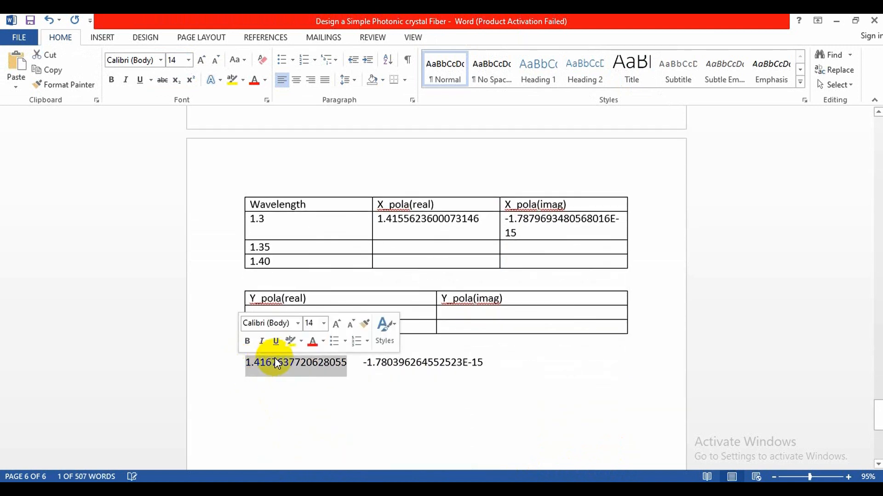
right_click(282, 363)
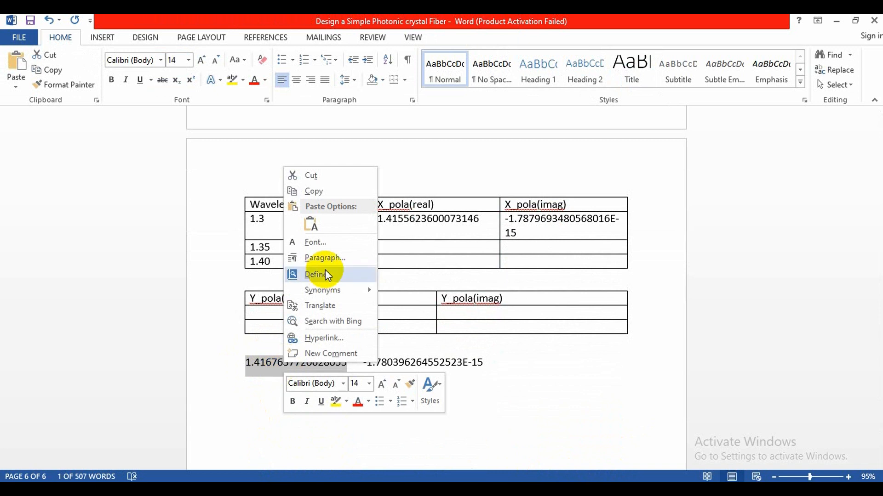
left_click(339, 175)
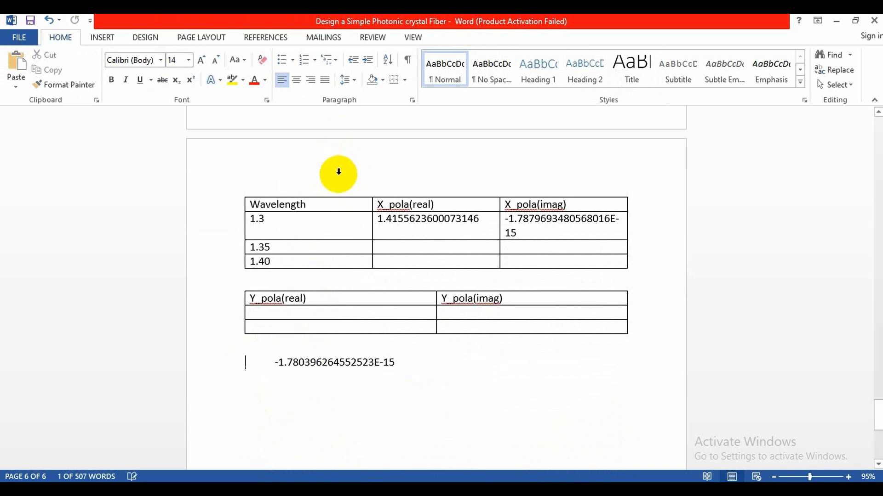
left_click(265, 314)
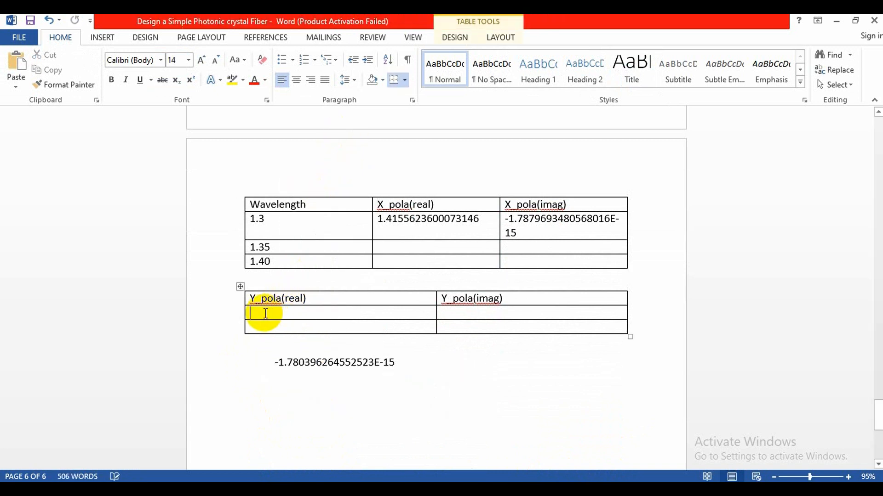
key("ctrl+v")
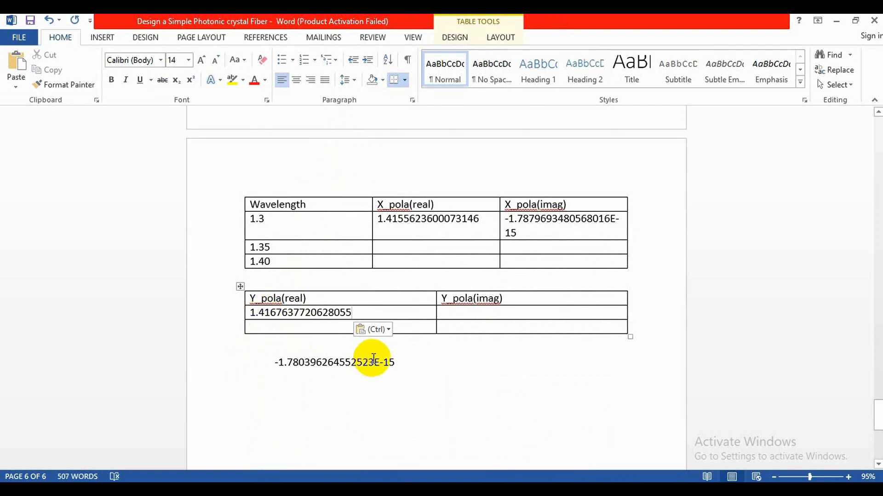
Step: Move the pasted imaginary index -1.780396264552523E-15 into the first empty cell under Y_pola(imag)
left_click(396, 363)
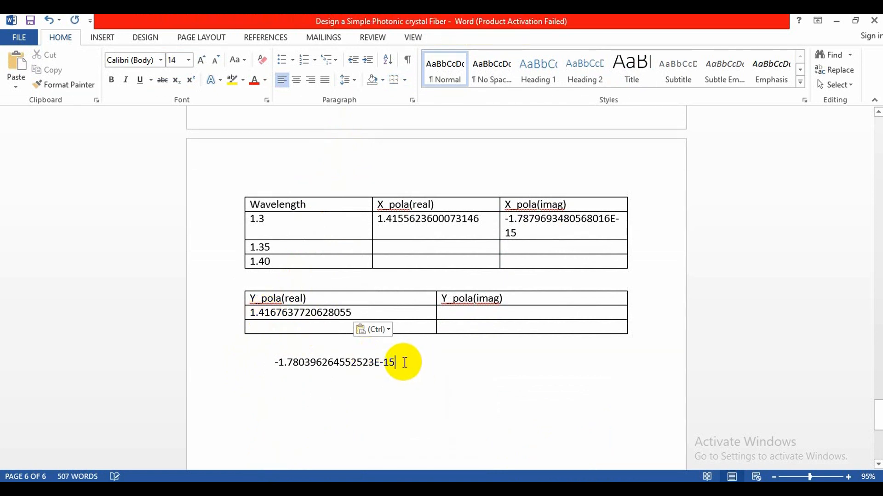
left_click_drag(395, 363, 268, 369)
right_click(299, 367)
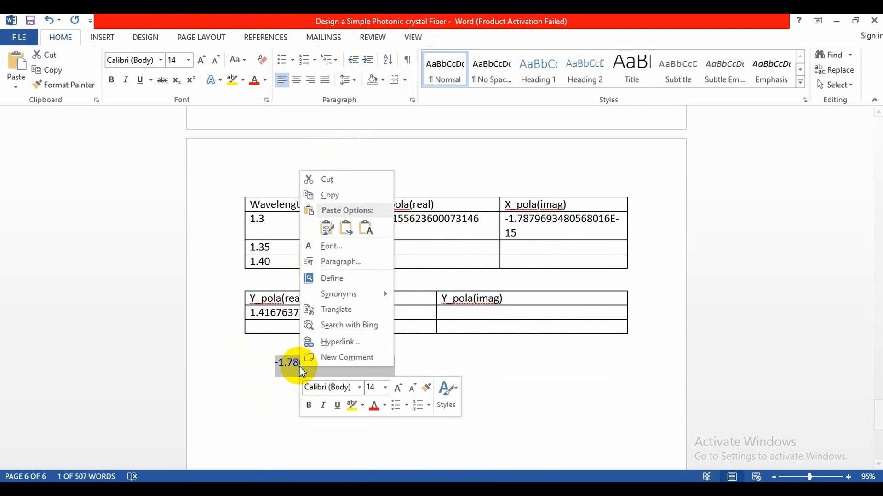
left_click(345, 184)
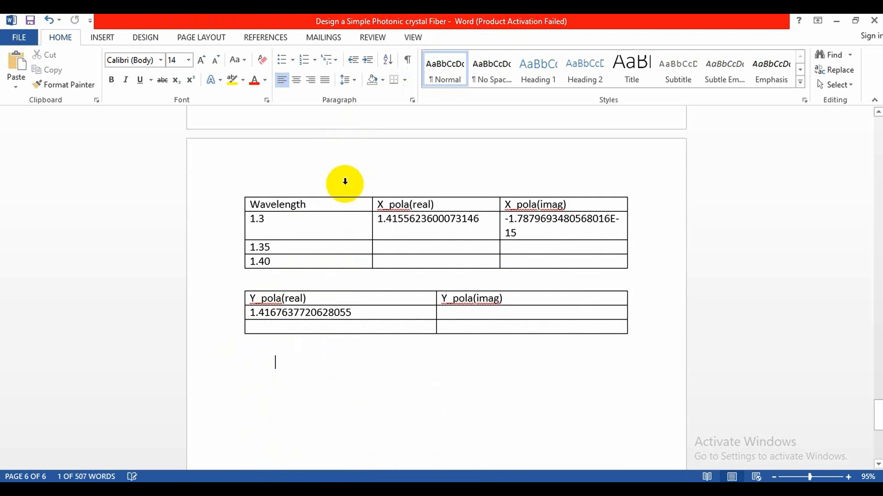
left_click(451, 314)
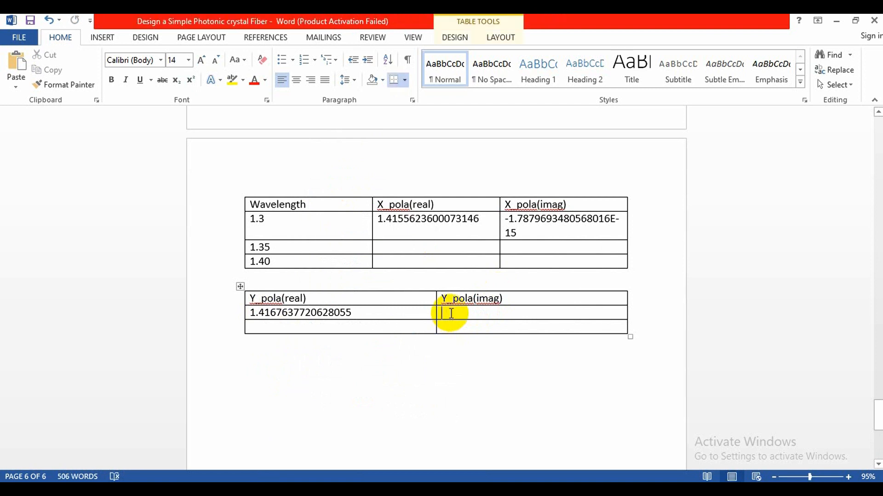
key("ctrl+v")
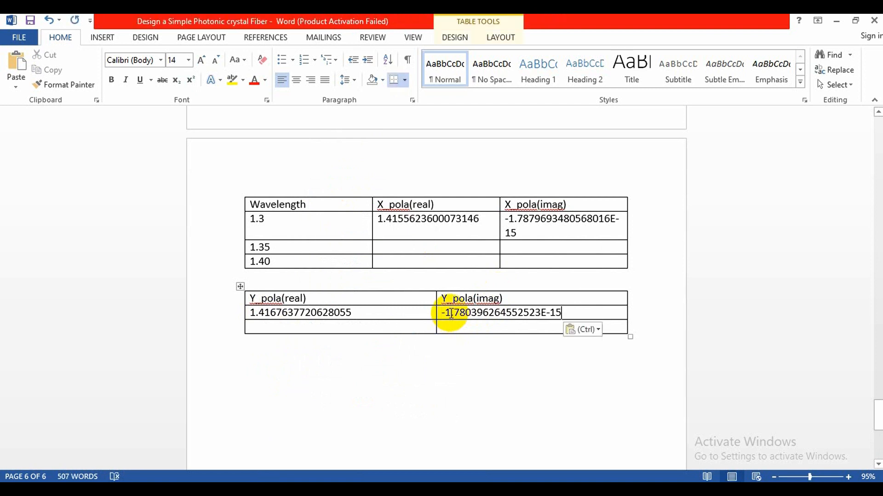
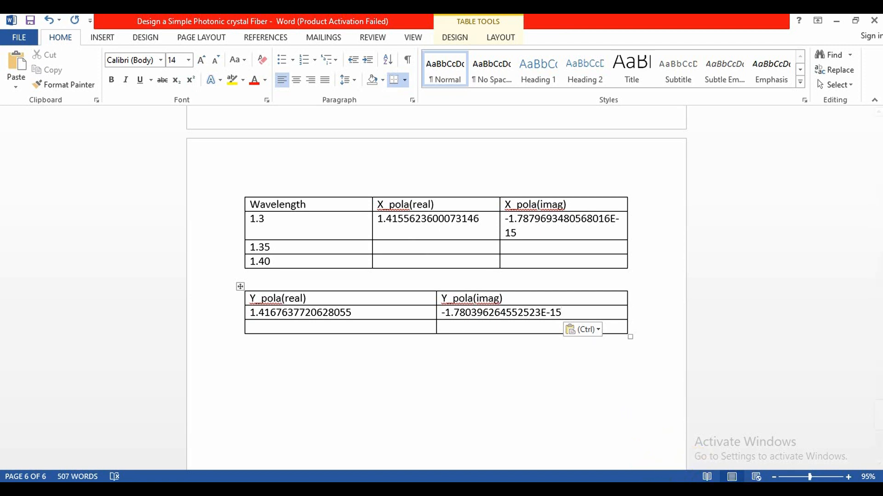
Step: Switch to COMSOL and set the Mode Analysis step's frequency to c_const/1.35[um]
left_click(487, 490)
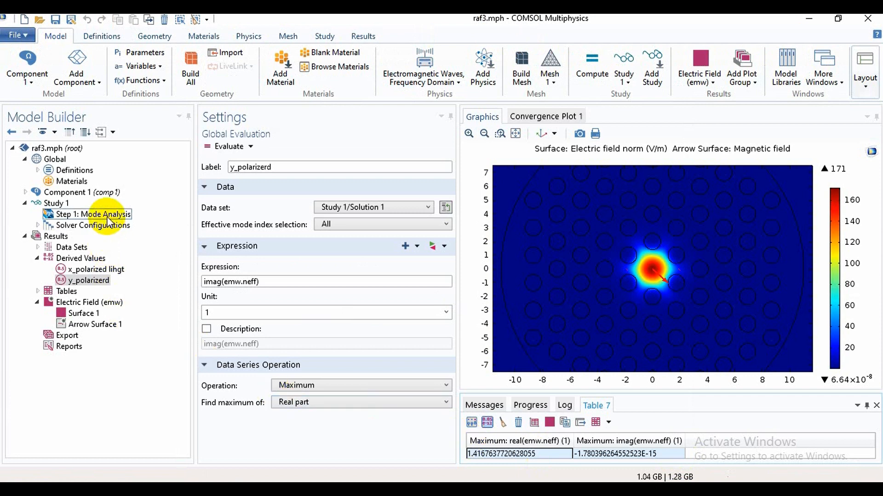
left_click(107, 216)
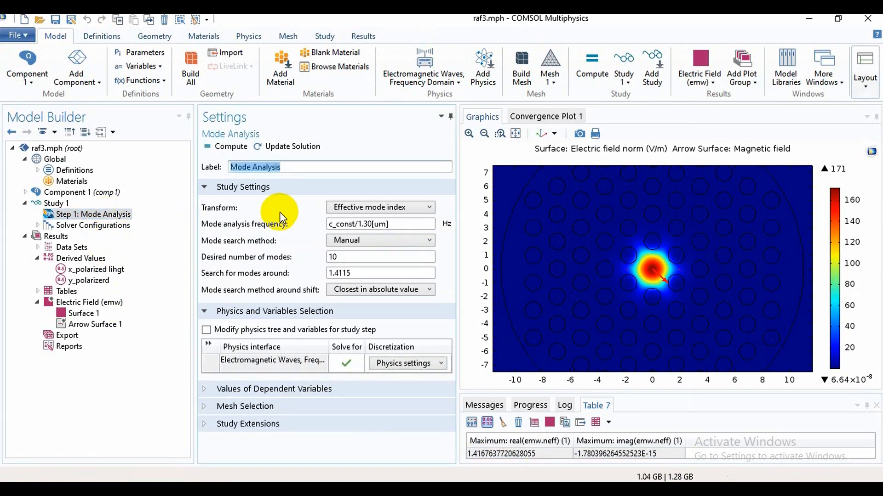
left_click(394, 226)
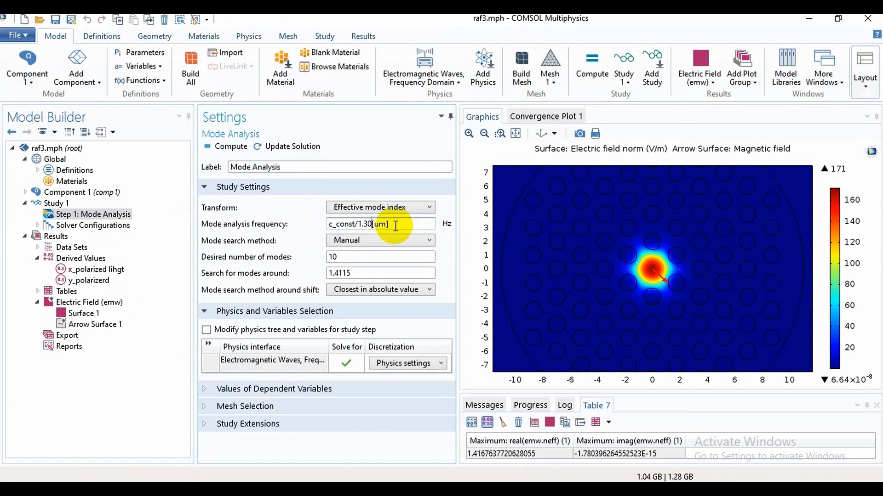
key("BackSpace")
type("5")
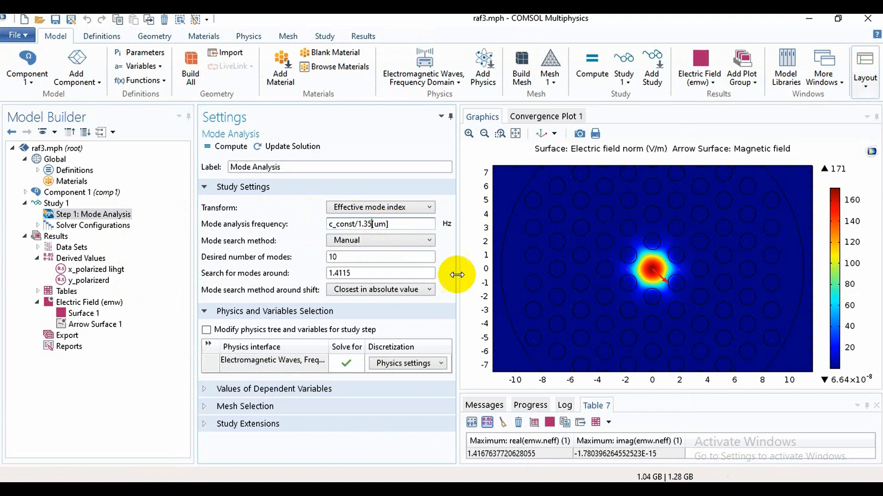
Step: Clear the results table and compute the mode analysis for the 1.35 µm wavelength
left_click(503, 421)
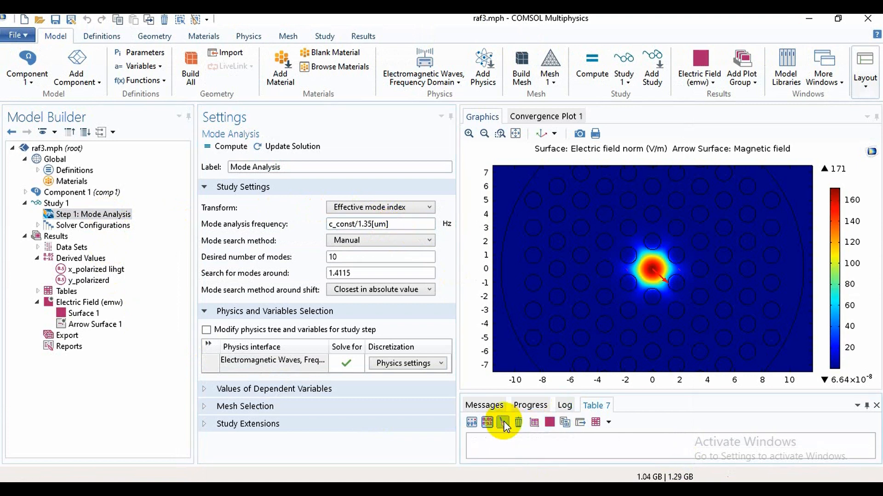
left_click(229, 147)
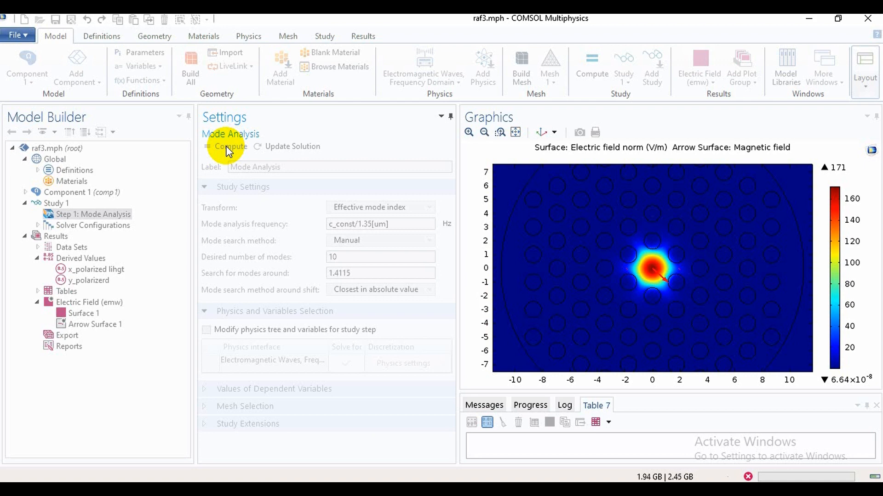
left_click(237, 148)
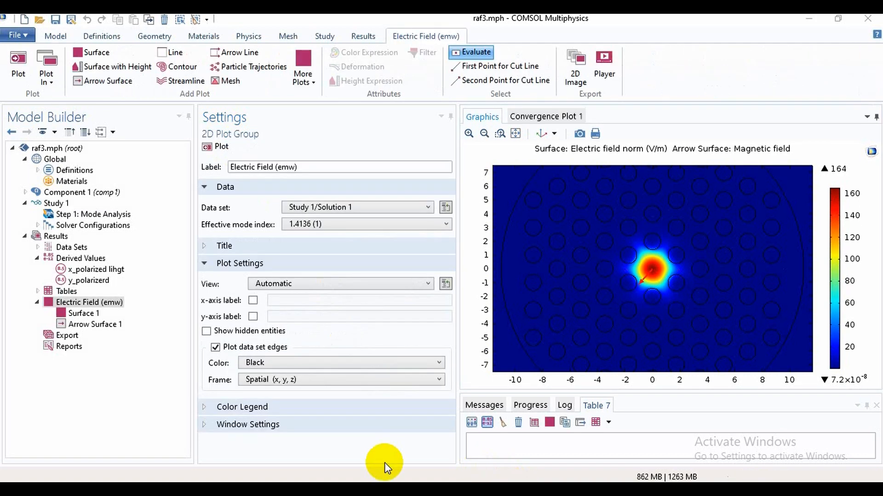
Step: Compare the electric field plots for effective mode indices 1.4136 (2) and 1.4136 (1), plotting each in that order
left_click(417, 222)
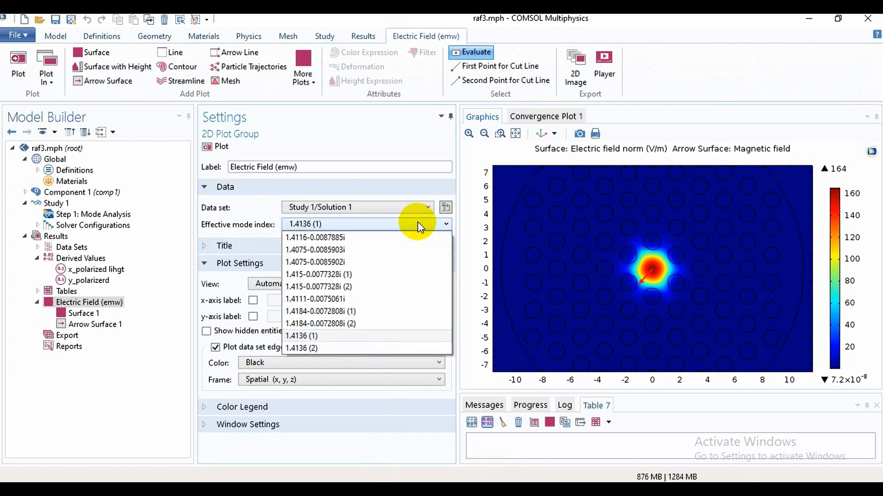
left_click(399, 348)
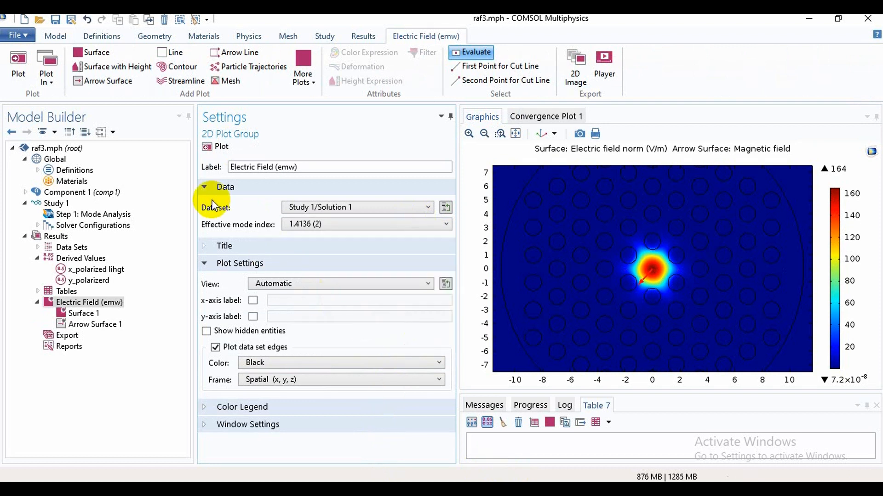
left_click(207, 149)
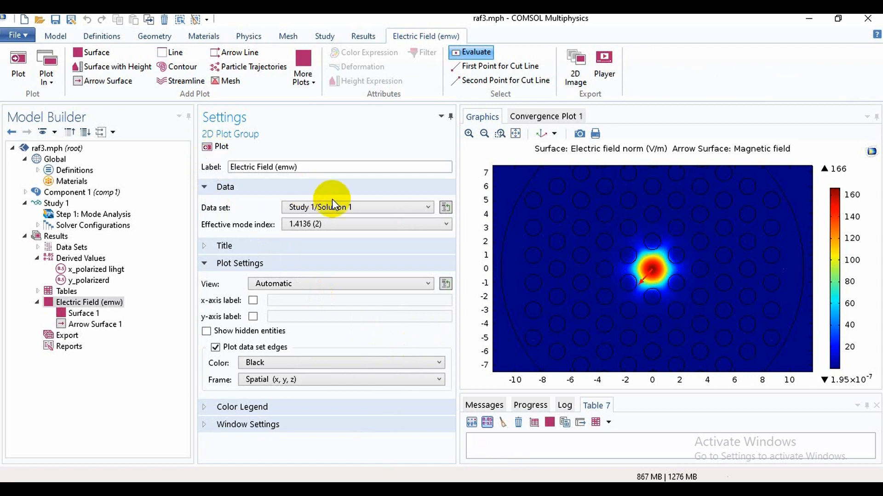
left_click(346, 225)
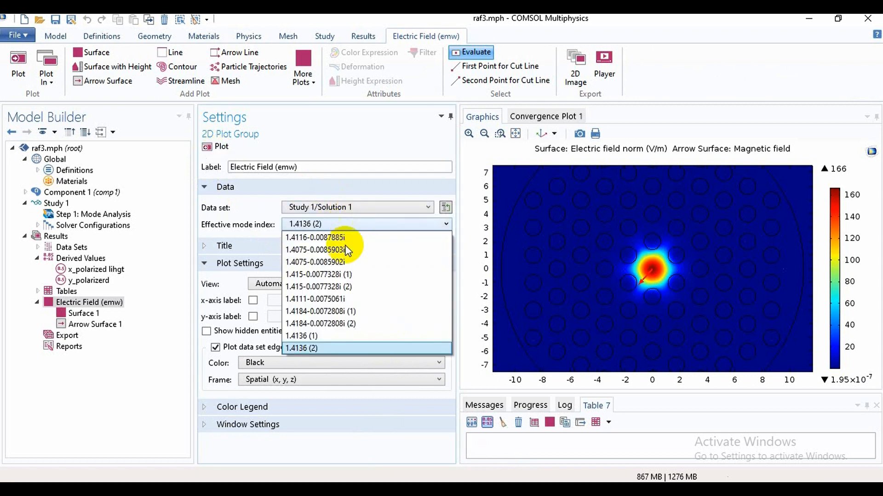
left_click(354, 337)
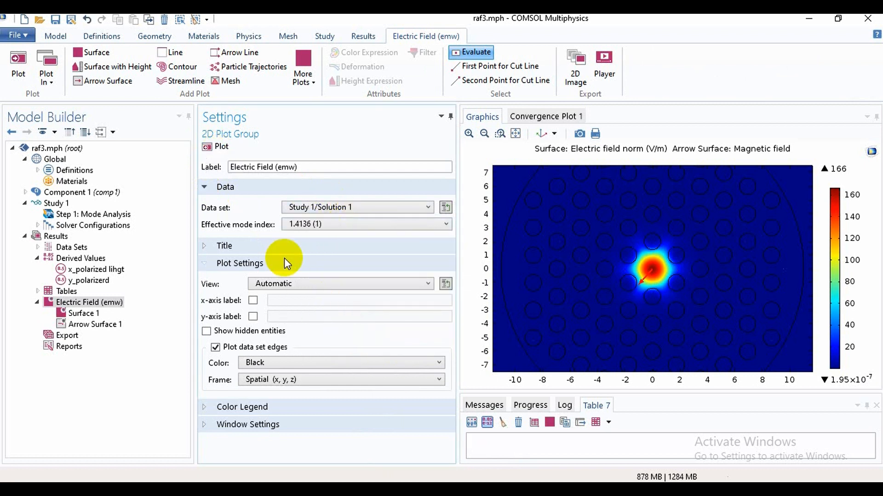
left_click(206, 147)
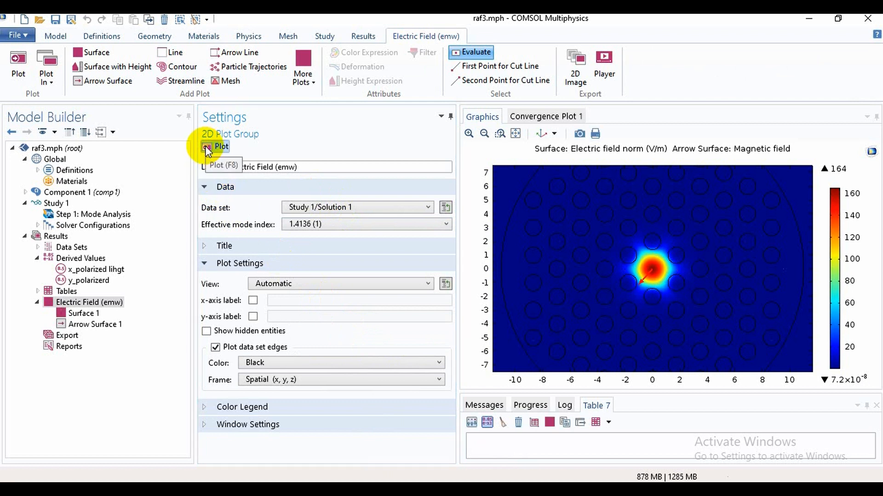
Step: Add a Global Evaluation under Derived Values and label it x
right_click(102, 263)
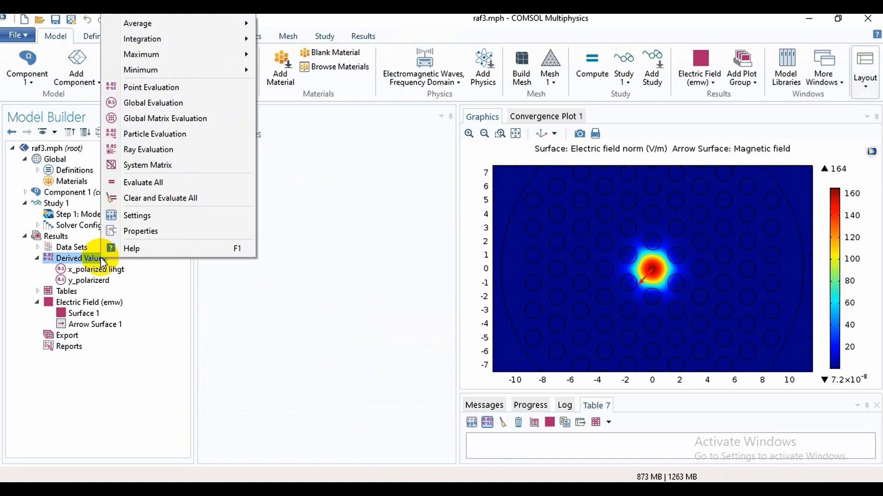
left_click(164, 109)
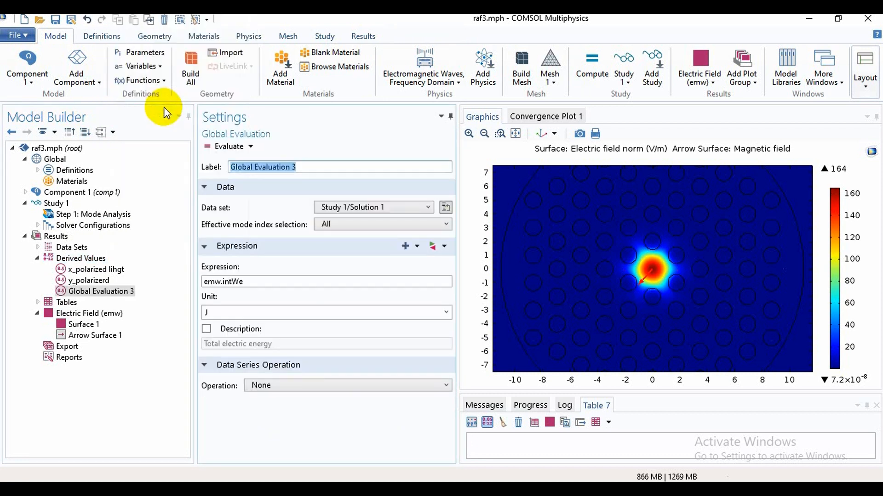
left_click(314, 167)
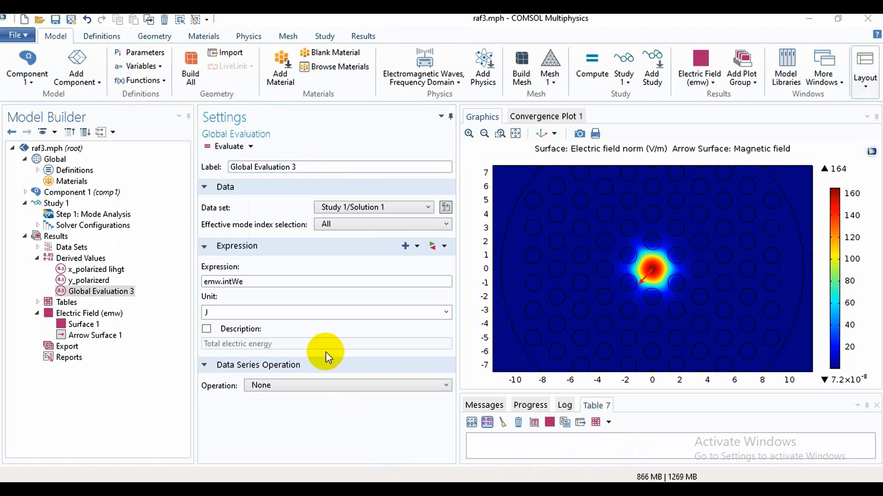
left_click(309, 167)
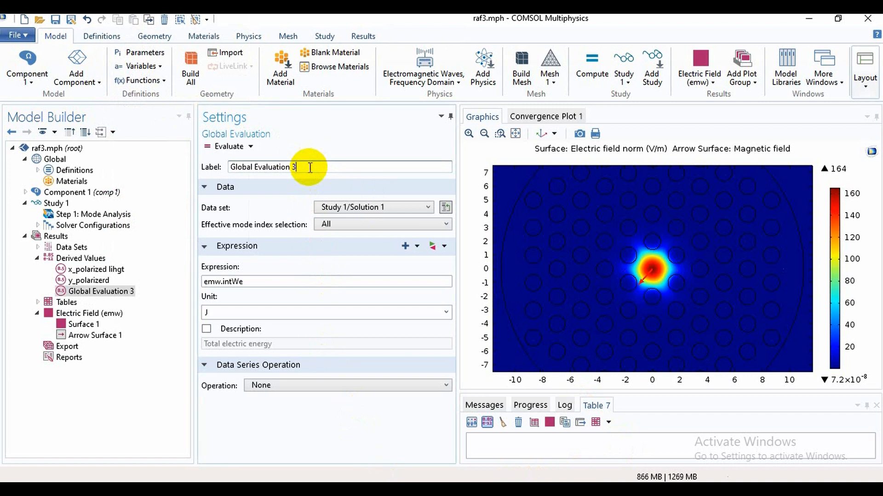
key("BackSpace")
key("BackSpace")
key("BackSpace")
key("BackSpace")
key("BackSpace")
key("BackSpace")
key("BackSpace")
key("BackSpace")
key("BackSpace")
key("BackSpace")
key("BackSpace")
key("BackSpace")
key("BackSpace")
key("BackSpace")
key("BackSpace")
key("BackSpace")
key("BackSpace")
key("BackSpace")
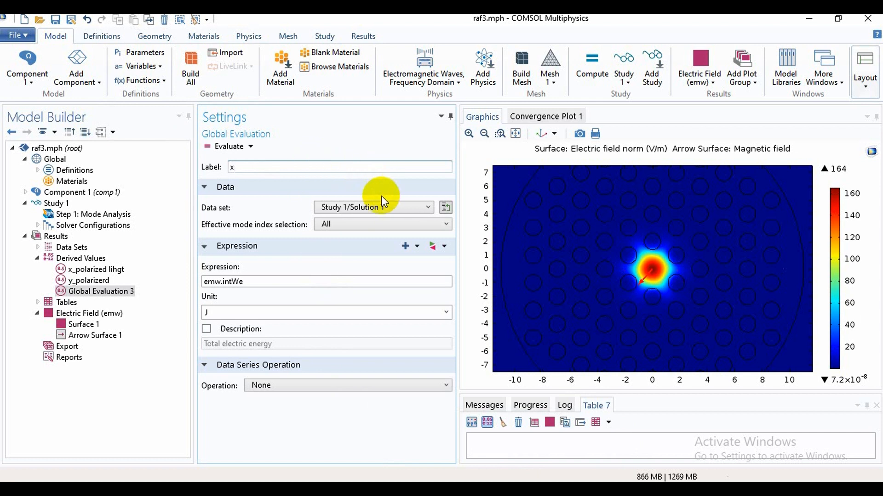
Step: Configure evaluation x with effective mode index selection From list, expression real(emw.neff) and the Maximum data series operation
left_click(378, 223)
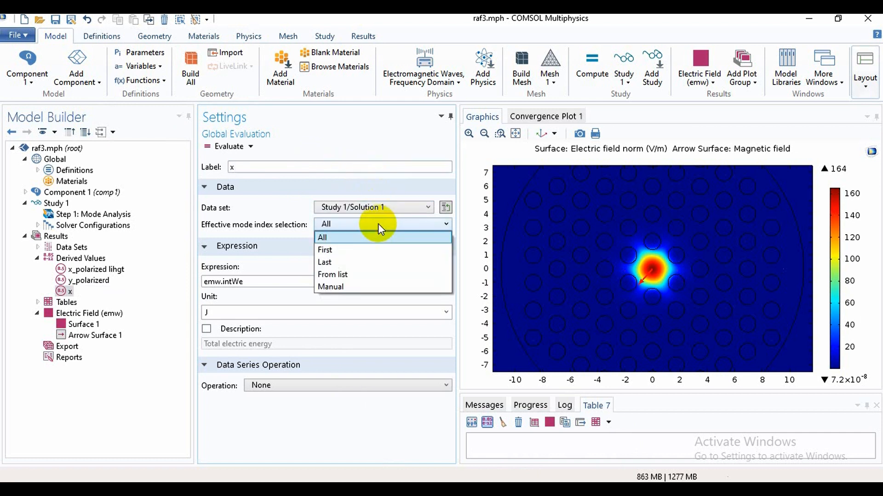
left_click(384, 275)
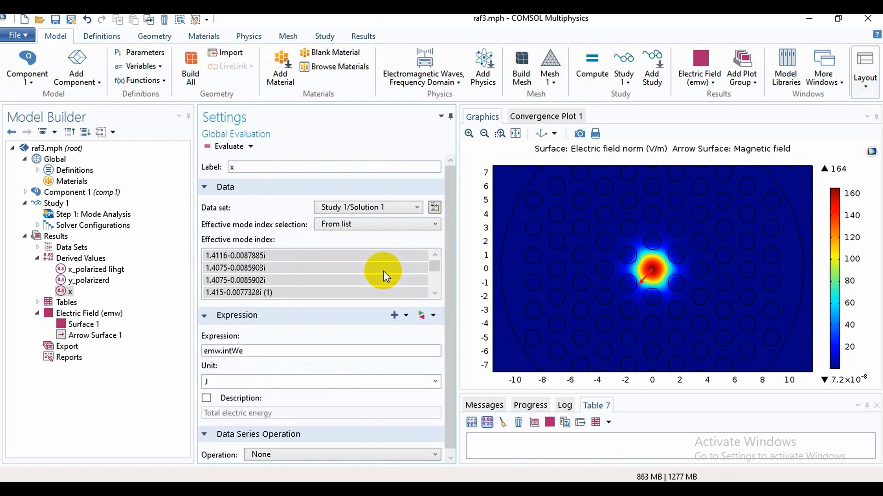
left_click(289, 353)
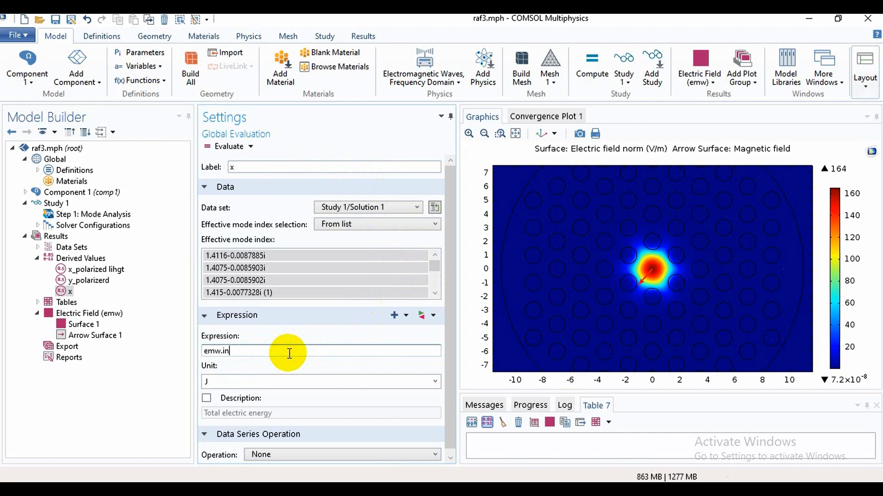
type("n")
key("Home")
type("(real")
left_click(296, 381)
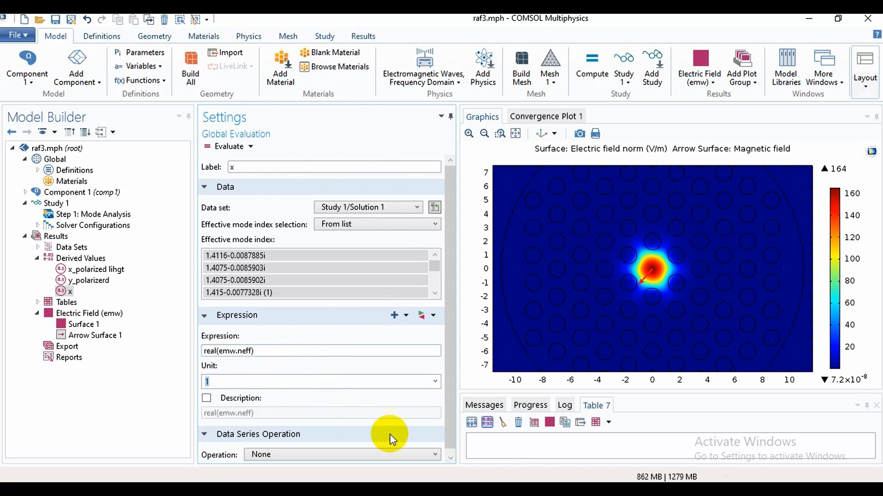
left_click(413, 453)
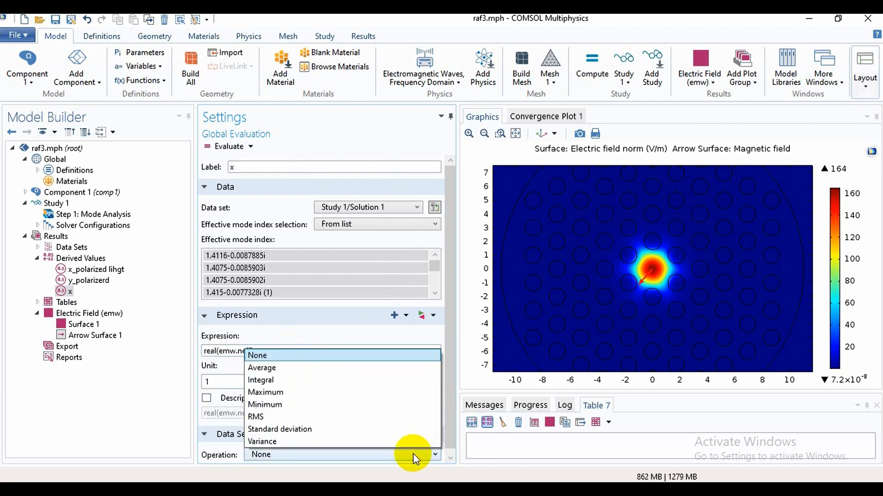
left_click(378, 393)
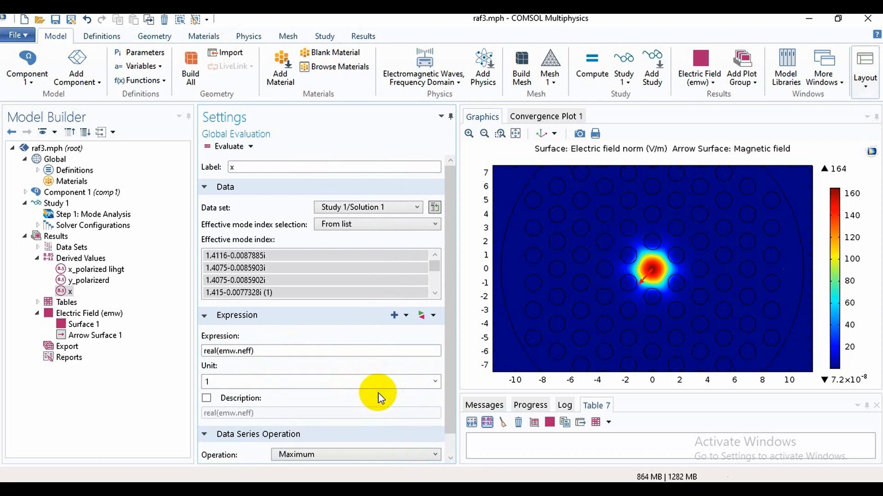
Step: Select effective mode index 1.4136 (2) for evaluation x and evaluate its real part
left_click(435, 293)
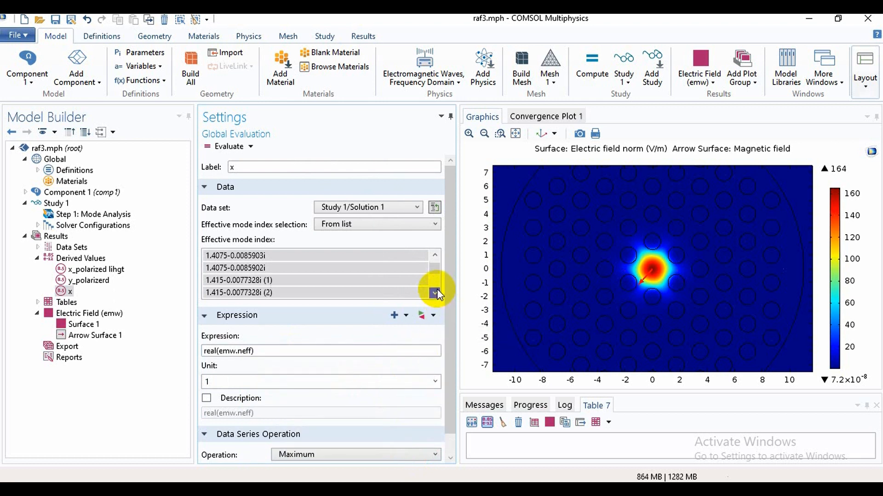
left_click(435, 294)
left_click(435, 293)
left_click(434, 293)
left_click(435, 293)
left_click(435, 294)
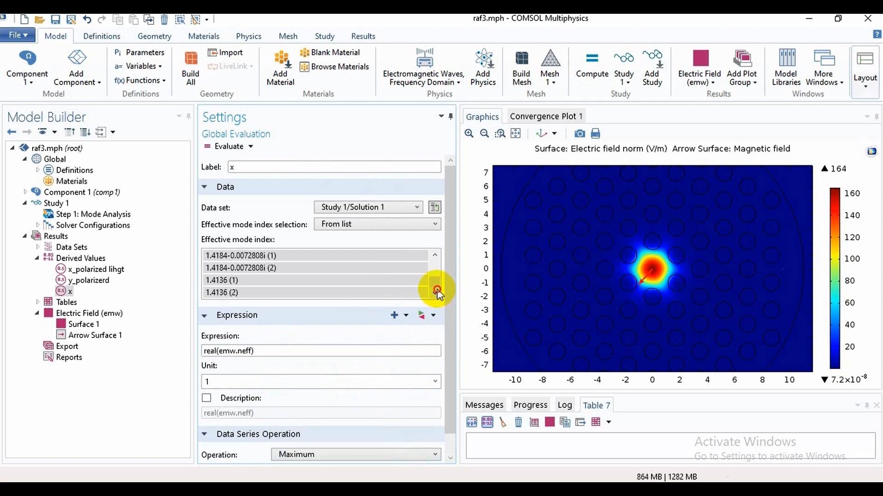
left_click(370, 291)
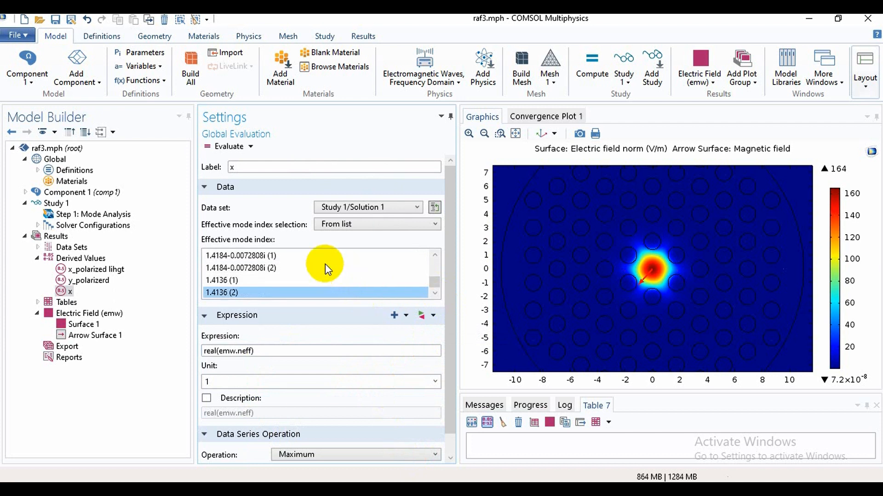
left_click(221, 148)
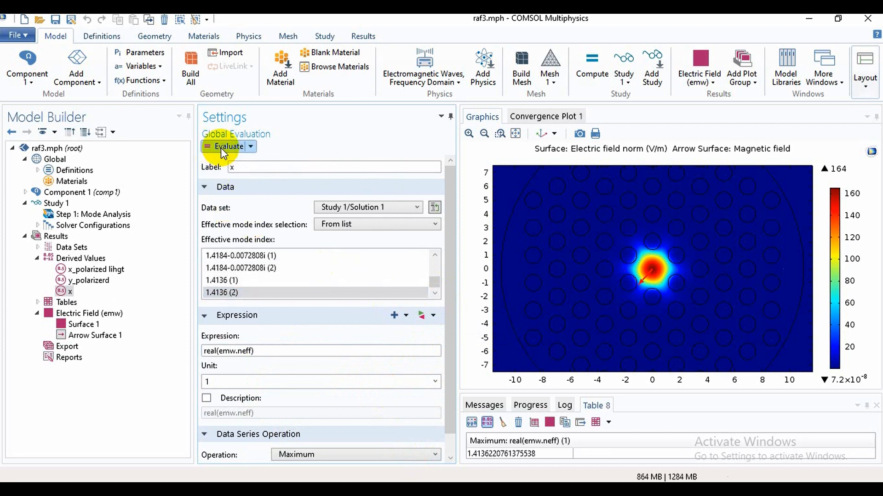
Step: Change the expression of evaluation x to imag(emw.neff) and evaluate it
left_click(265, 352)
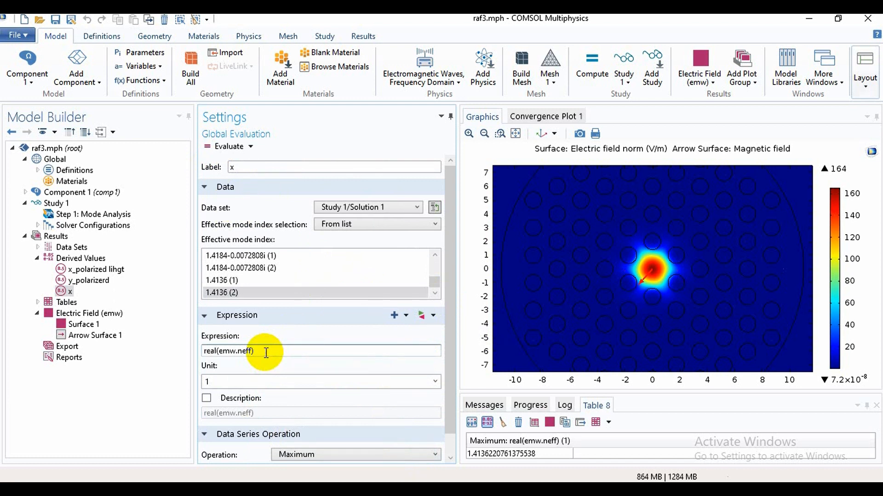
key("Home")
key("Delete")
key("Delete")
key("Delete")
key("Delete")
type("imag")
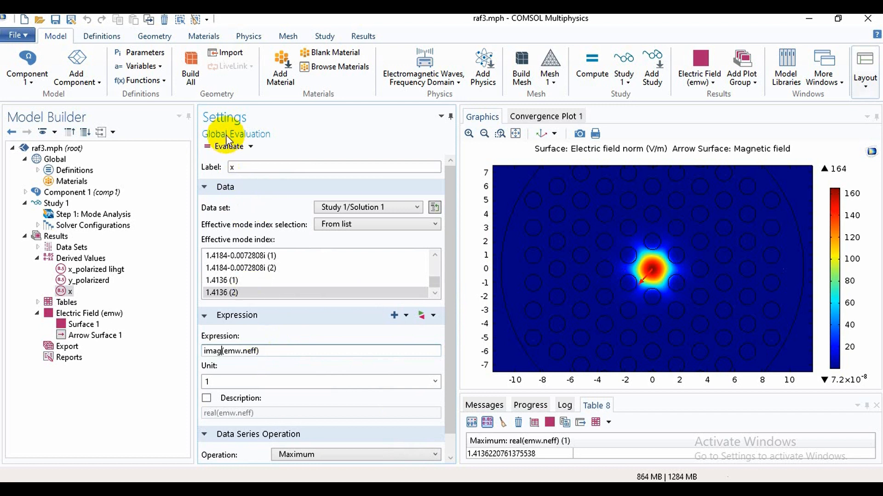
left_click(230, 147)
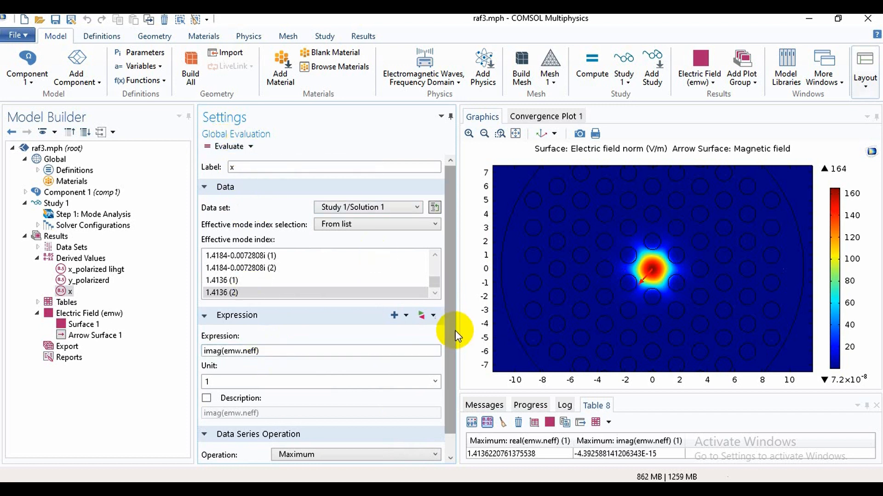
Step: Copy the whole results table and paste it as text below the Y_pola table in the Word document
right_click(560, 454)
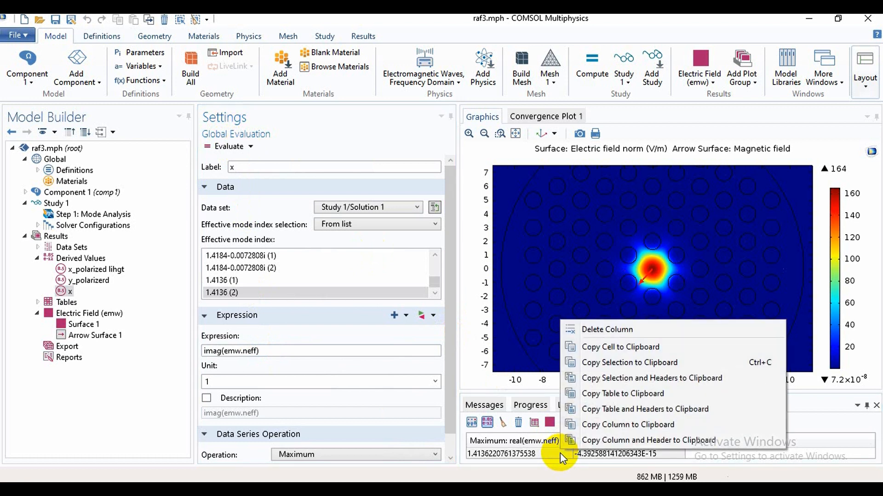
left_click(602, 394)
left_click(331, 488)
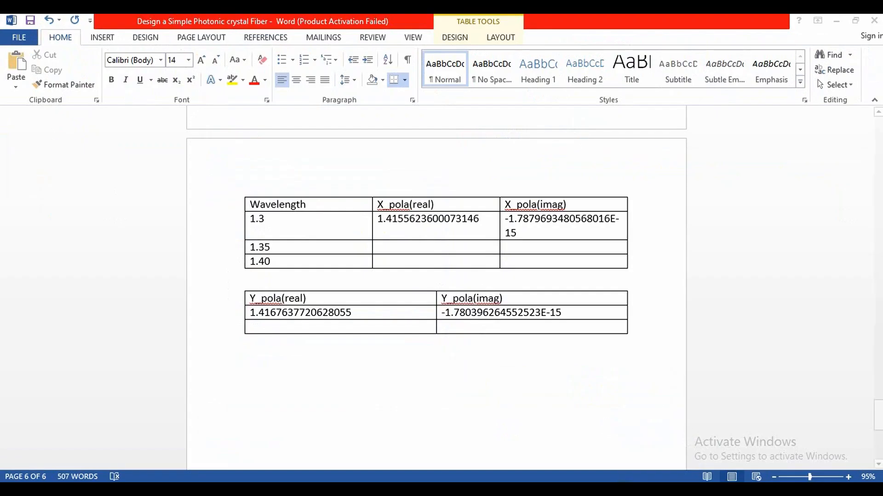
left_click(256, 374)
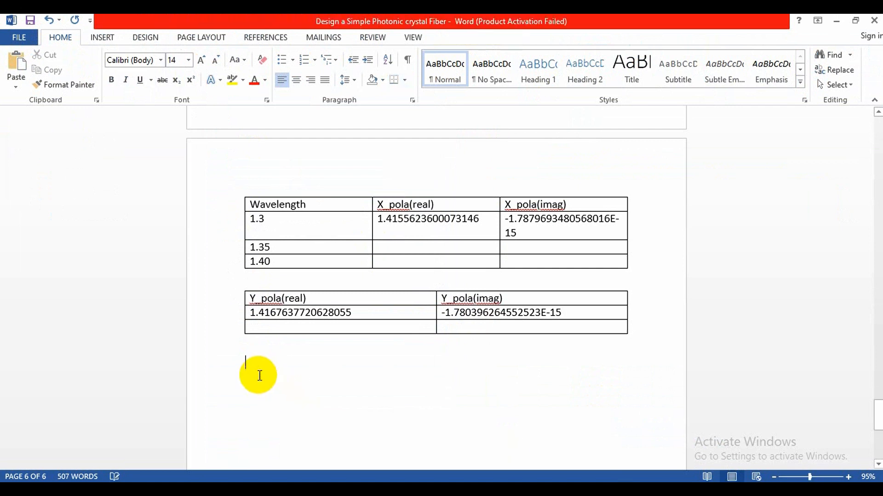
right_click(255, 375)
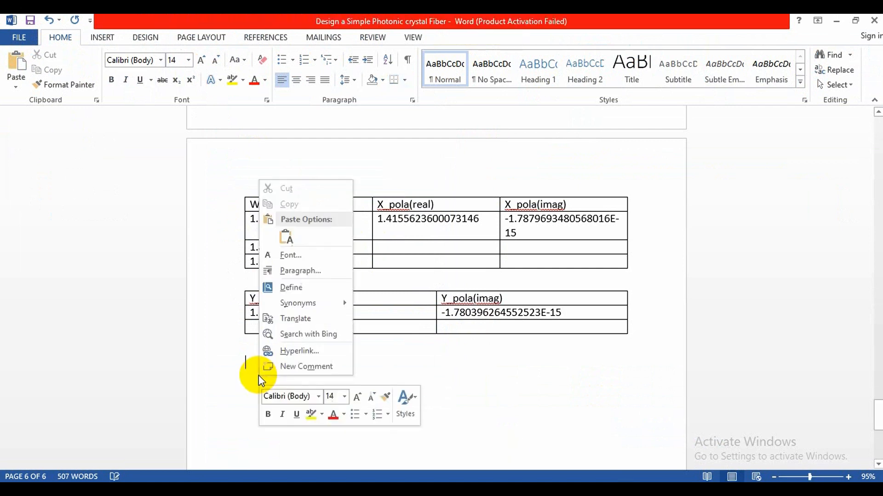
left_click(287, 237)
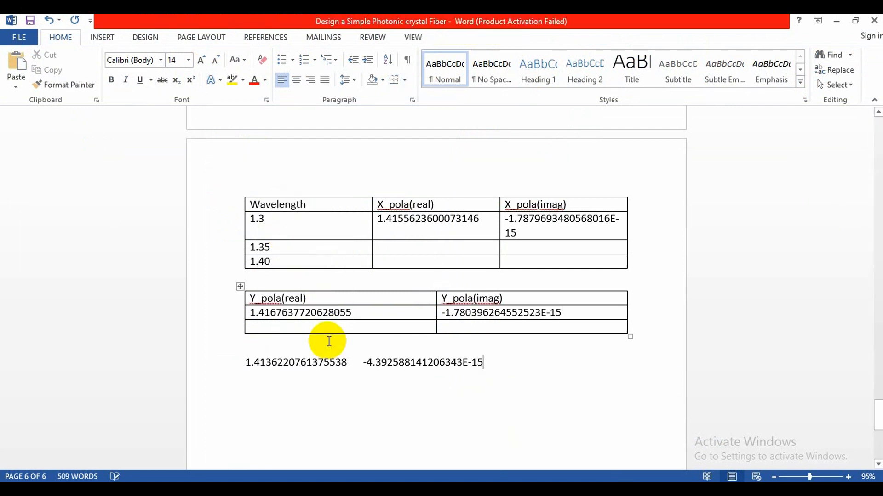
Step: Move the pasted real index 1.4136220761375538 into the X_pola(real) cell of the 1.35 wavelength row
left_click(356, 362)
left_click_drag(354, 362, 241, 366)
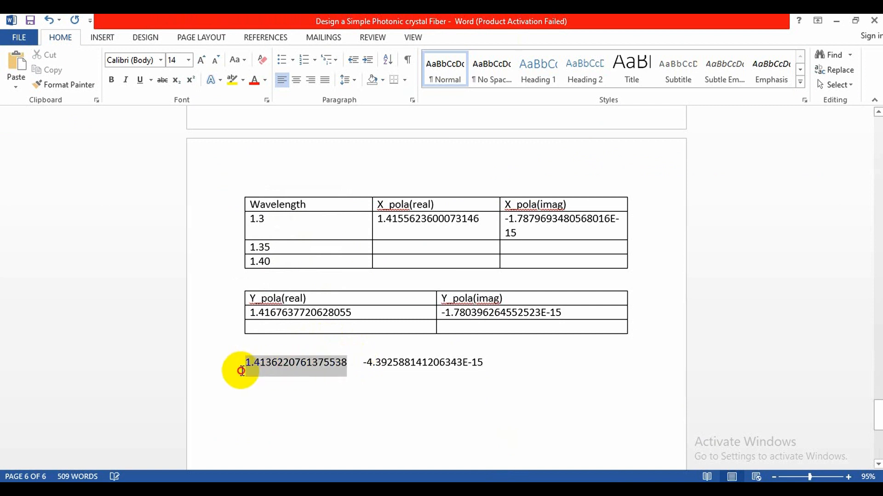
right_click(267, 366)
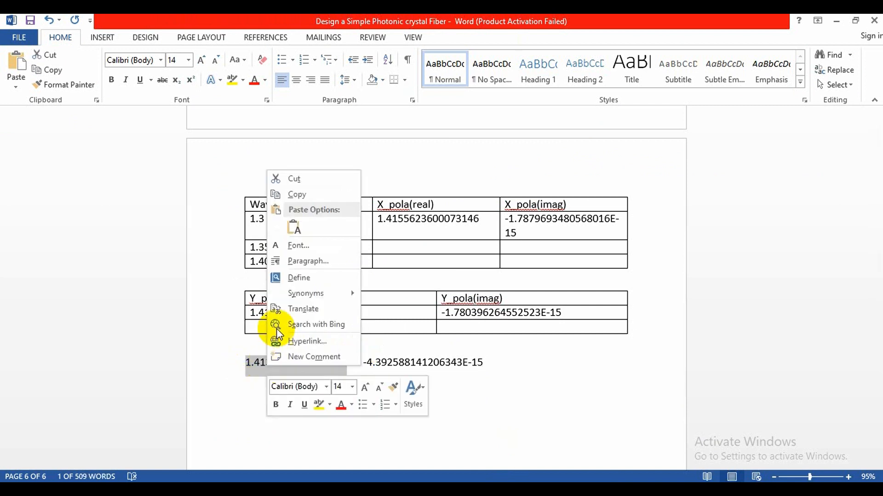
left_click(322, 181)
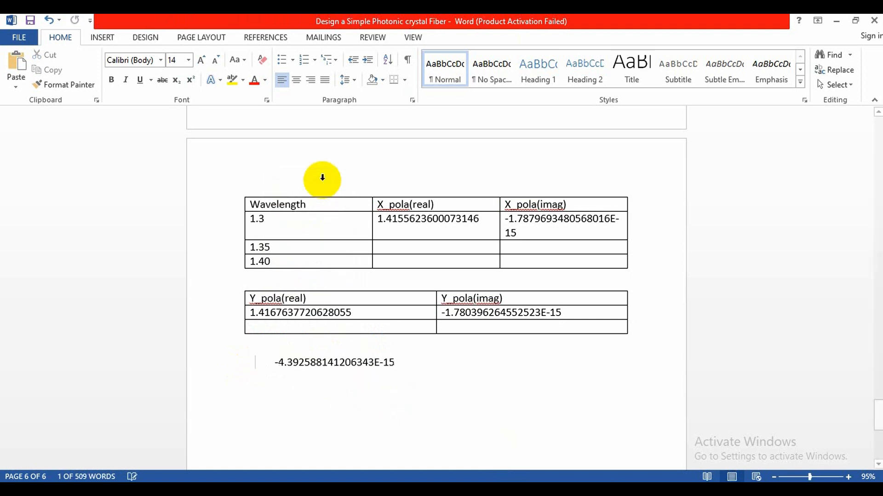
left_click(384, 246)
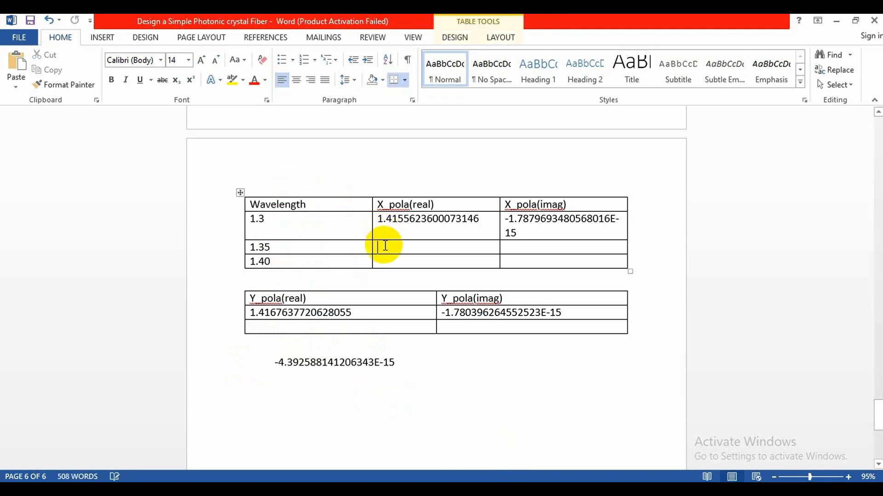
key("ctrl+v")
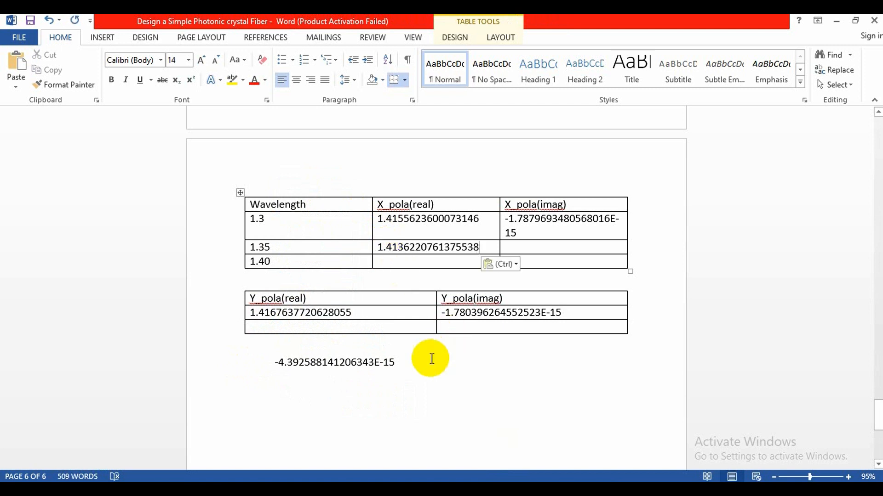
Step: Move the pasted imaginary index -4.392588141206343E-15 into the X_pola(imag) cell of the 1.35 wavelength row
left_click_drag(402, 367, 270, 370)
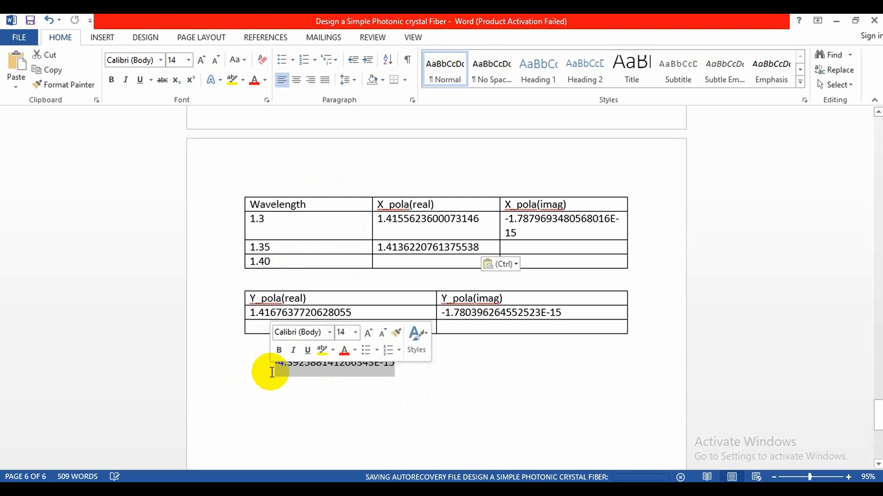
right_click(297, 367)
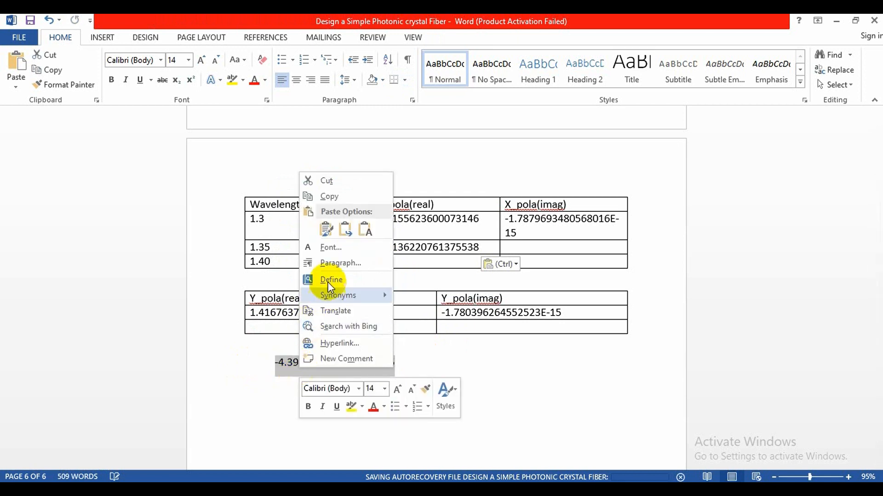
left_click(331, 182)
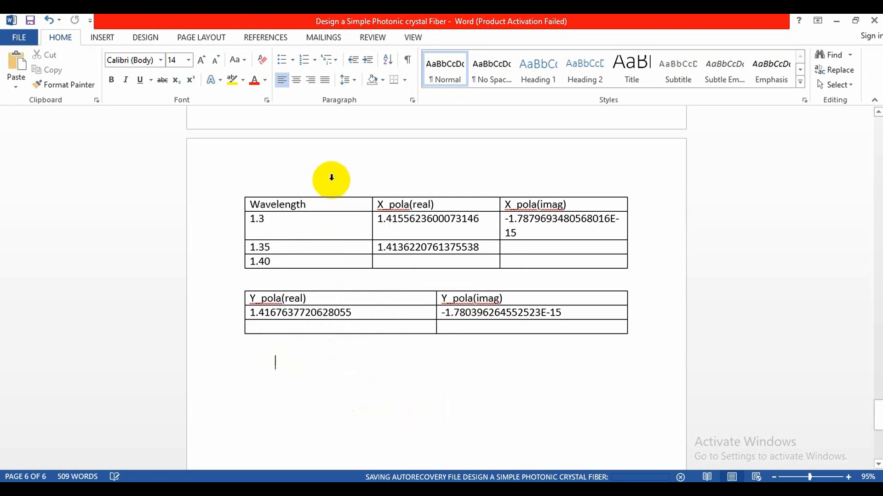
left_click(513, 248)
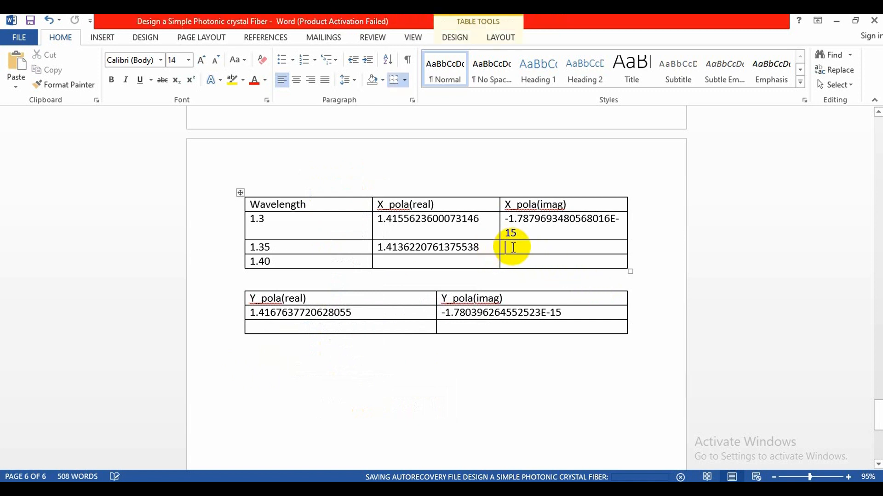
key("ctrl+v")
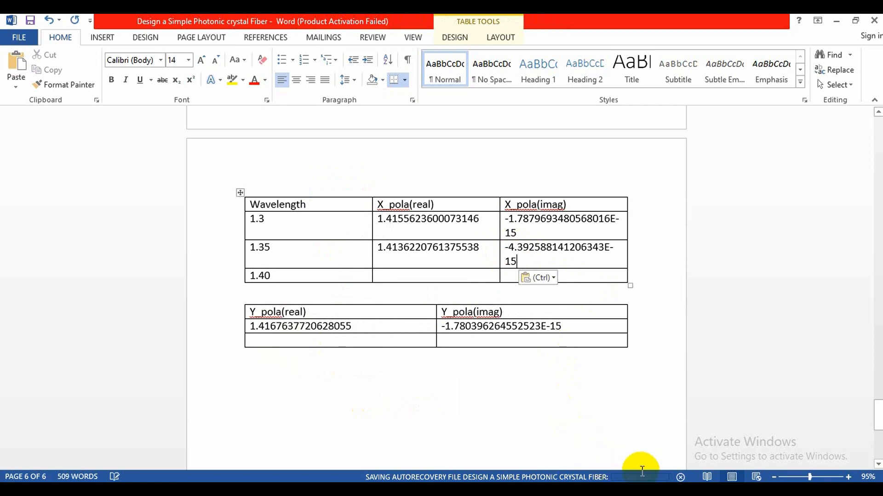
Step: Switch to COMSOL and clear the results table of evaluation x
left_click(655, 495)
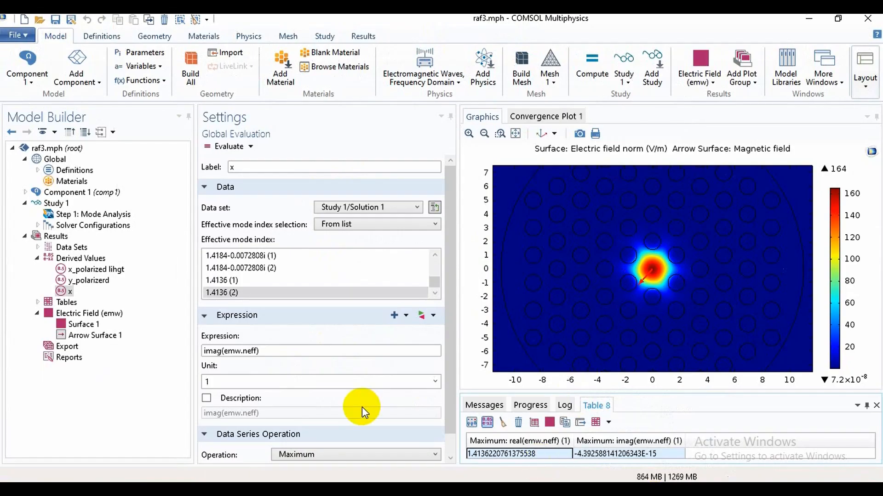
left_click(503, 424)
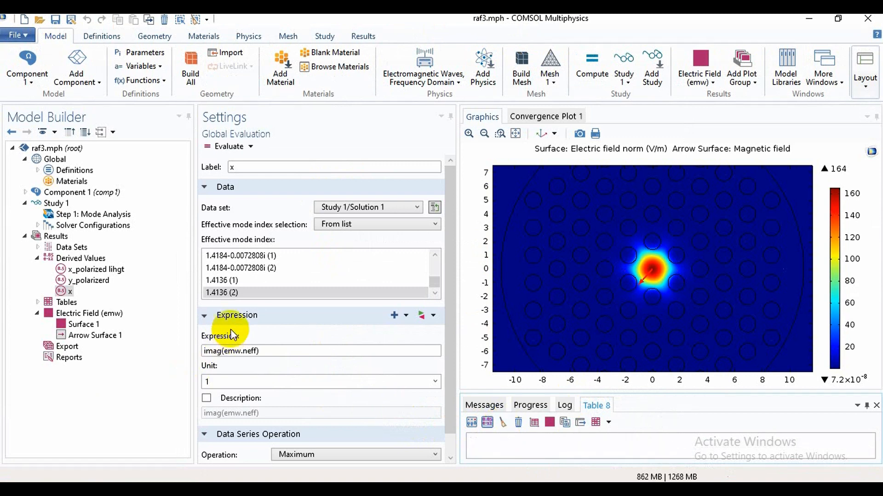
Step: Evaluate real(emw.neff) in evaluation x for the effective mode index 1.4136 (1)
left_click(234, 281)
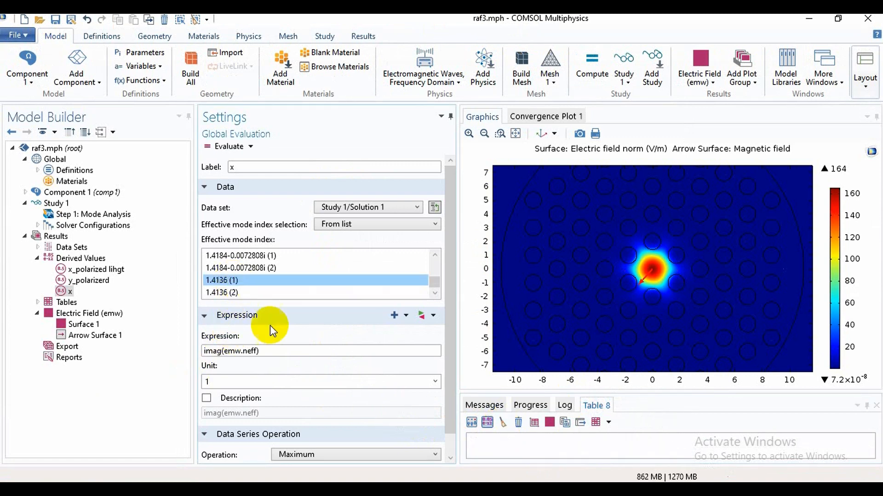
left_click(282, 353)
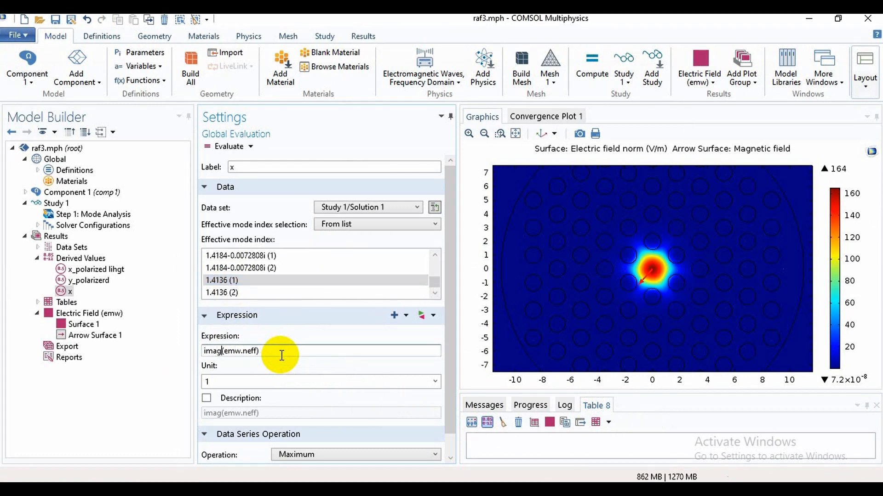
key("BackSpace")
key("BackSpace")
key("BackSpace")
key("BackSpace")
type("real")
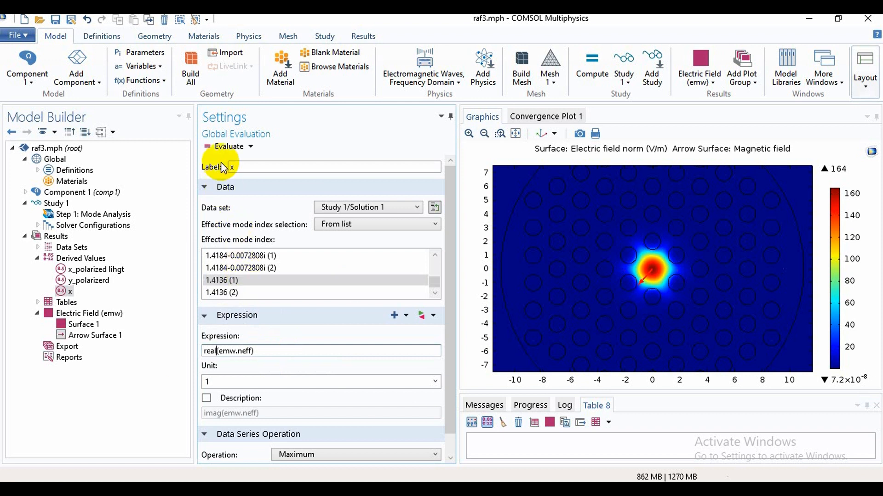
left_click(225, 146)
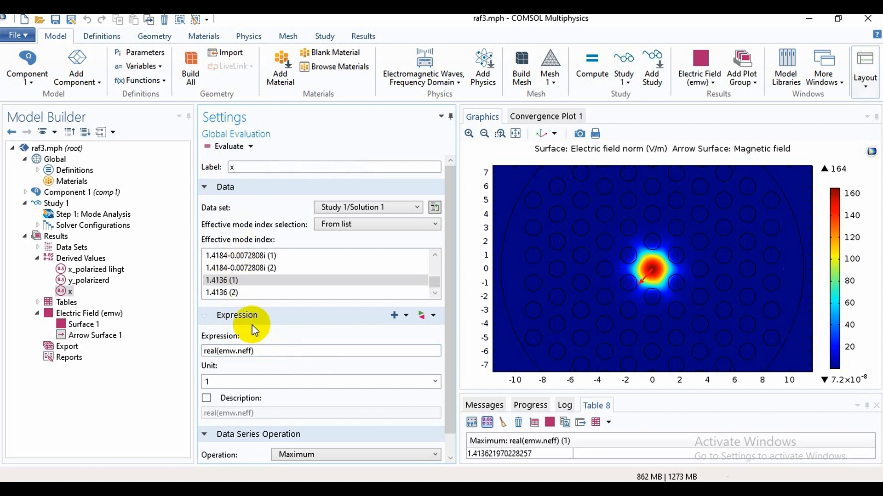
Step: Change the expression of evaluation x to imag(emw.neff) and evaluate it for the same mode
left_click(266, 351)
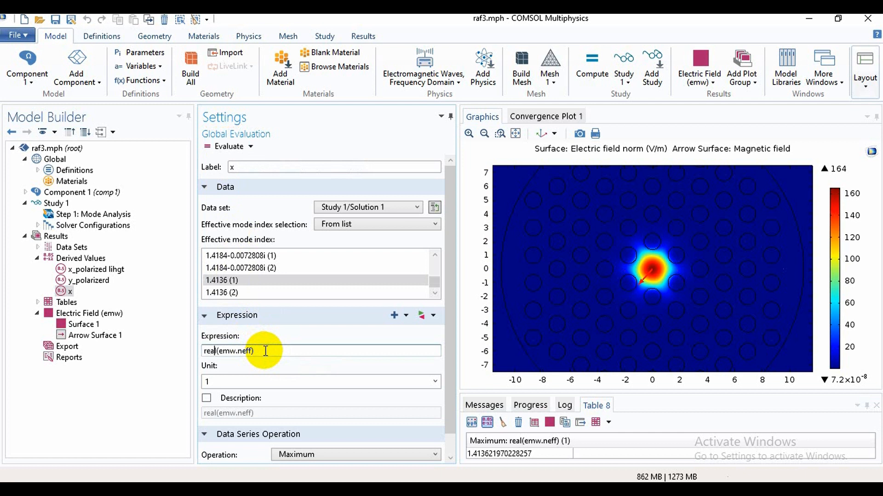
key("Home")
key("Delete")
key("Delete")
key("Delete")
key("Delete")
type("imag")
left_click(233, 146)
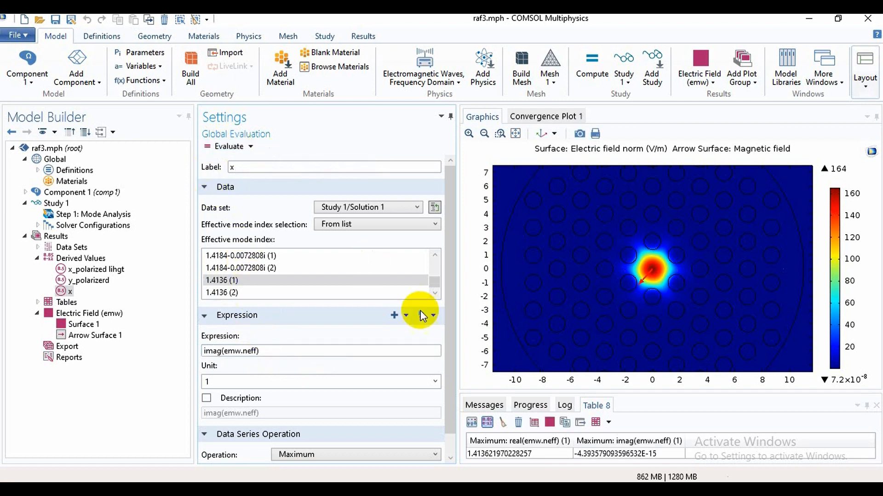
Step: Copy the entire evaluation results table and paste it as plain text under the Y_pola table in Word
right_click(547, 455)
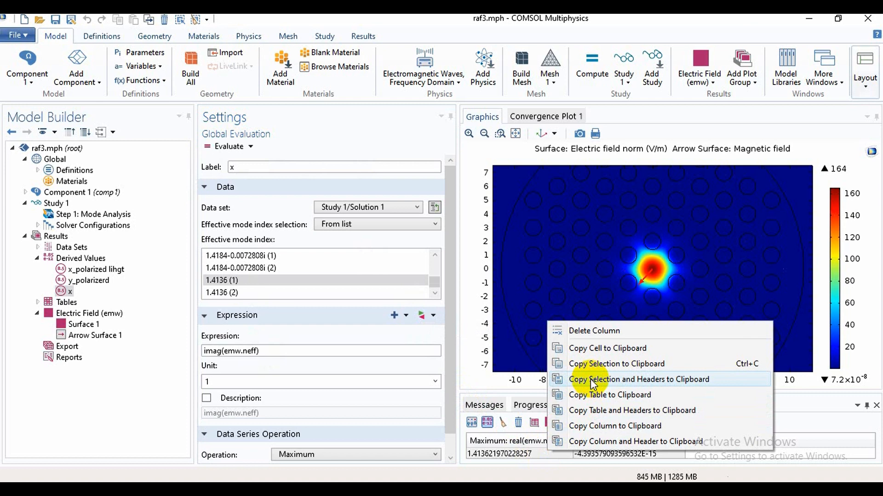
left_click(593, 396)
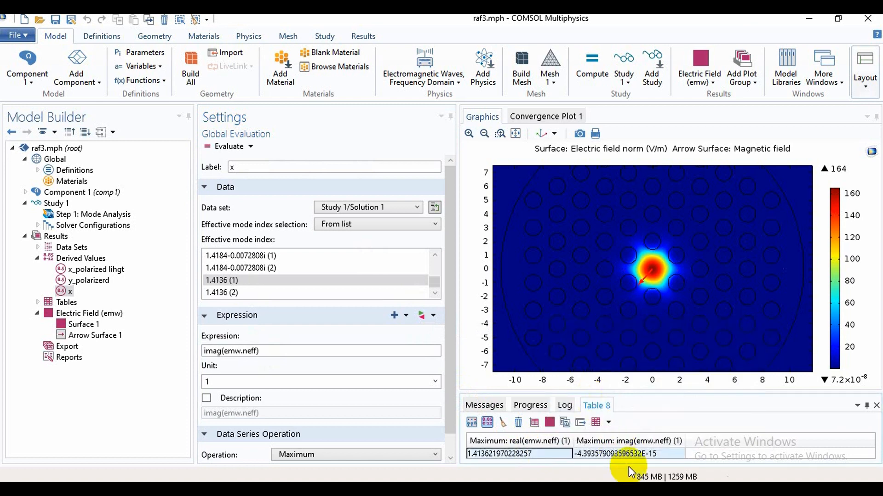
left_click(328, 490)
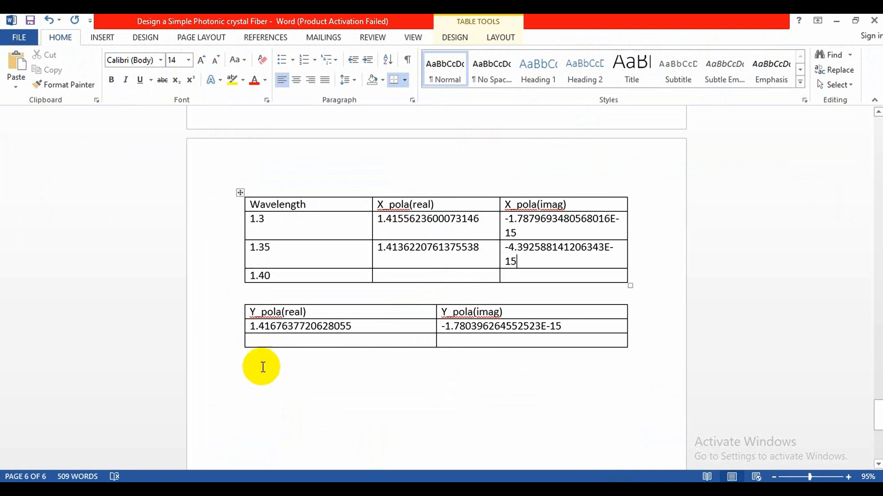
right_click(254, 399)
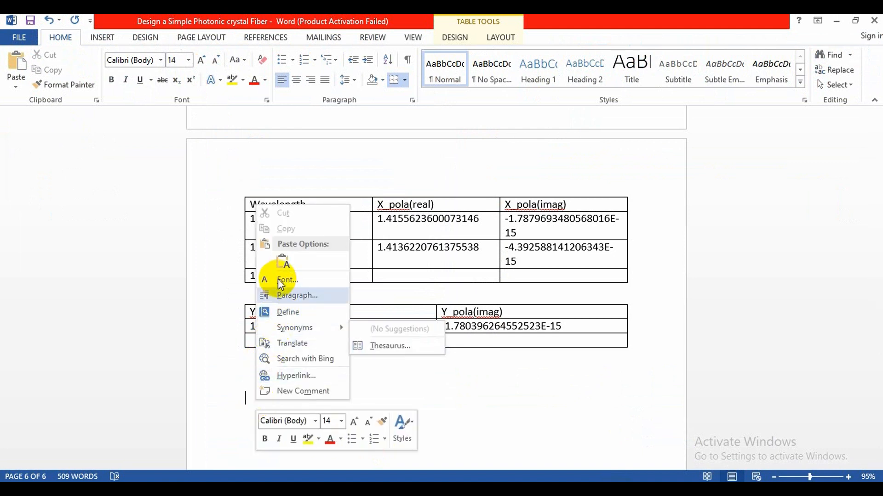
left_click(283, 263)
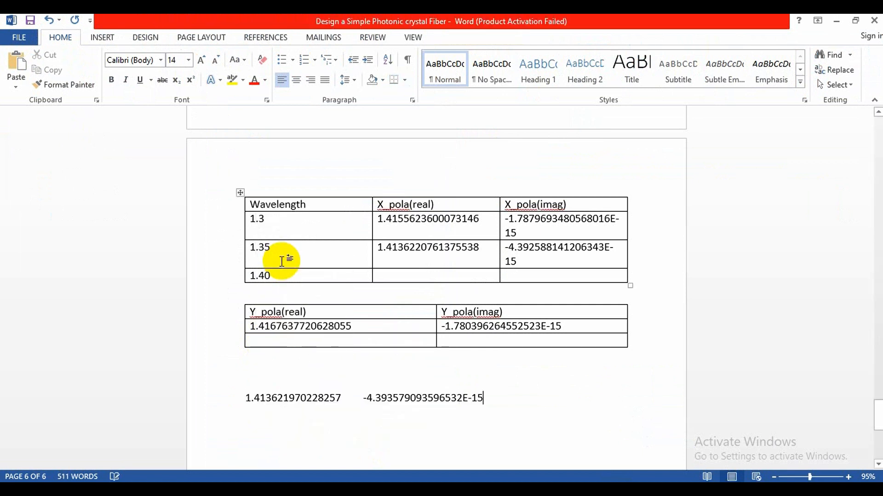
Step: Move the pasted real index 1.413621970228257 into the empty Y_pola(real) cell of the second data row
left_click(345, 398)
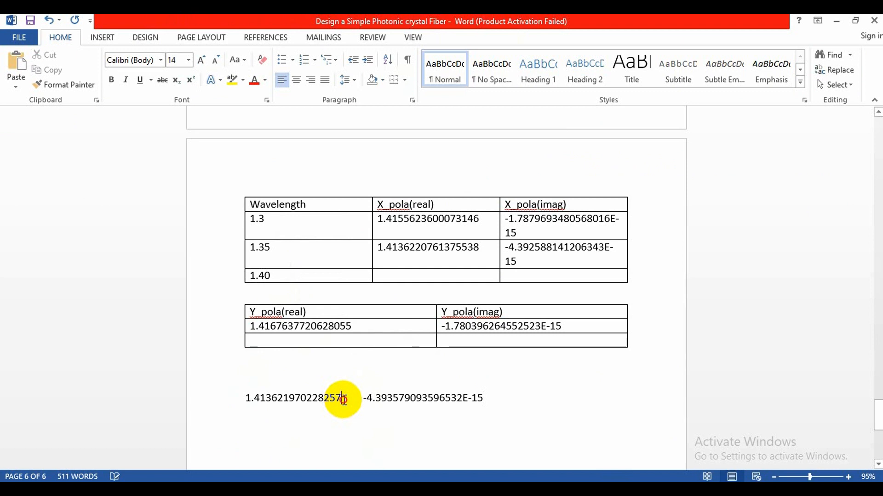
left_click_drag(344, 399, 239, 400)
right_click(263, 399)
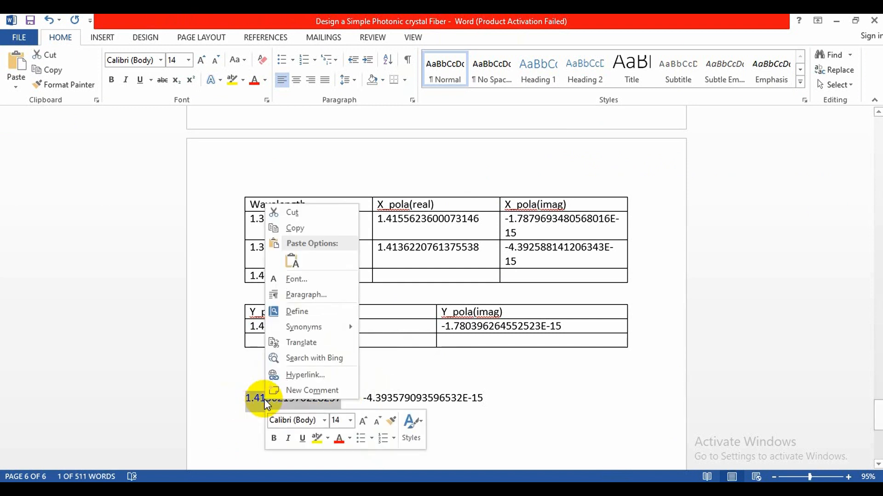
left_click(325, 212)
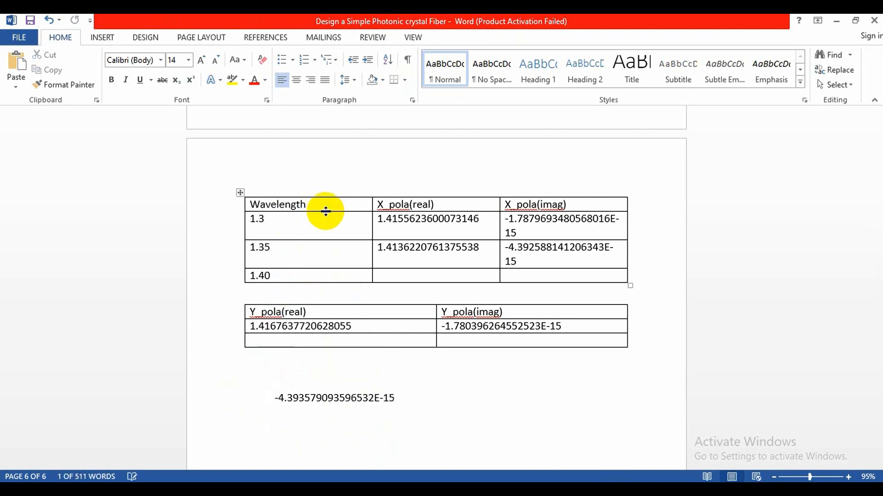
left_click(266, 341)
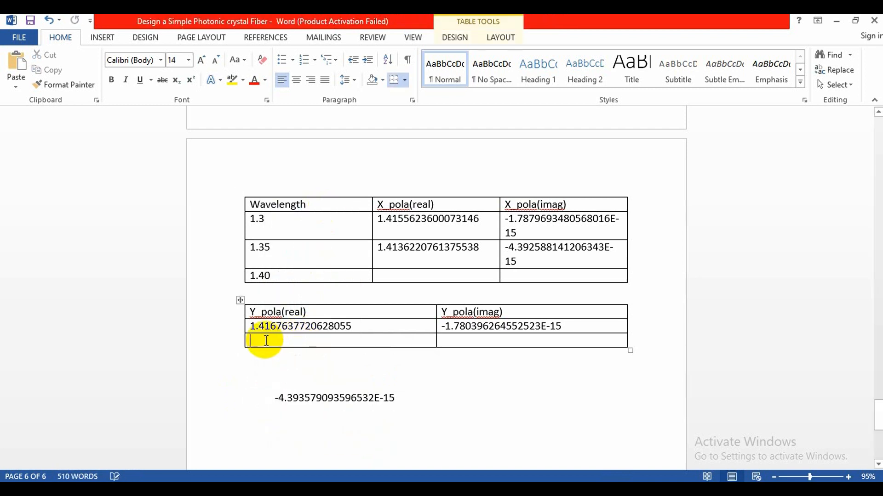
key("ctrl+v")
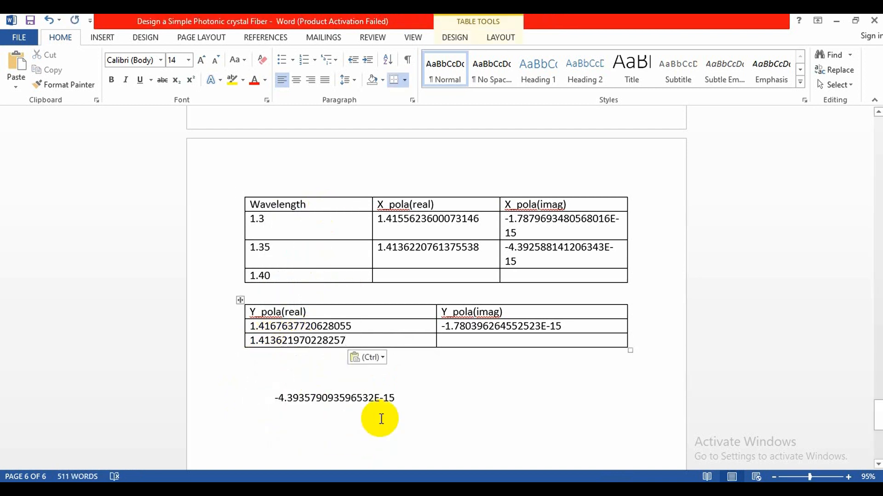
Step: Move the pasted imaginary index -4.393579093596532E-15 into the empty Y_pola(imag) cell of the second data row
left_click(399, 399)
left_click_drag(401, 399, 303, 399)
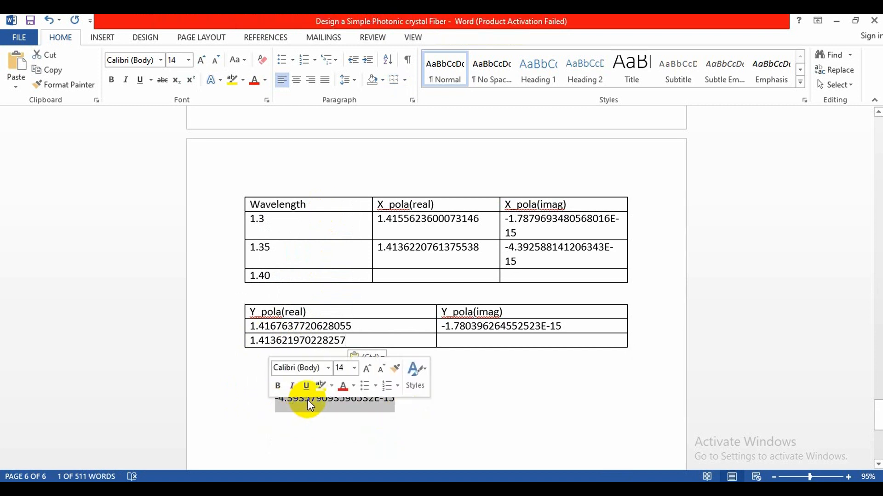
right_click(308, 400)
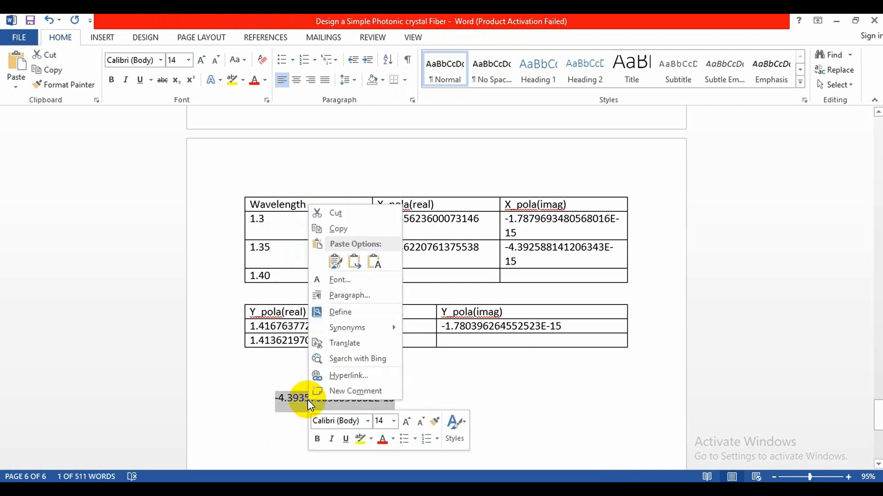
left_click(351, 216)
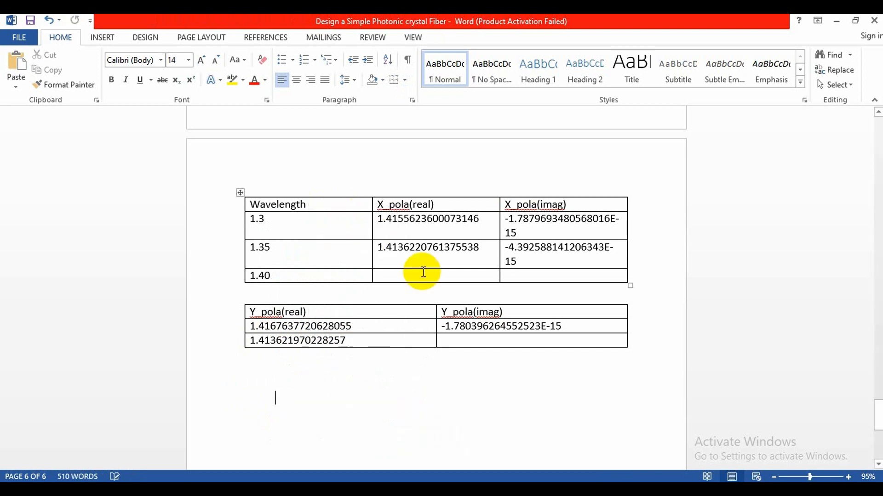
left_click(447, 339)
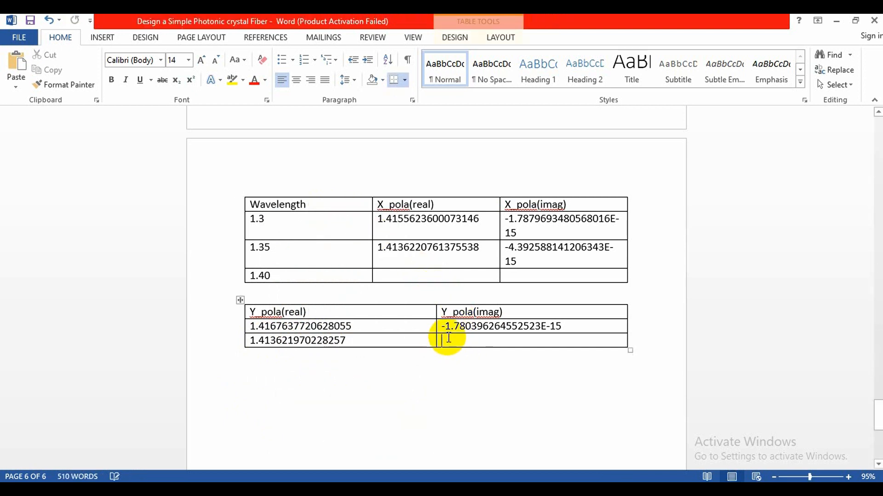
key("ctrl+v")
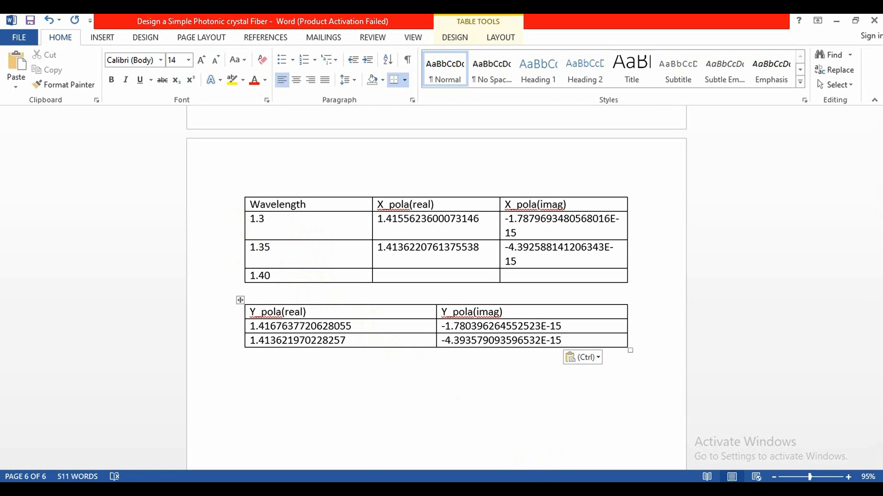
Step: Open Excel 2013 with a new blank workbook and dismiss the Office Activation Wizard
left_click(387, 491)
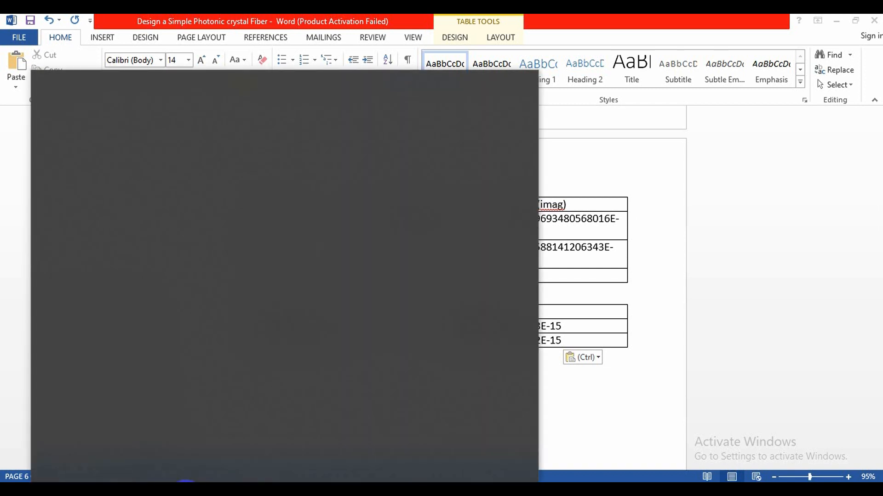
type("excel")
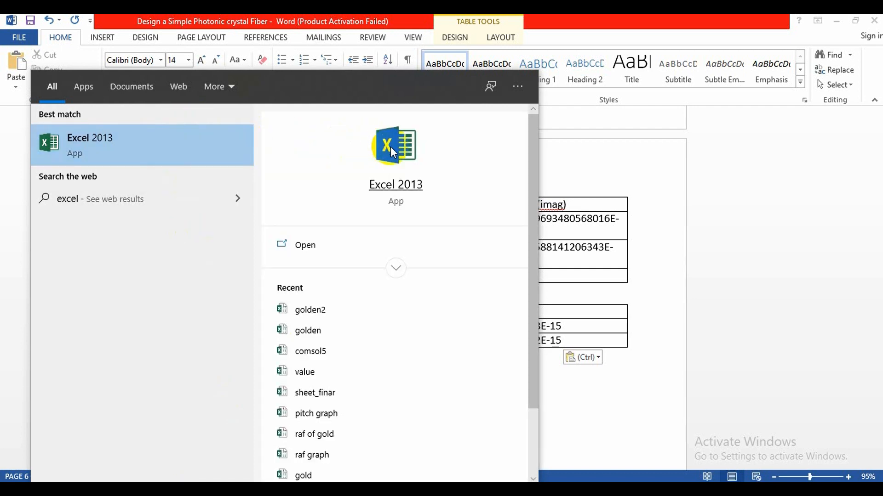
left_click(394, 147)
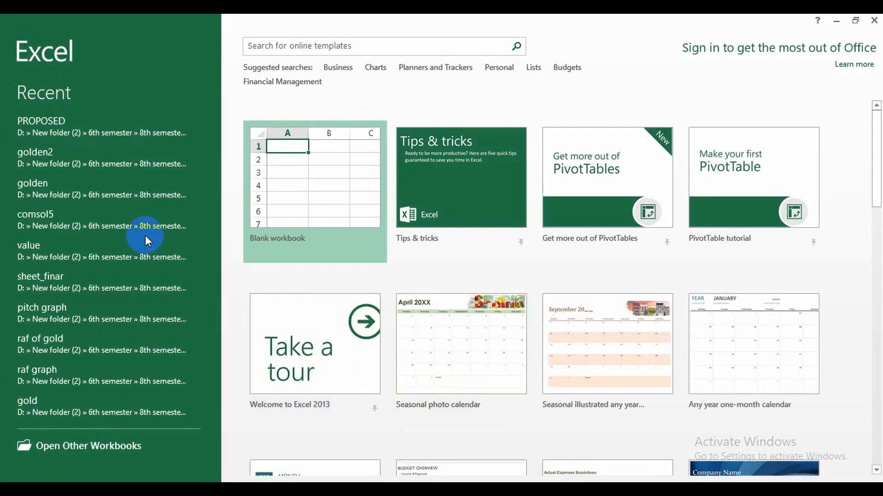
left_click(294, 197)
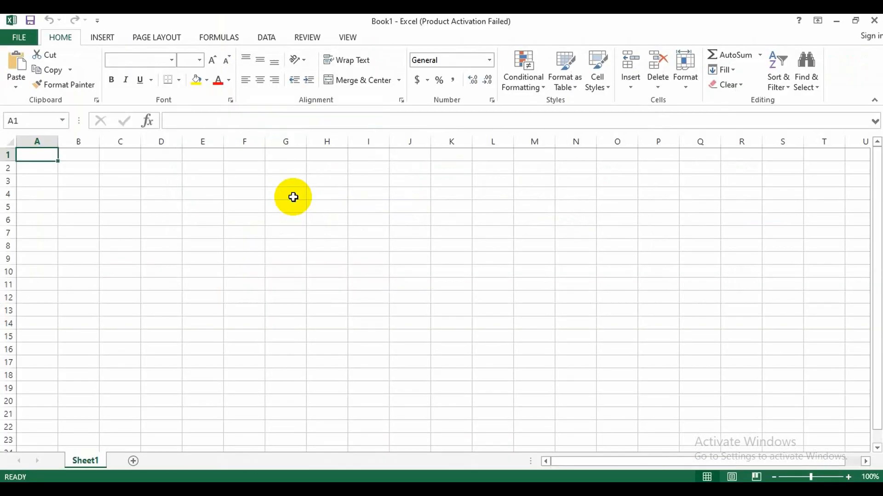
left_click(293, 198)
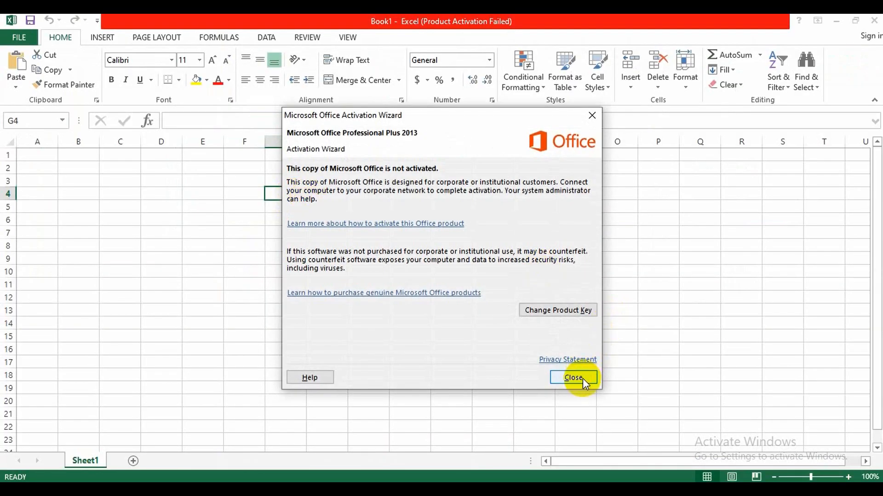
left_click(583, 379)
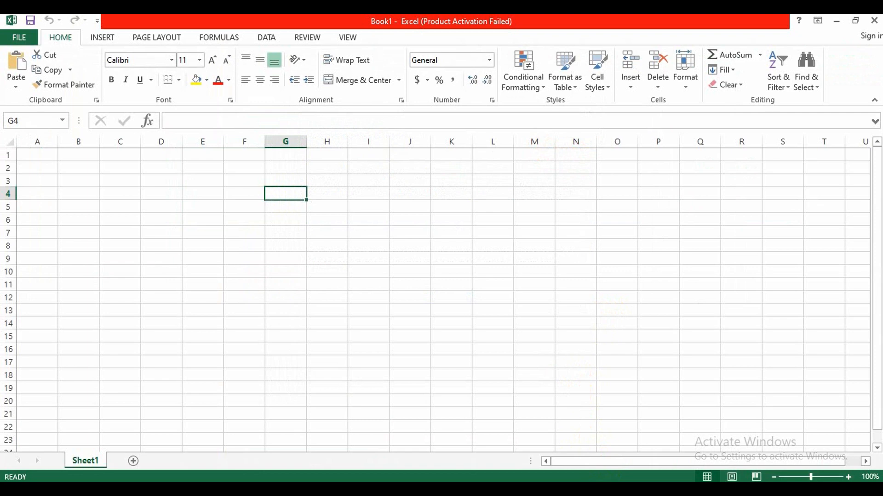
Step: Switch back to Word and copy the whole Wavelength column of the upper table, including its header
left_click(618, 490)
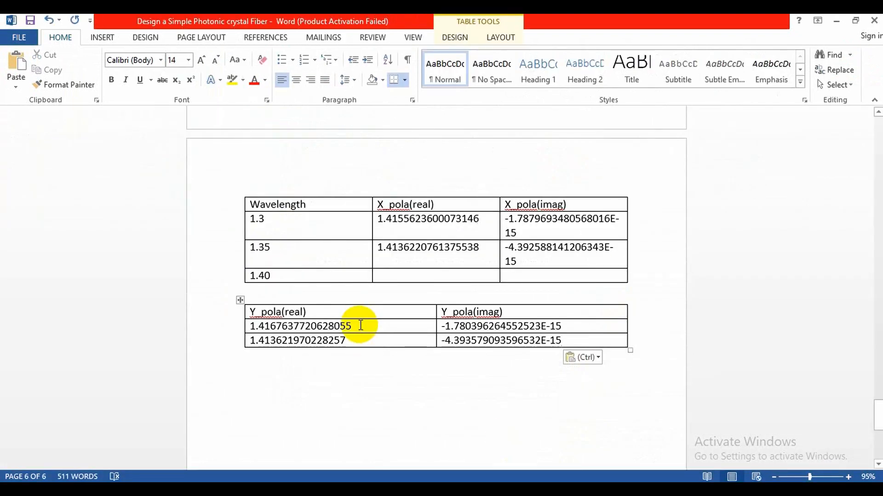
left_click(334, 278)
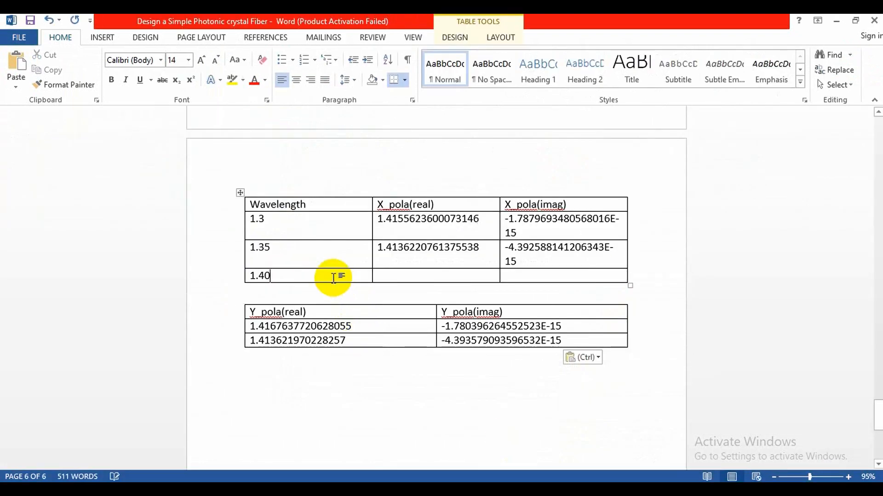
left_click_drag(305, 246, 289, 204)
right_click(291, 215)
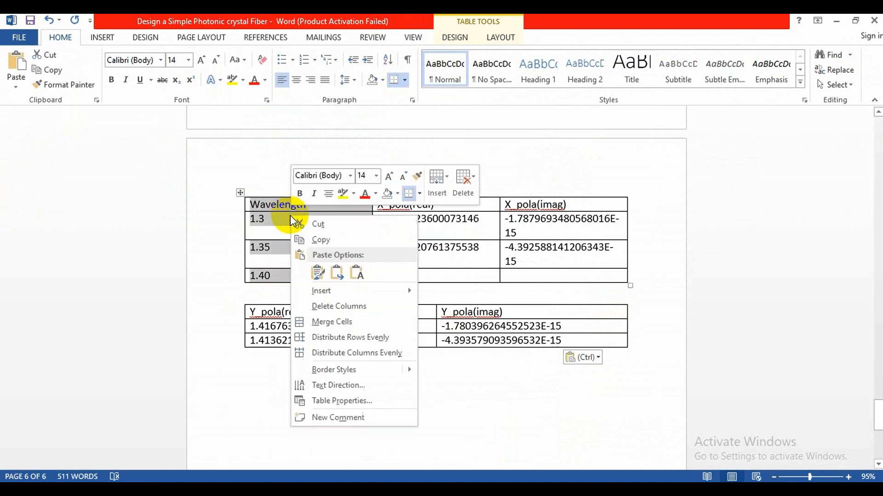
left_click(317, 240)
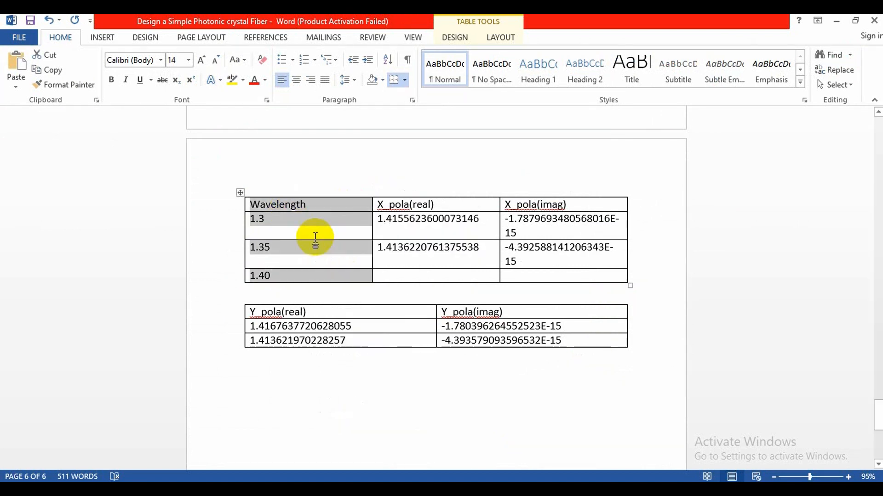
Step: Switch to the blank Excel workbook, paste the copied Wavelength column at cell A1 keeping source formatting, and widen column A
left_click(678, 480)
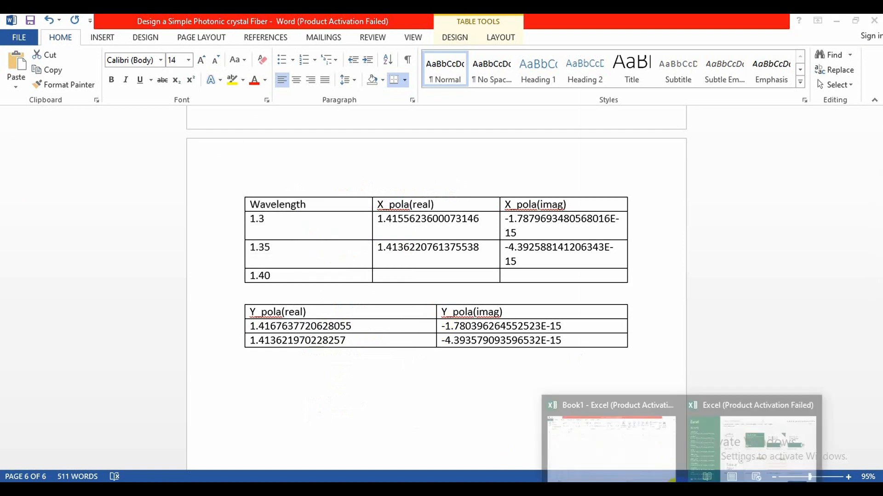
left_click(644, 448)
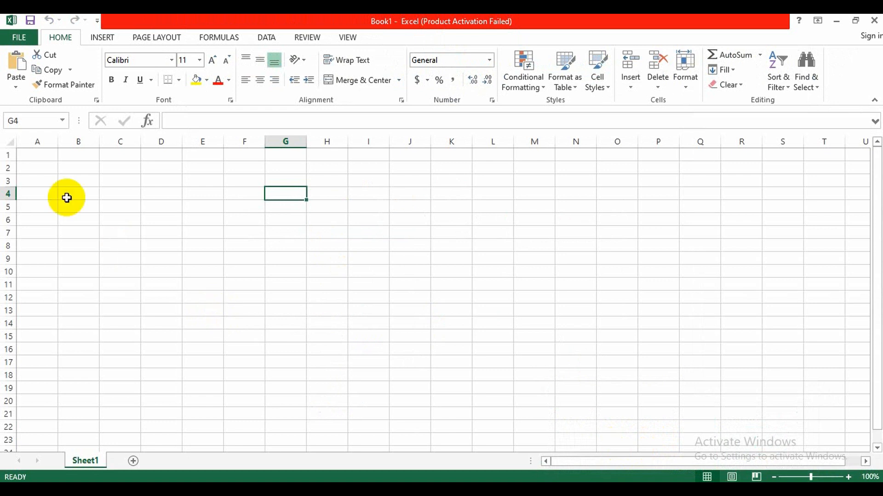
left_click(43, 156)
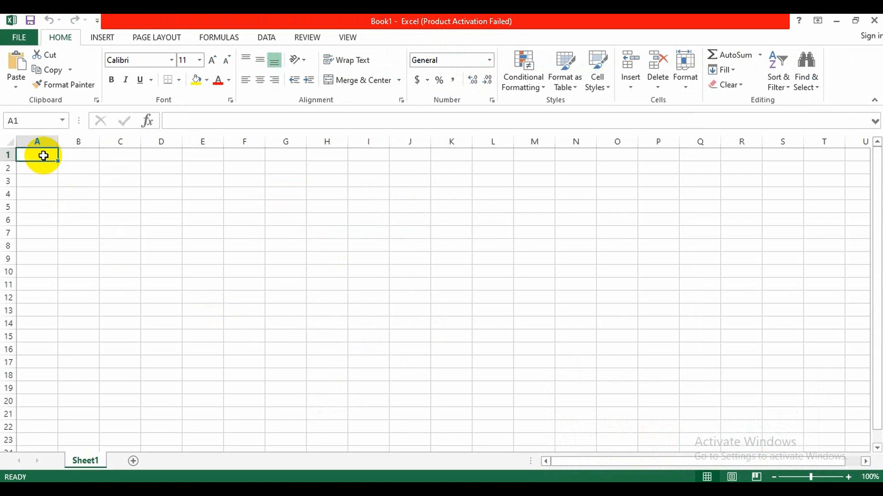
right_click(43, 157)
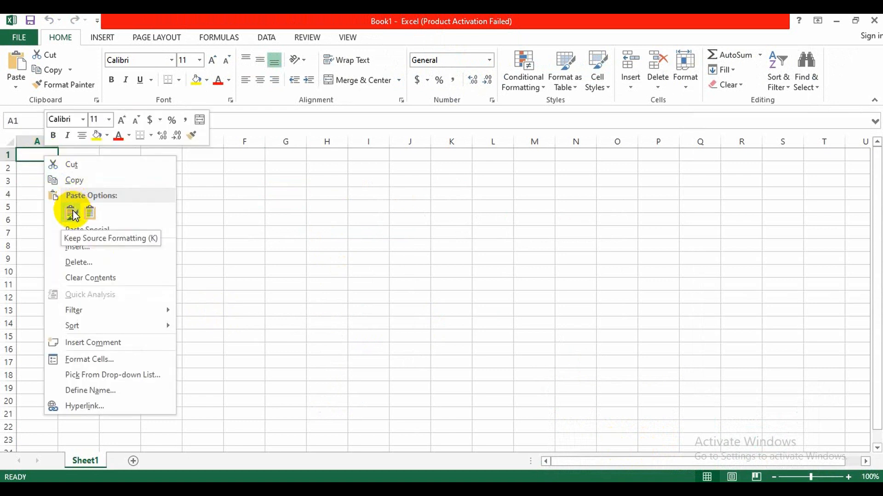
left_click(71, 213)
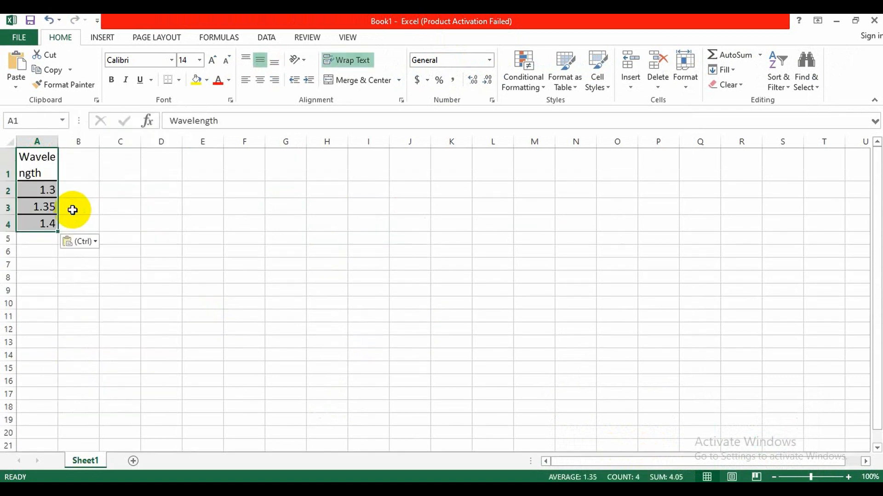
left_click_drag(58, 141, 67, 147)
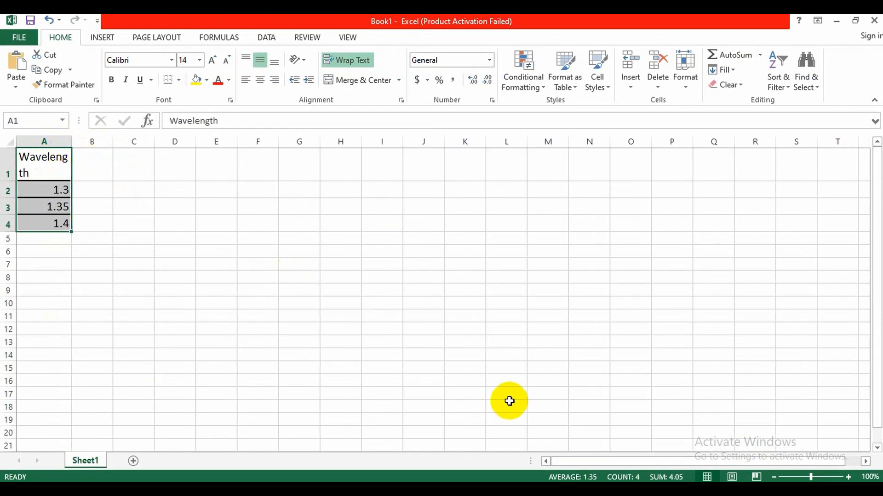
Step: Switch back to Word and copy the whole X_pola(real) column of the upper table, including its header
mouse_move(646, 482)
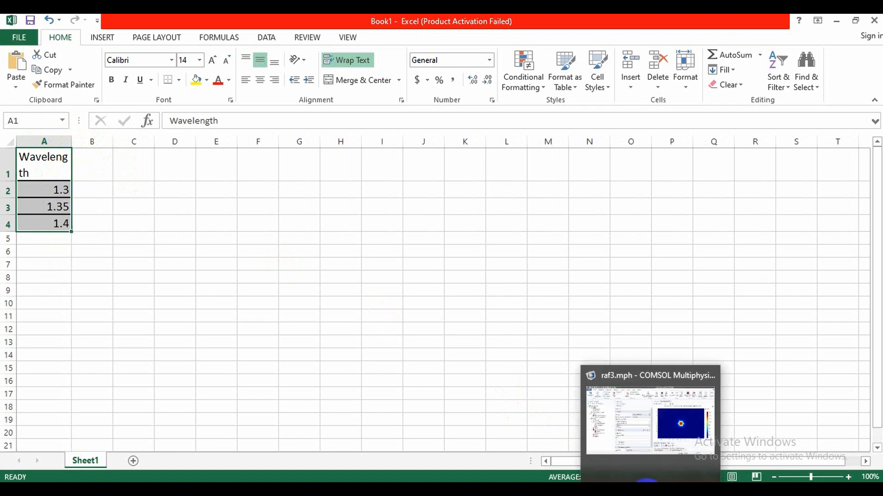
left_click(617, 490)
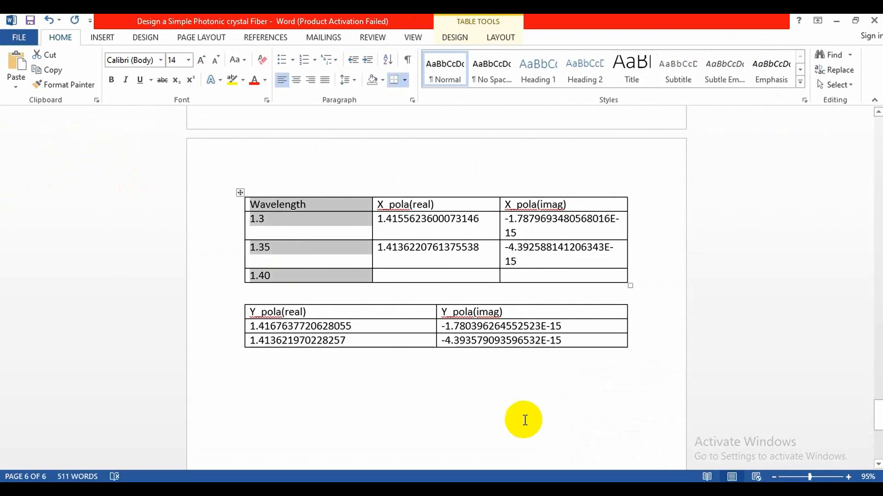
left_click(491, 276)
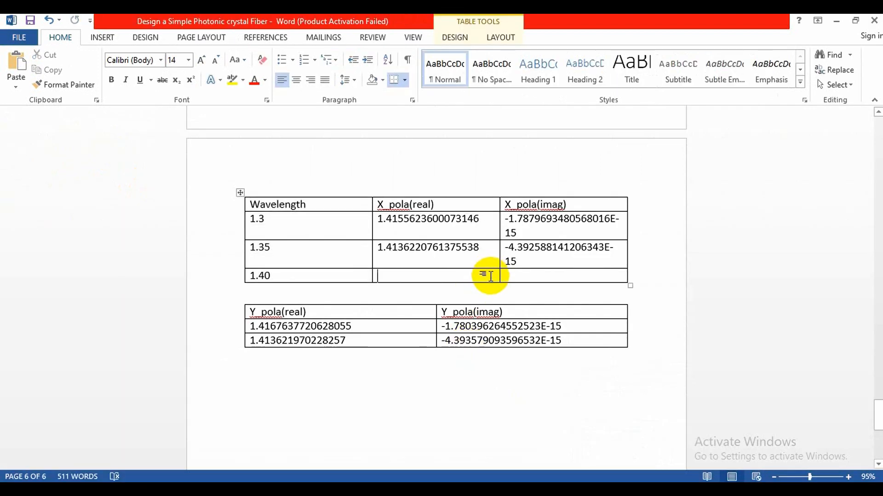
mouse_move(491, 276)
left_mouse_down()
mouse_move(459, 213)
mouse_move(413, 206)
left_mouse_up()
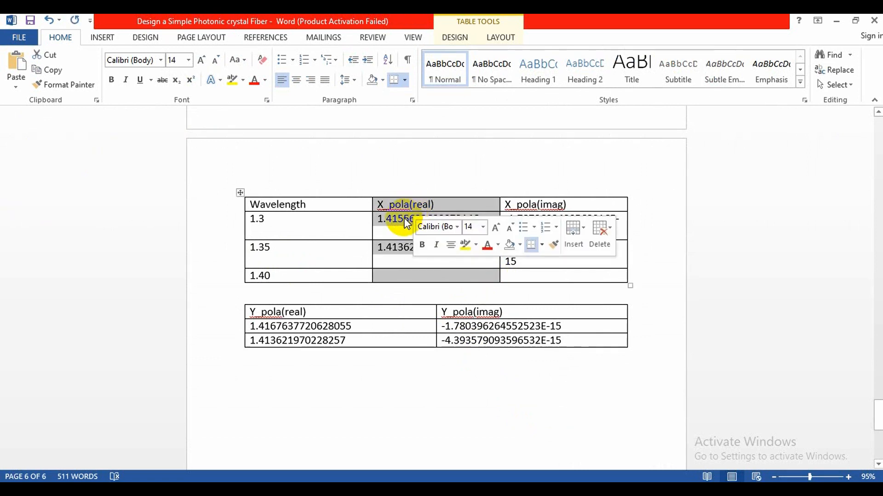
right_click(407, 224)
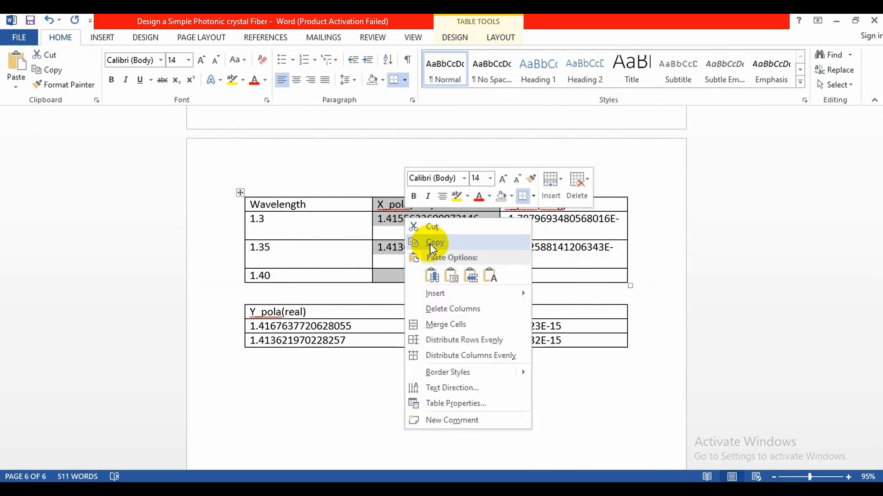
left_click(429, 243)
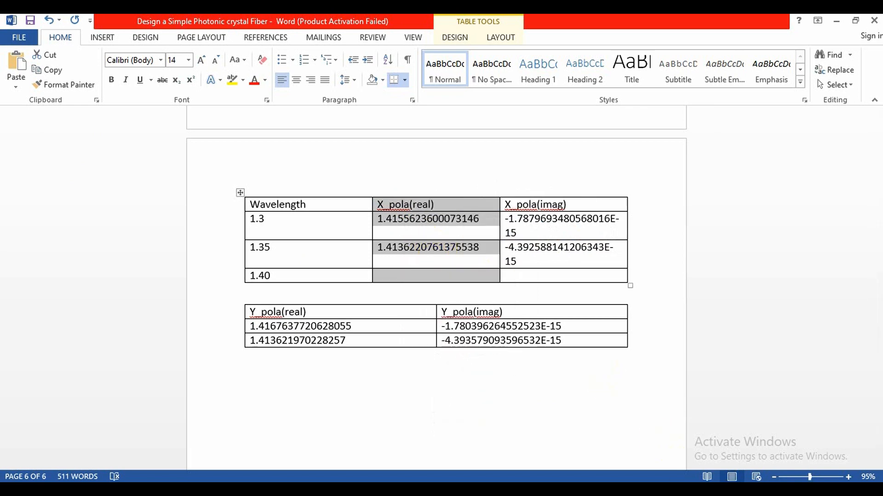
Step: Switch to Excel, paste the X_pola(real) column at cell B1 keeping source formatting, and widen columns B and C
left_click(681, 490)
left_click(647, 453)
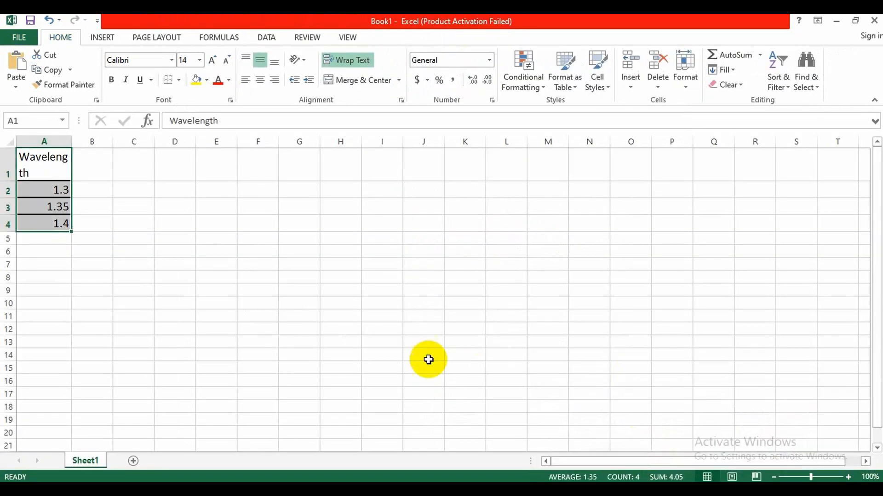
left_click(95, 169)
right_click(96, 168)
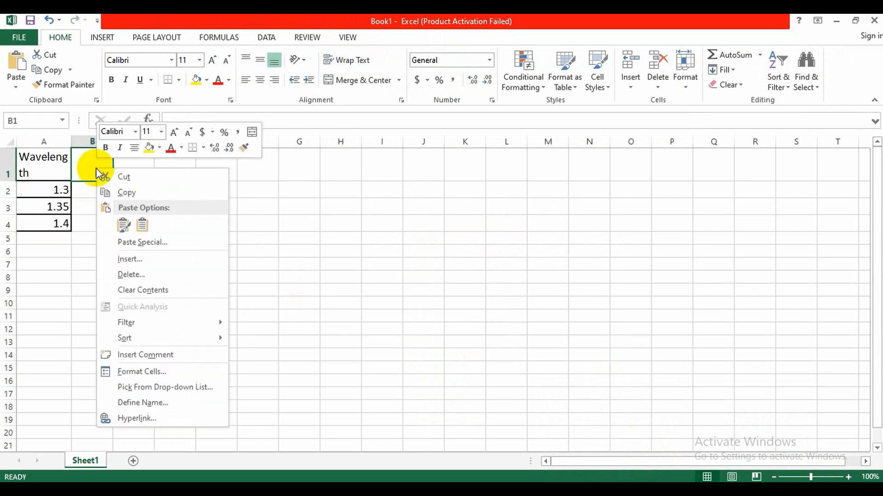
left_click(122, 226)
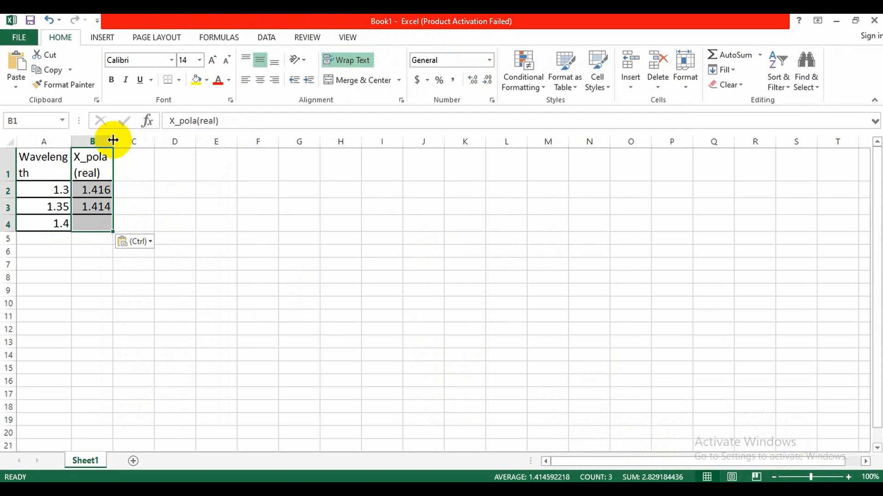
left_click_drag(113, 141, 206, 141)
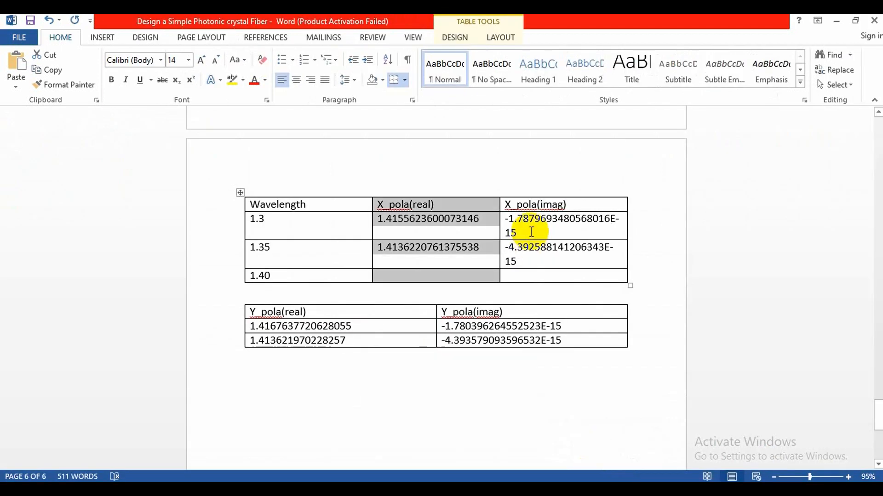
left_click(576, 275)
left_click_drag(576, 275, 540, 225)
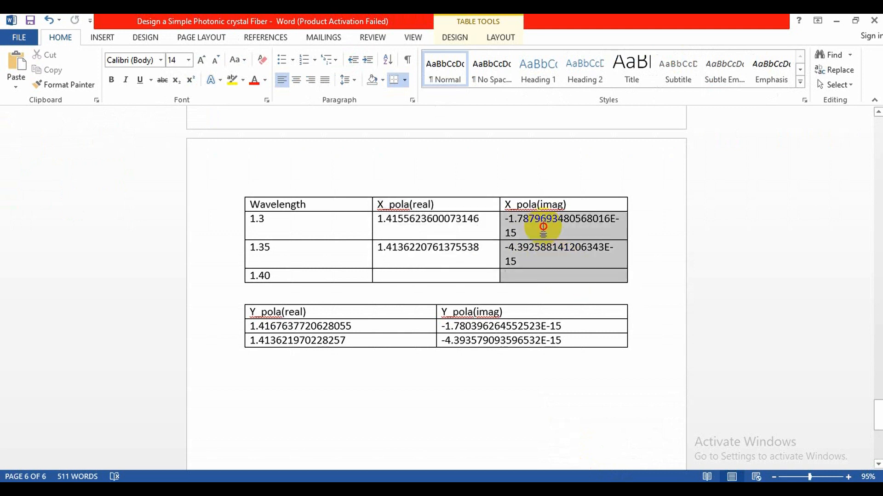
right_click(540, 225)
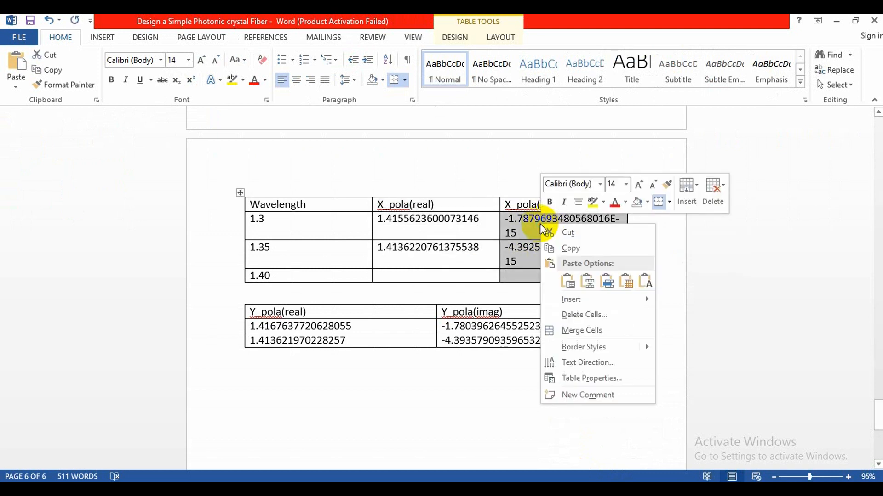
left_click(565, 249)
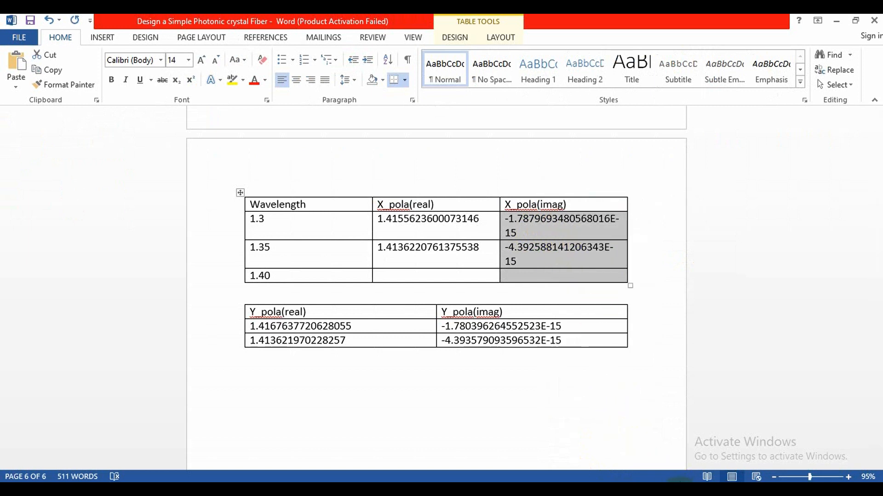
left_click(630, 458)
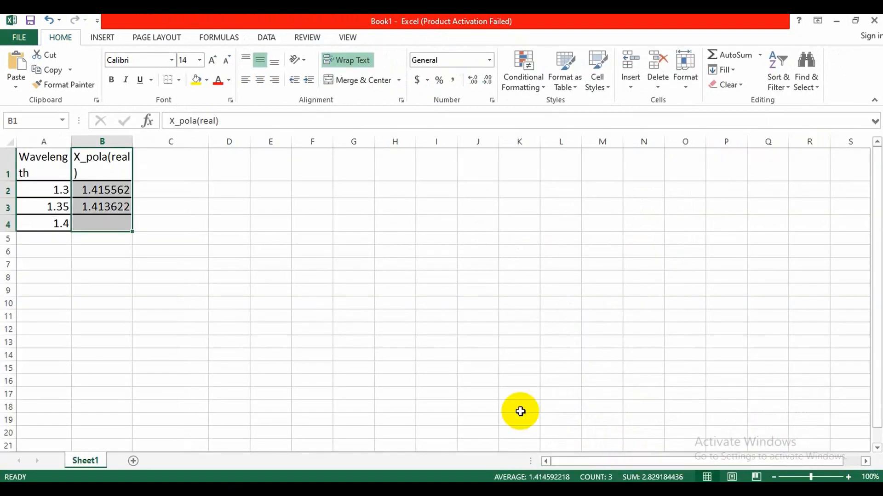
left_click(191, 166)
right_click(191, 165)
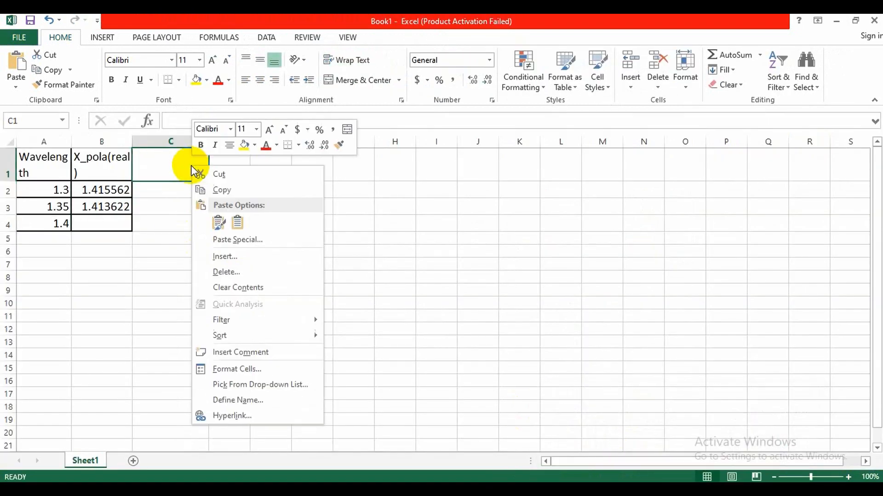
left_click(218, 222)
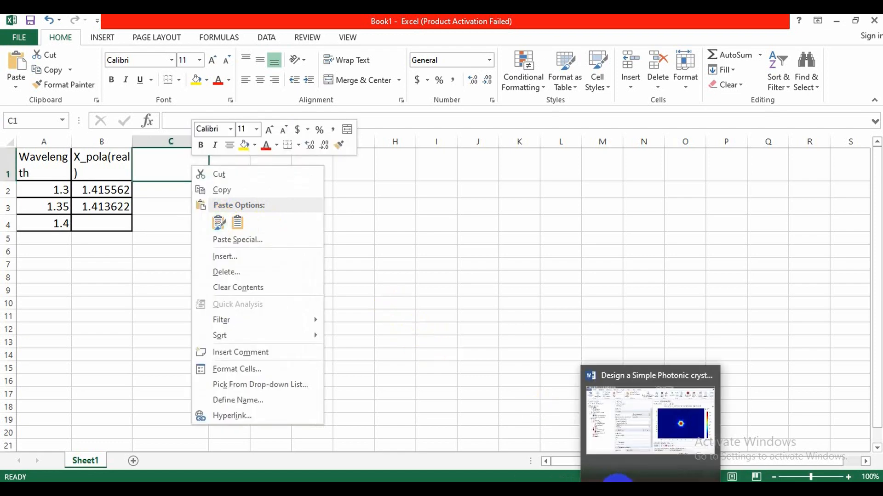
Step: Return to Word and copy the whole X_pola(imag) column of the upper table, including its header
left_click(618, 482)
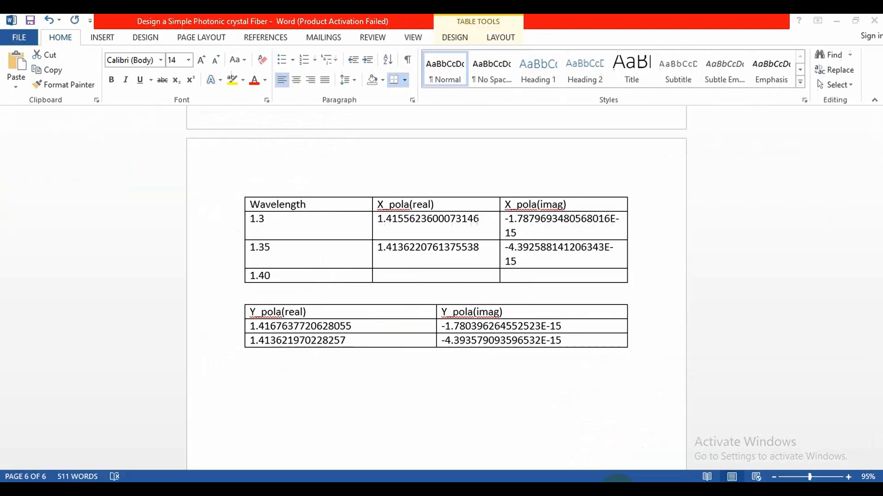
left_click(573, 274)
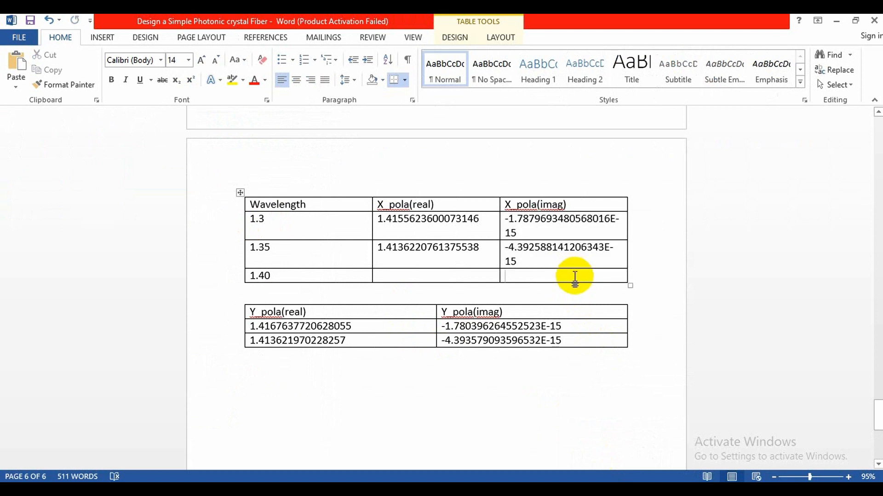
left_click_drag(574, 275, 544, 205)
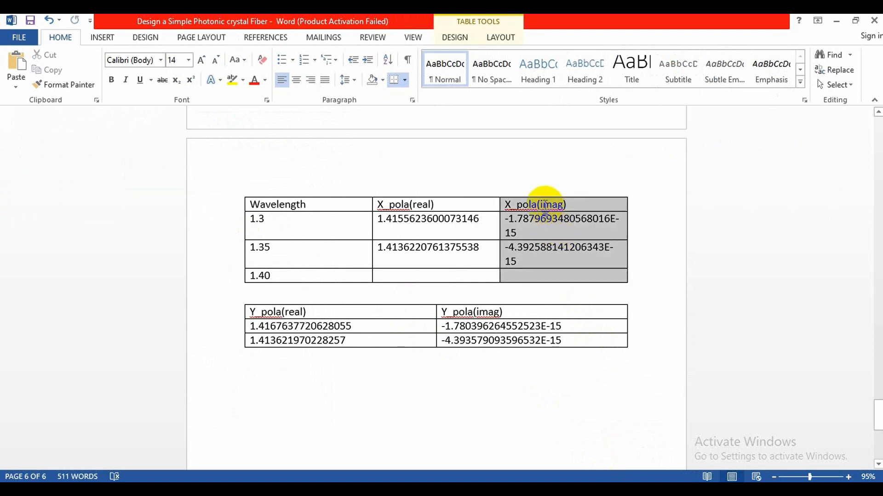
right_click(546, 205)
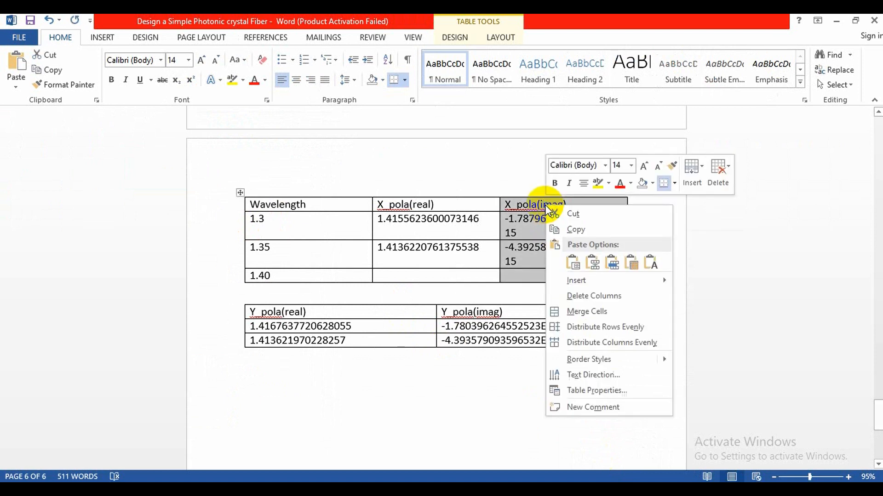
left_click(561, 231)
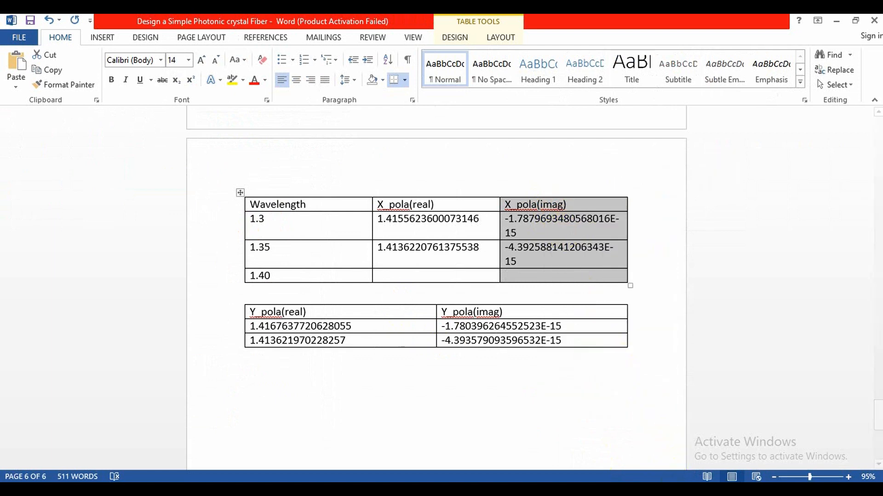
Step: Switch to Excel and paste the X_pola(imag) column at cell C1, keeping source formatting
left_click(654, 463)
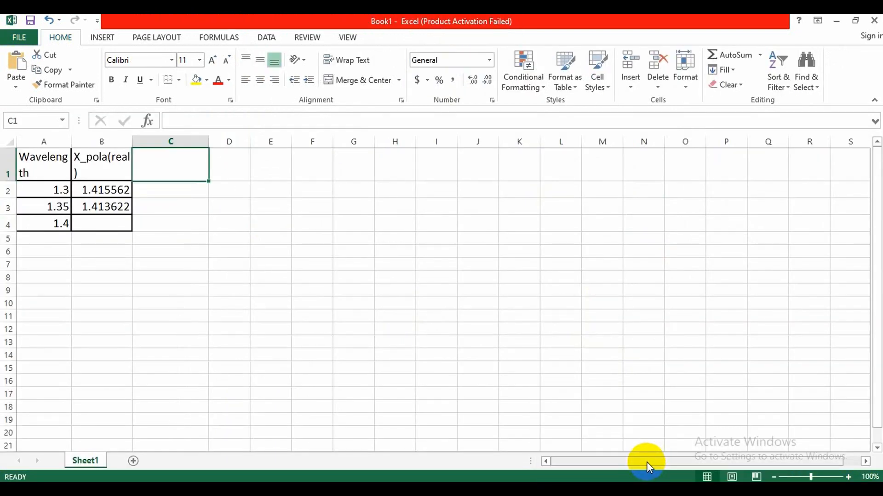
right_click(178, 170)
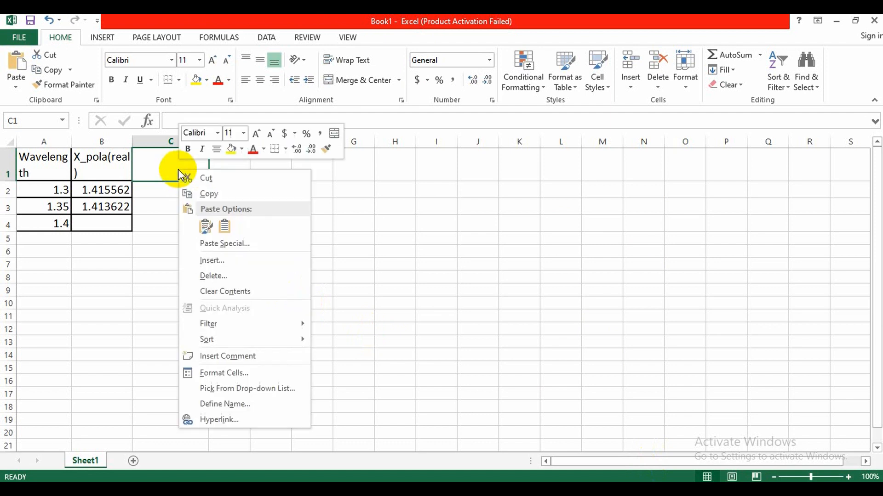
left_click(206, 227)
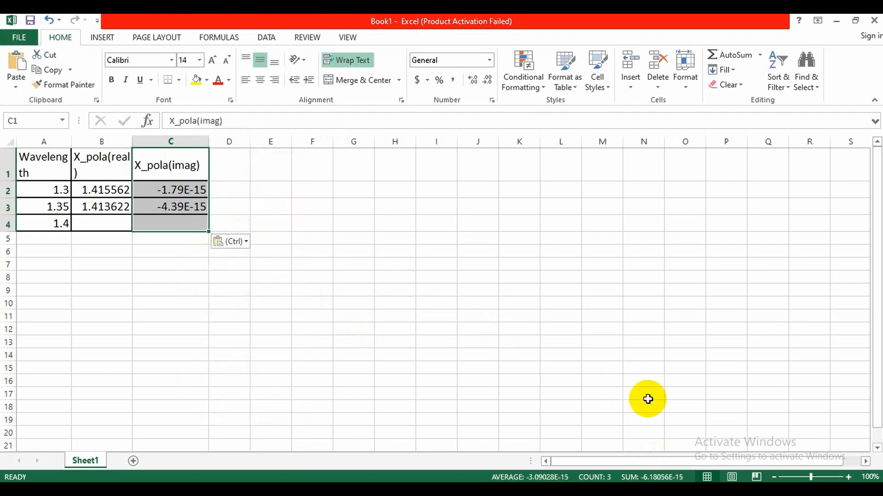
Step: Switch back to Word and copy the whole Y_pola(real) column of the lower table, including its header
left_click(621, 493)
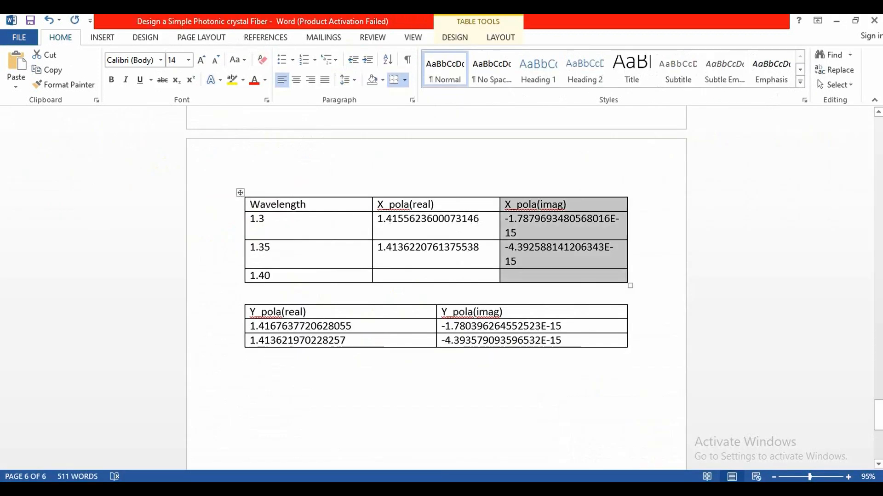
left_click(369, 344)
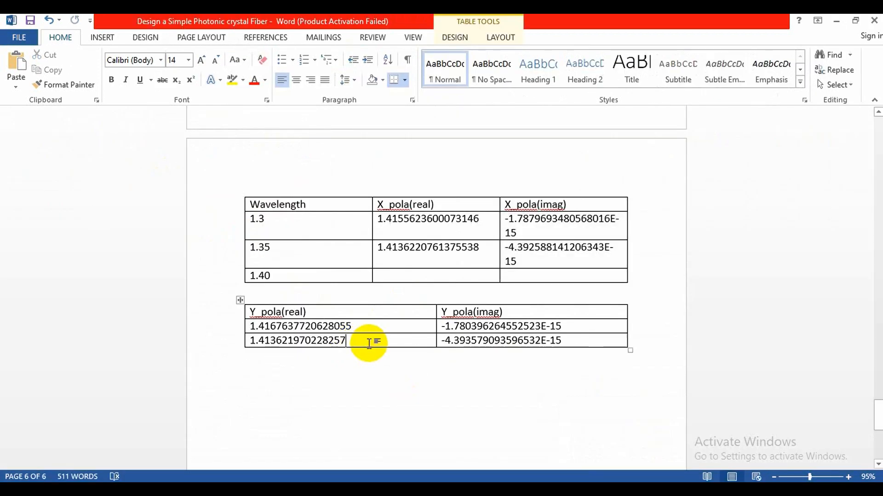
left_click(251, 313)
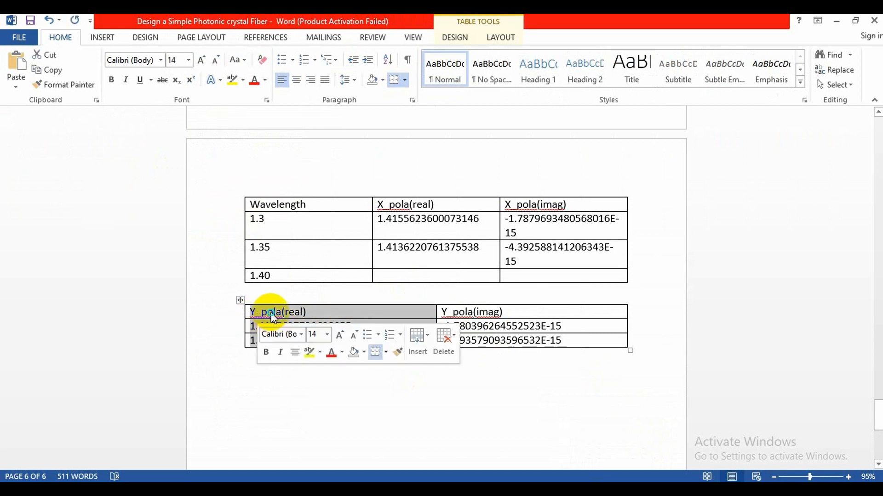
right_click(273, 316)
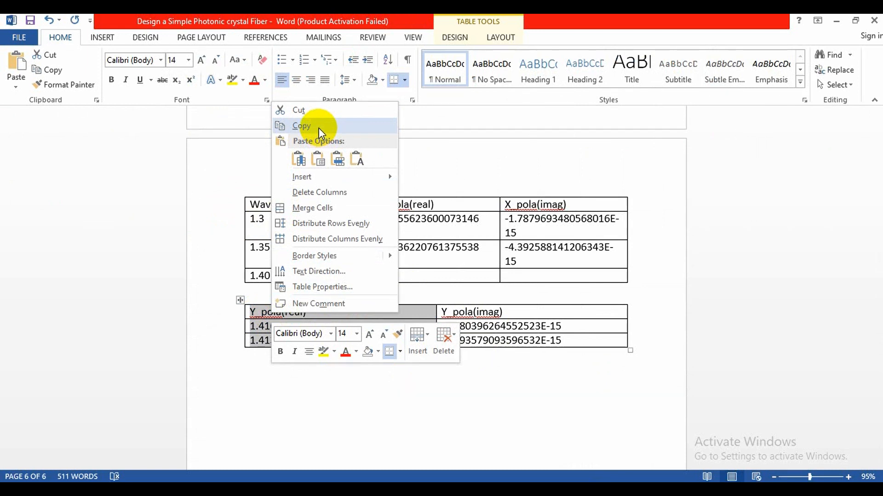
left_click(319, 128)
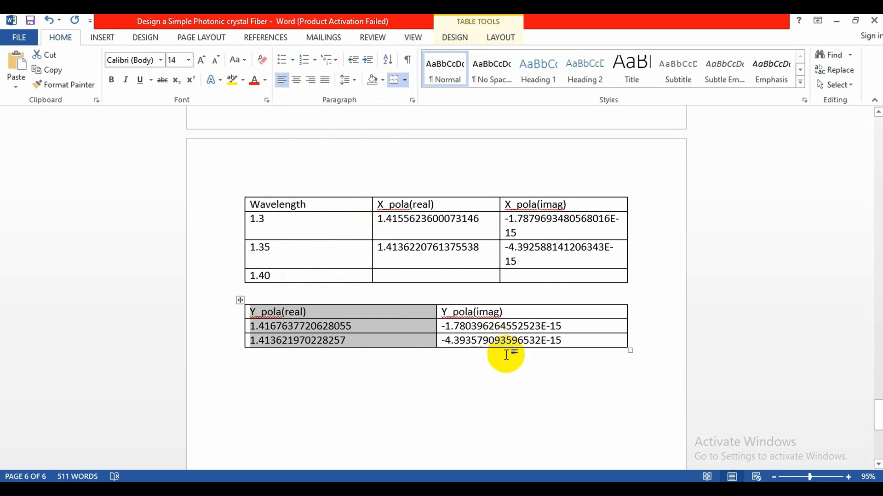
Step: Switch to Excel and paste the Y_pola(real) column at cell D1, keeping source formatting
mouse_move(681, 490)
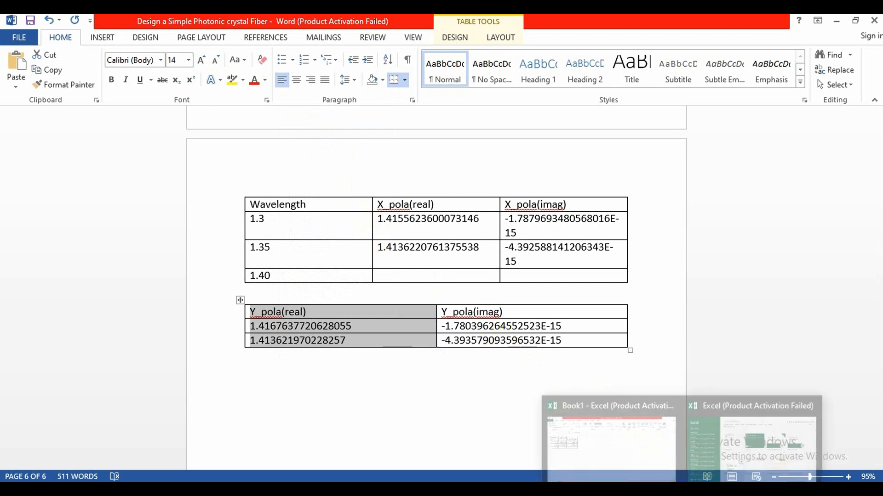
left_click(663, 453)
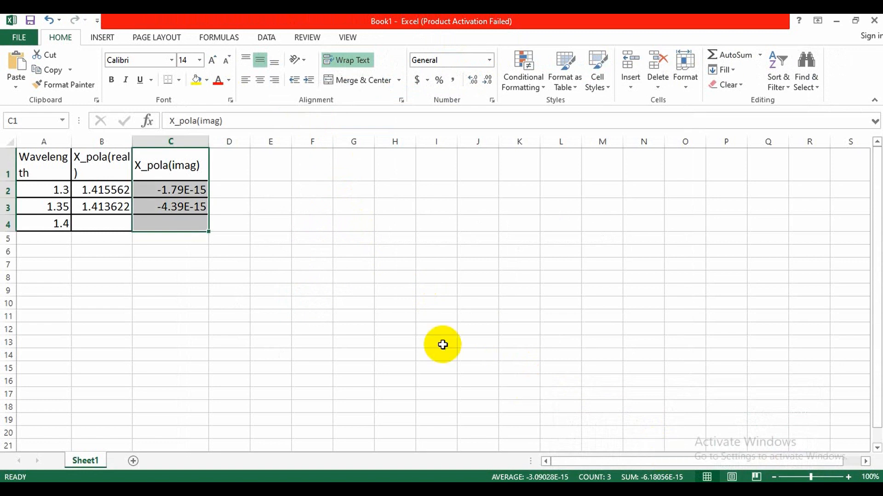
left_click(228, 165)
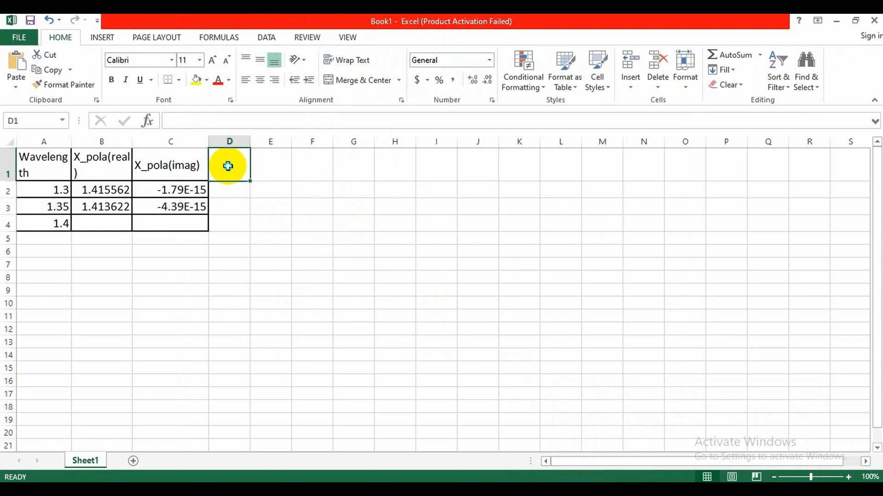
right_click(228, 166)
left_click(253, 224)
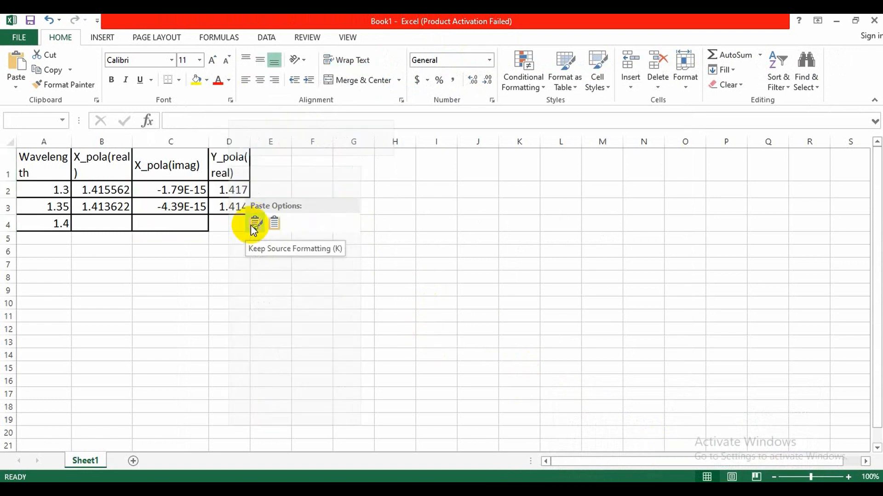
left_click(250, 224)
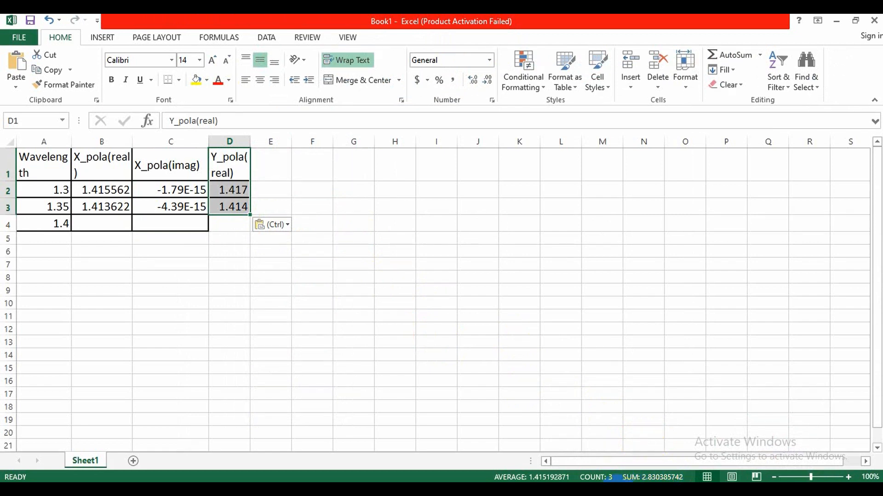
Step: Return to Word and copy the whole Y_pola(imag) column of the lower table, including its header
mouse_move(616, 489)
left_click(619, 453)
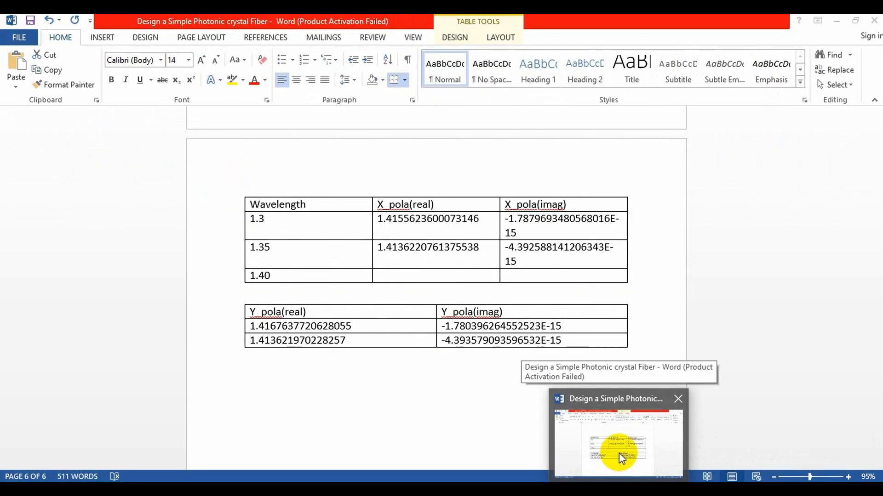
left_click(588, 343)
left_click_drag(588, 343, 445, 315)
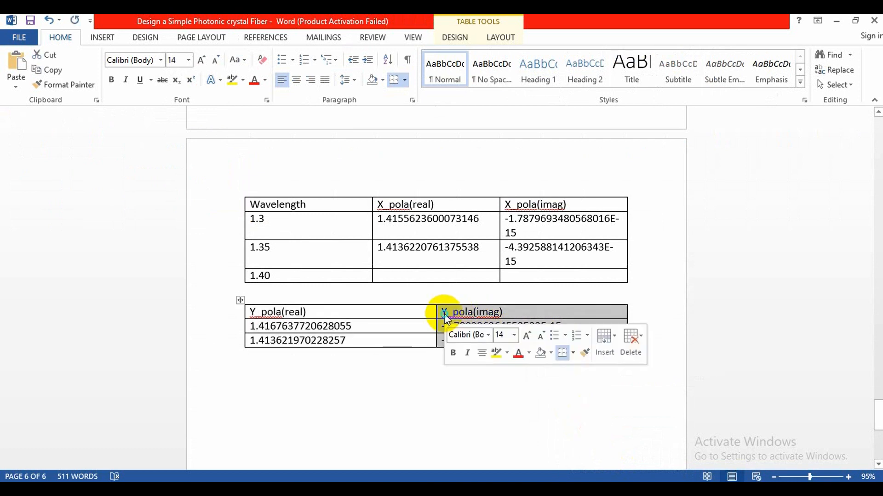
right_click(446, 317)
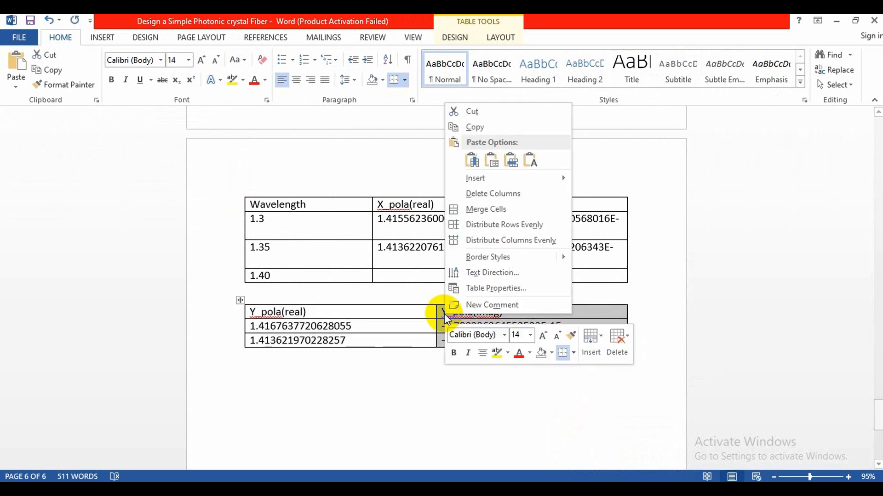
left_click(479, 128)
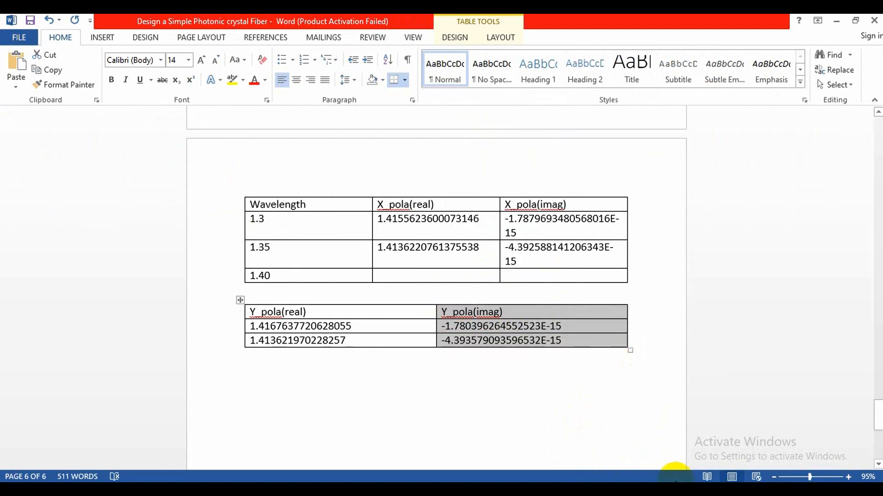
Step: Switch back to Excel and paste the Y_pola(imag) column at cell E1, beside the Y_pola(real) column
left_click(643, 449)
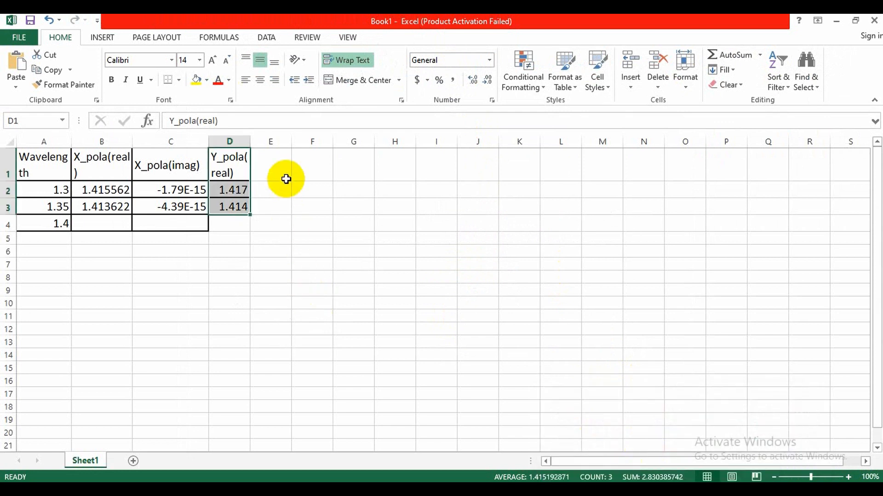
left_click(269, 170)
double_click(269, 170)
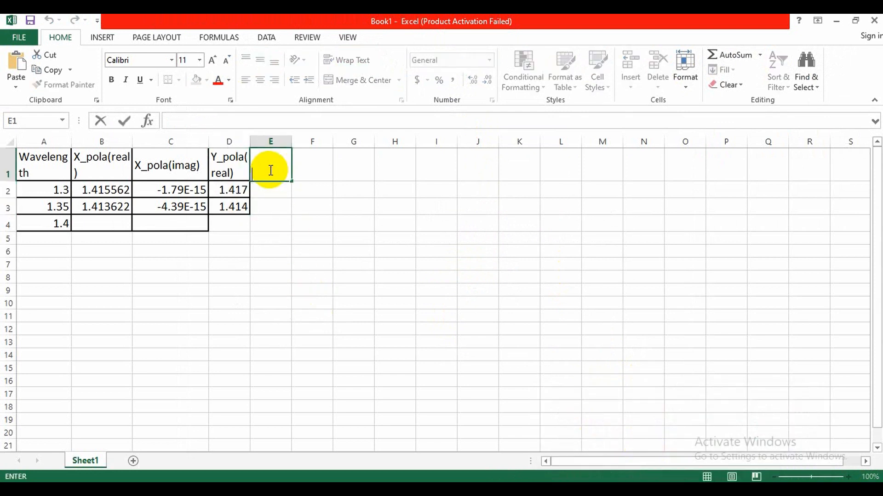
right_click(270, 174)
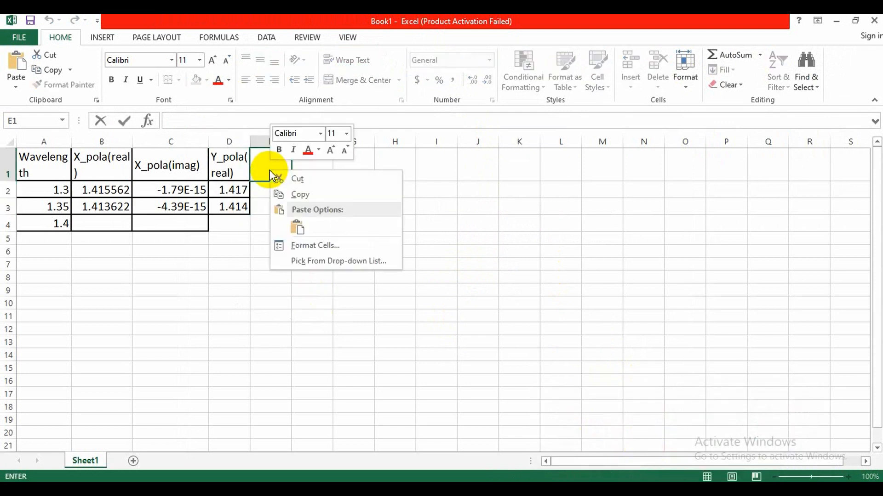
left_click(298, 228)
left_click(236, 165)
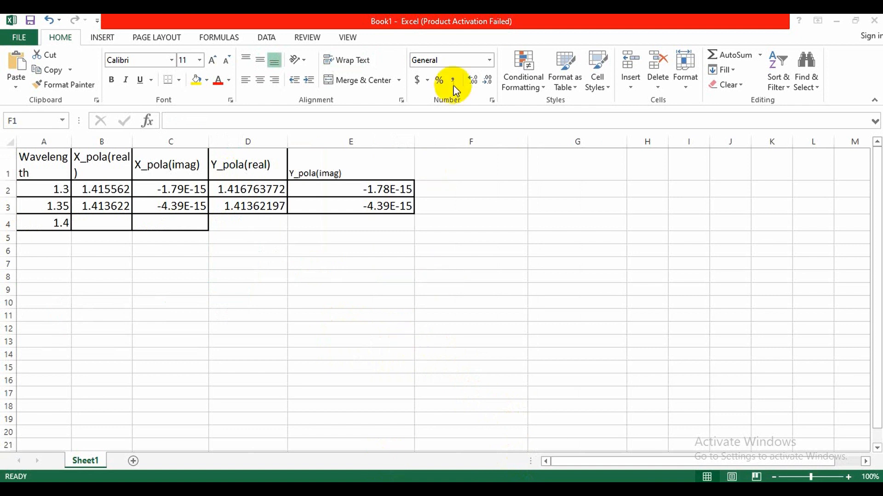
Step: Enter the header neff=real-i*imag in cell F1 for the x-polarization effective index
left_click(447, 162)
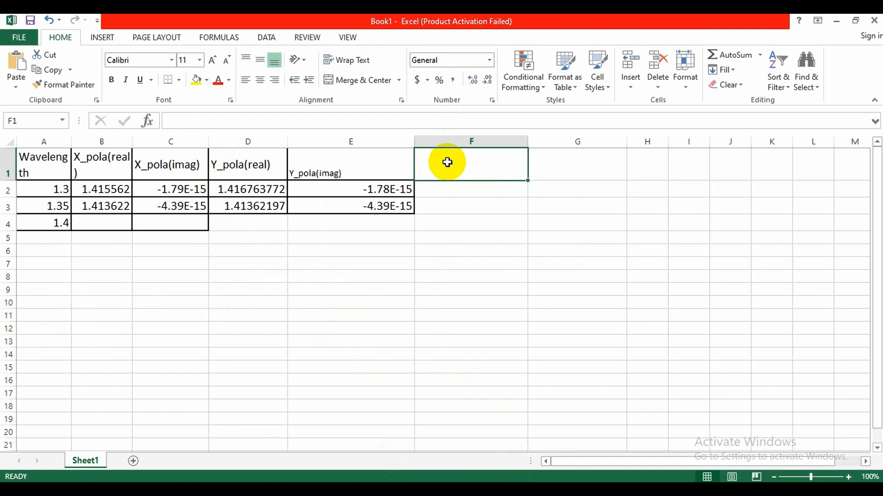
type("neff")
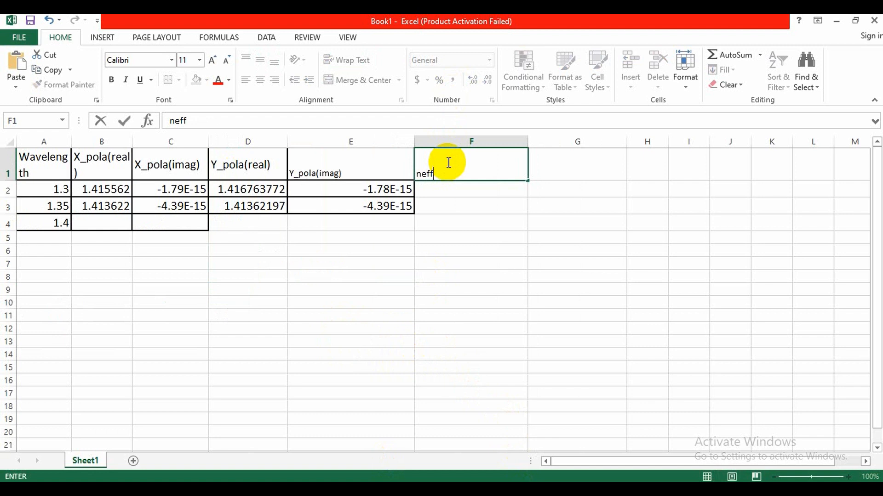
type("=")
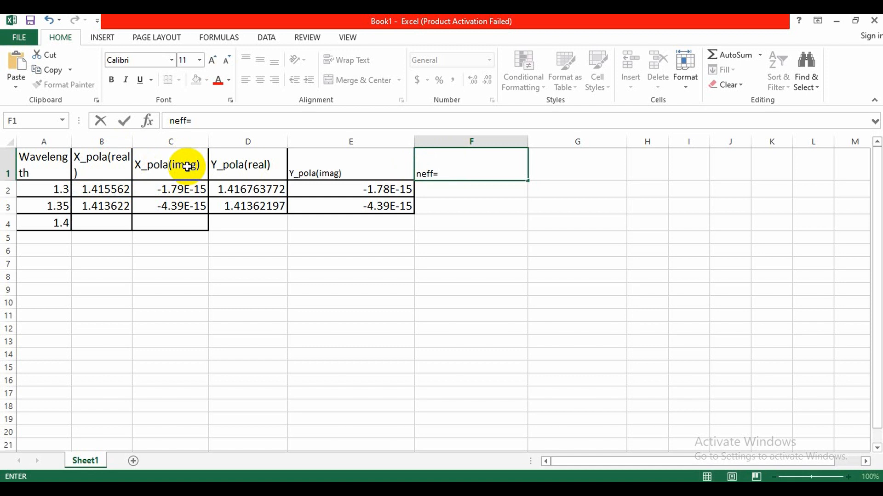
type("real-i*imag")
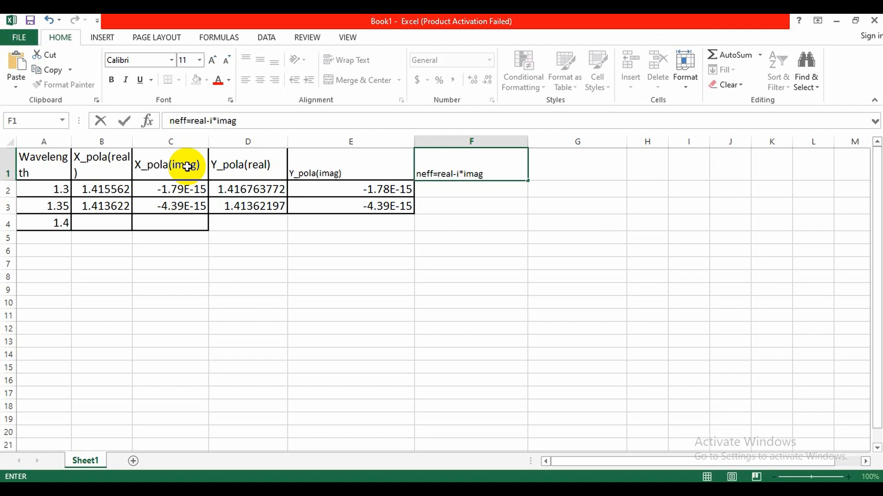
Step: Enter the formula =B2-IC2 in cell F2 and fill it down to F3
left_click(433, 191)
type("=")
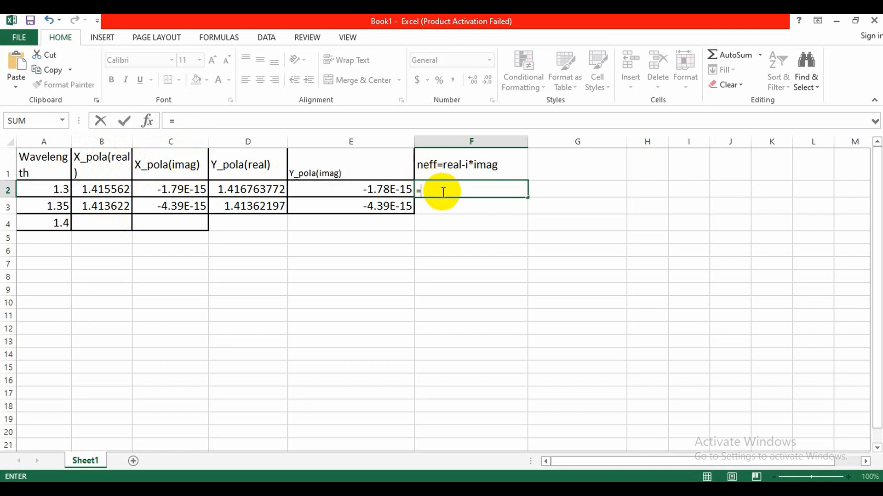
type("B2")
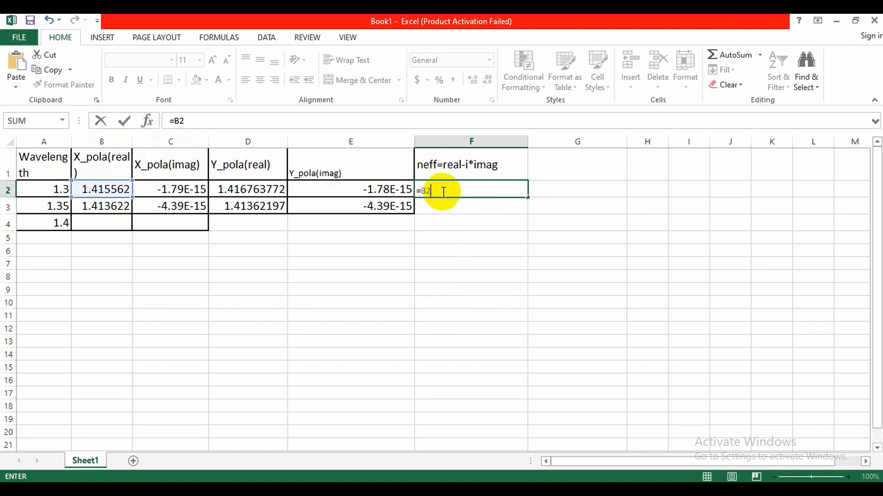
type("-I")
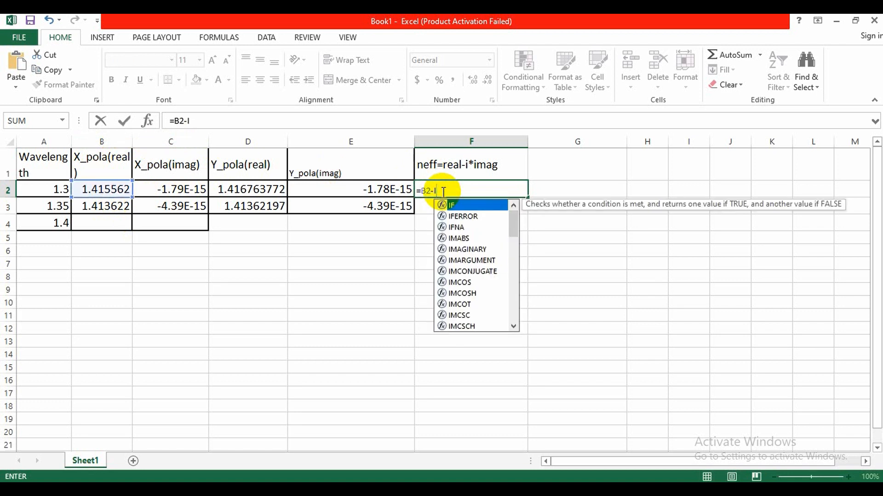
type("C@")
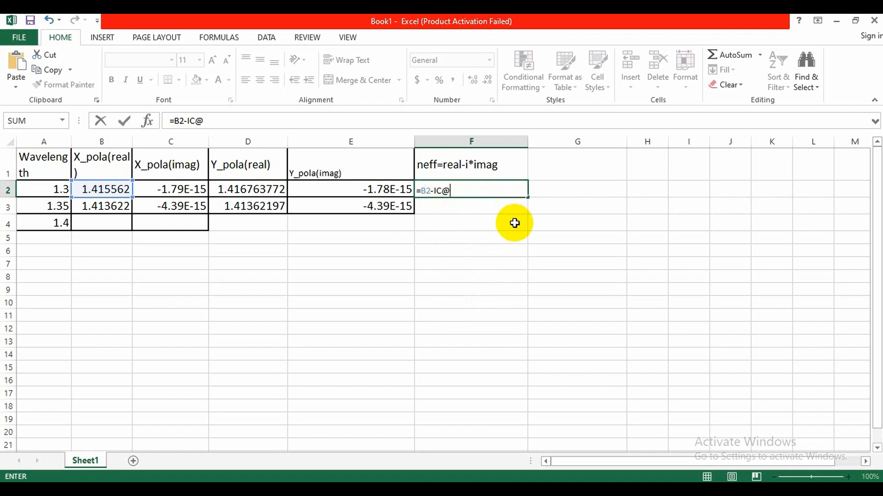
key("BackSpace")
type("2")
key("Return")
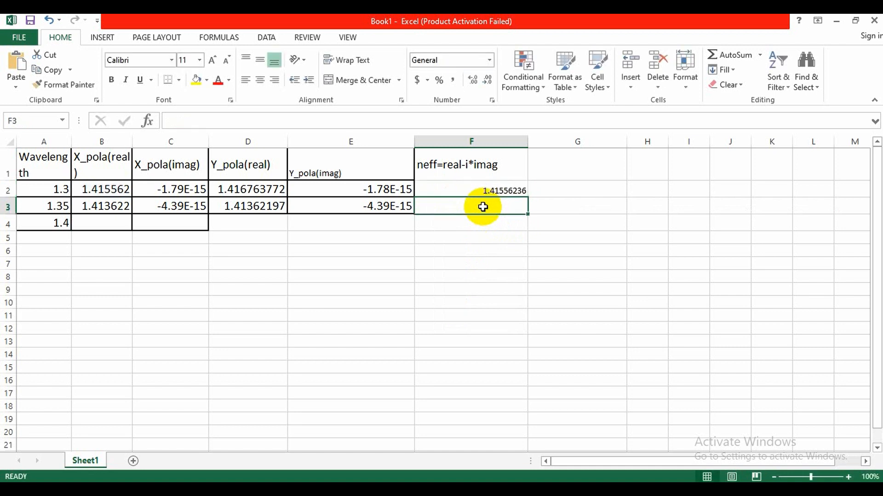
left_click(473, 191)
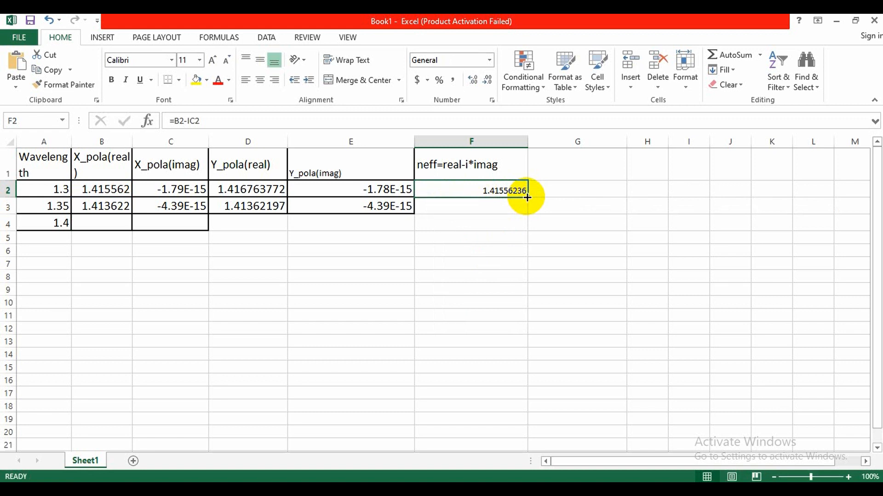
left_click_drag(527, 198, 527, 212)
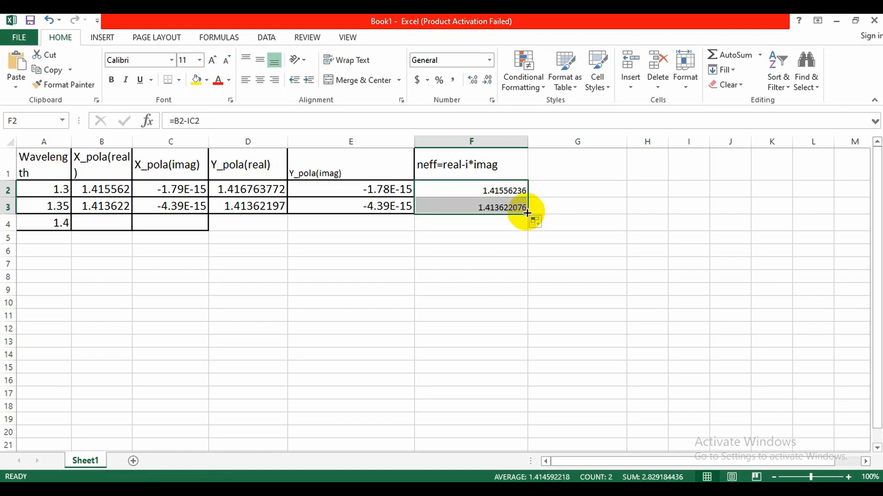
Step: Enter the header neff=real-imag in cell G1 for the y-polarization effective index
left_click(559, 164)
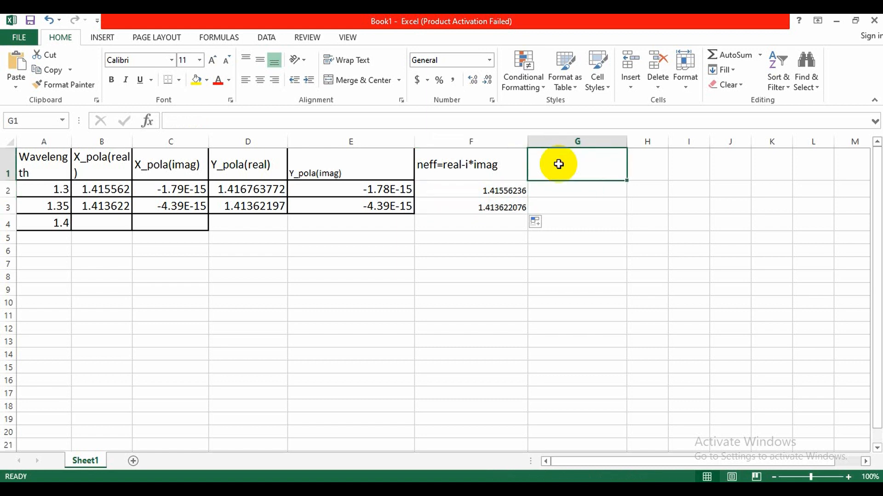
type("neff")
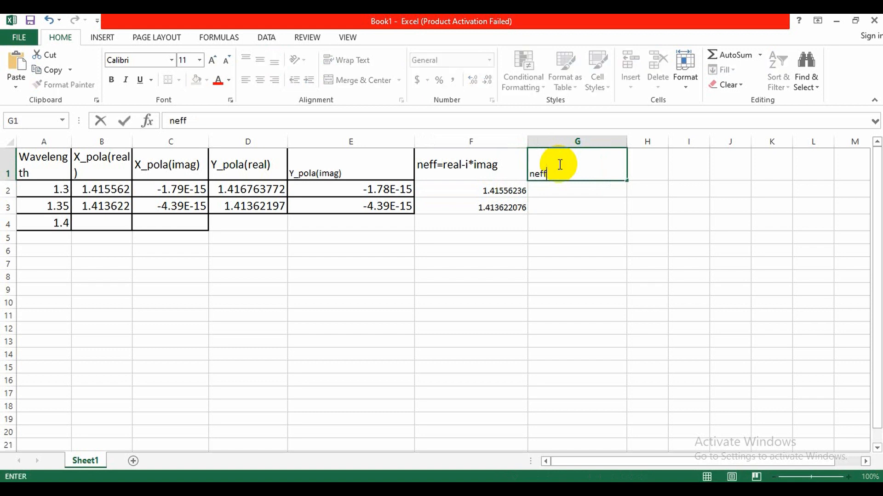
type("=real-imag")
Step: Enter the formula =D2-IE2 in cell G2 and fill it down to G3
left_click(544, 193)
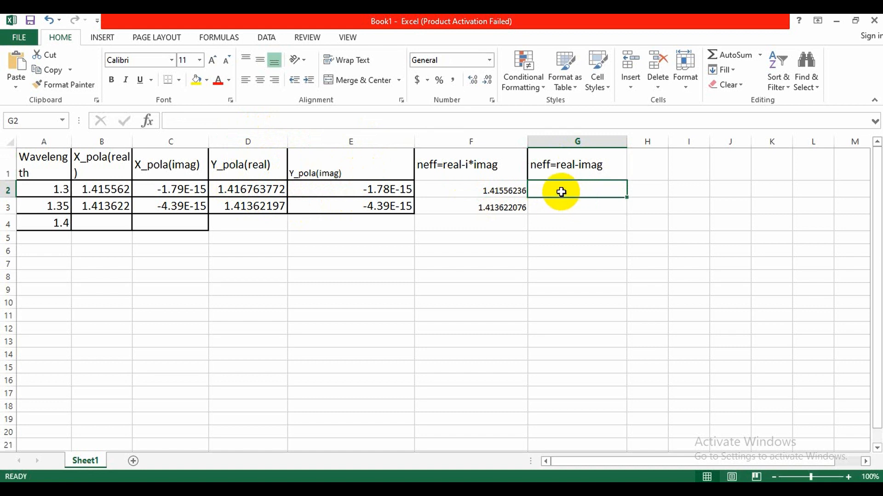
type("=")
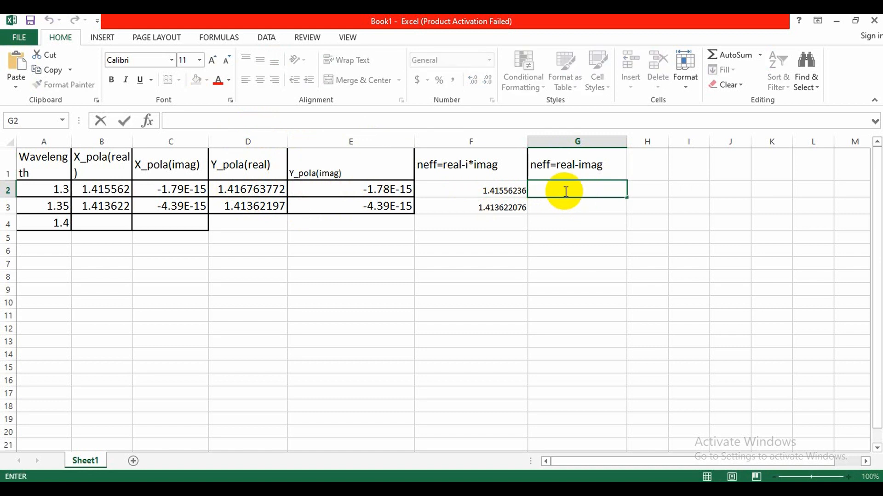
type("D")
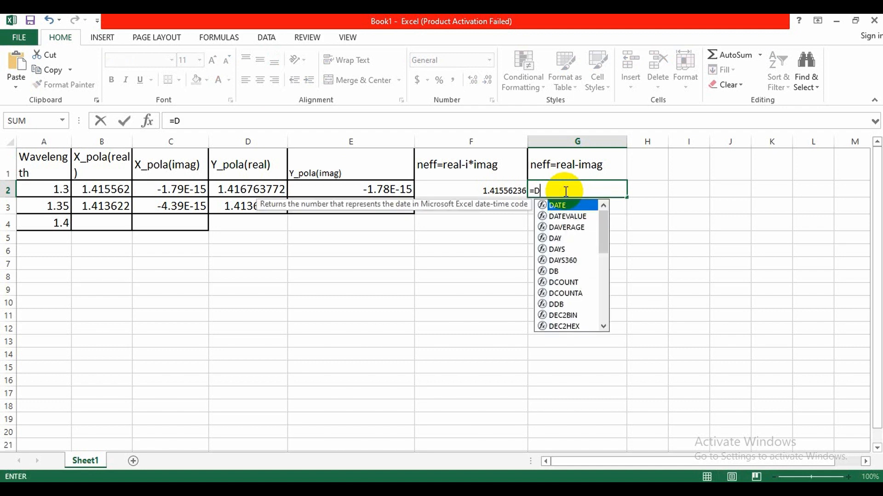
type("2-I")
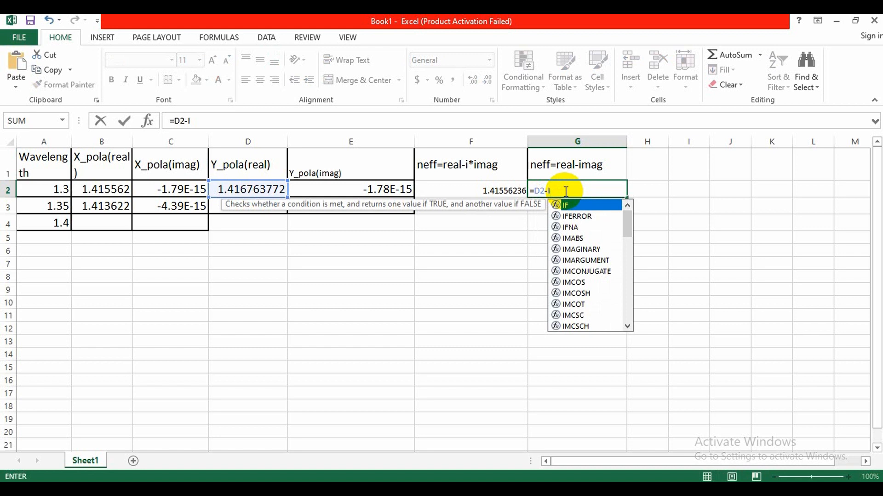
type("E2")
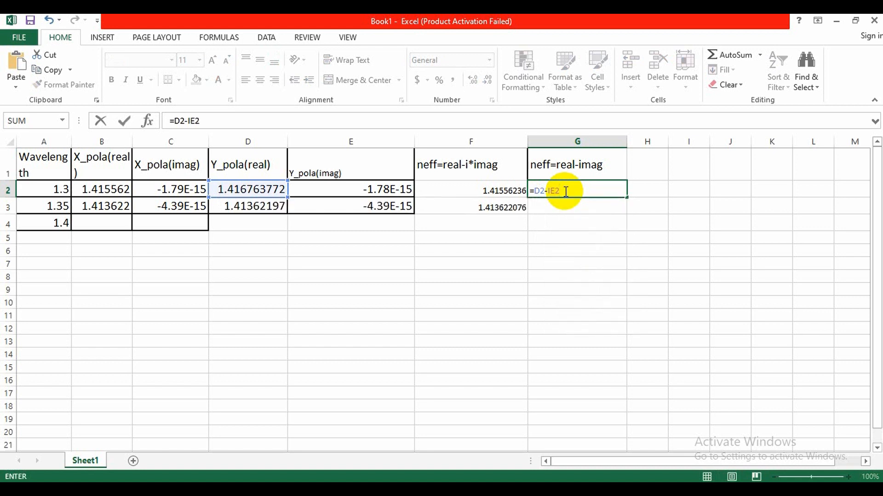
left_click(570, 207)
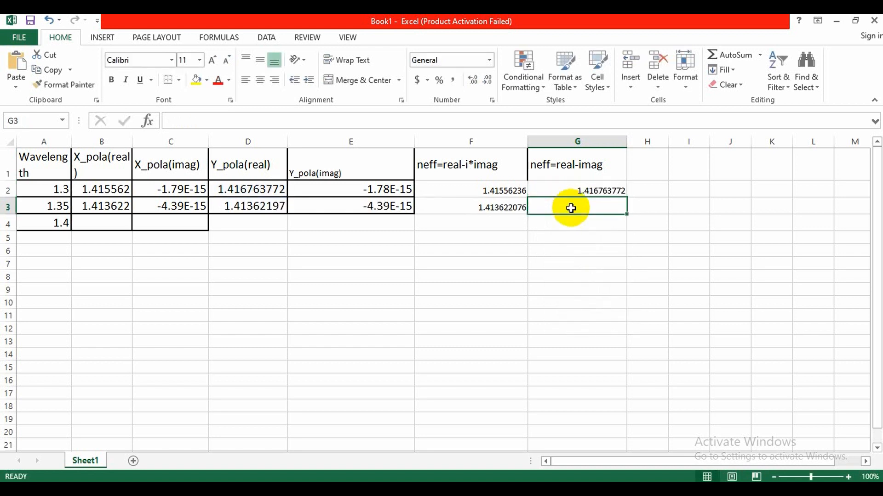
left_click(617, 191)
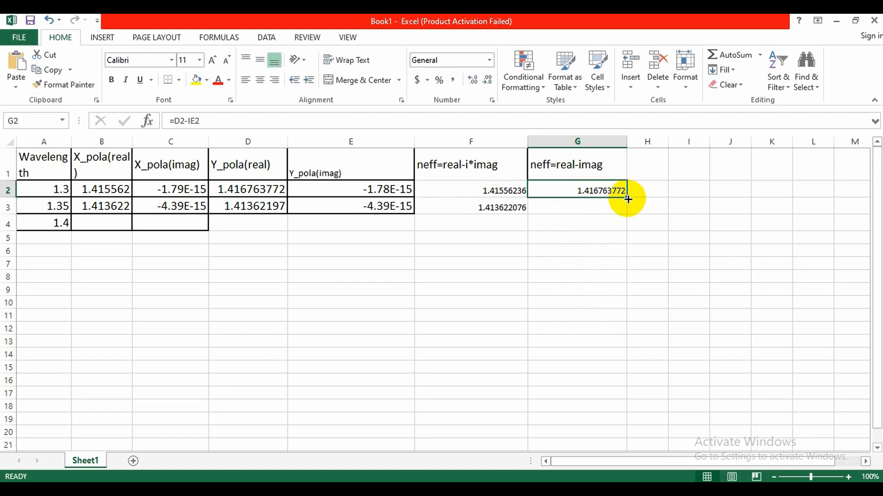
left_click_drag(627, 198, 630, 220)
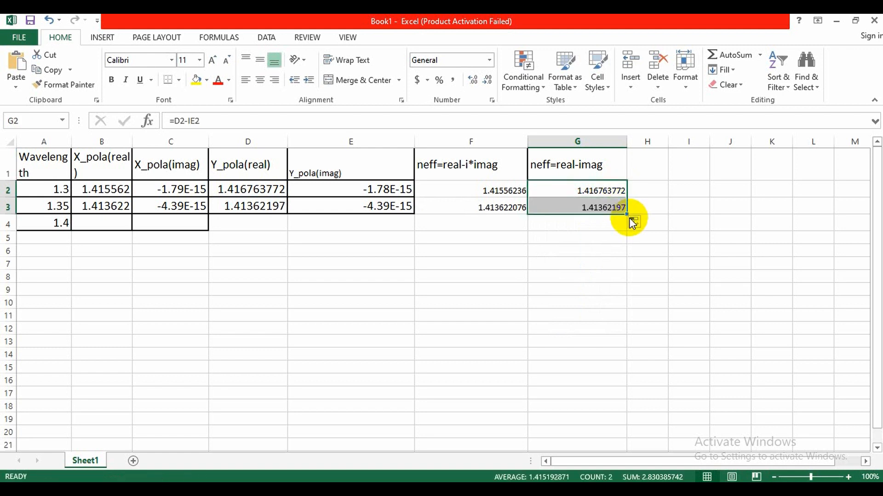
left_click(654, 171)
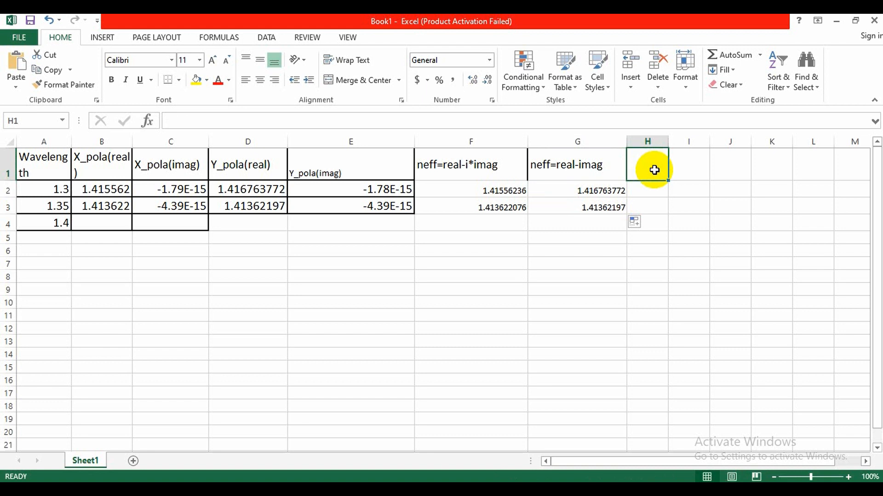
Step: Enter the header Birefringence in cell H1
type("Bire")
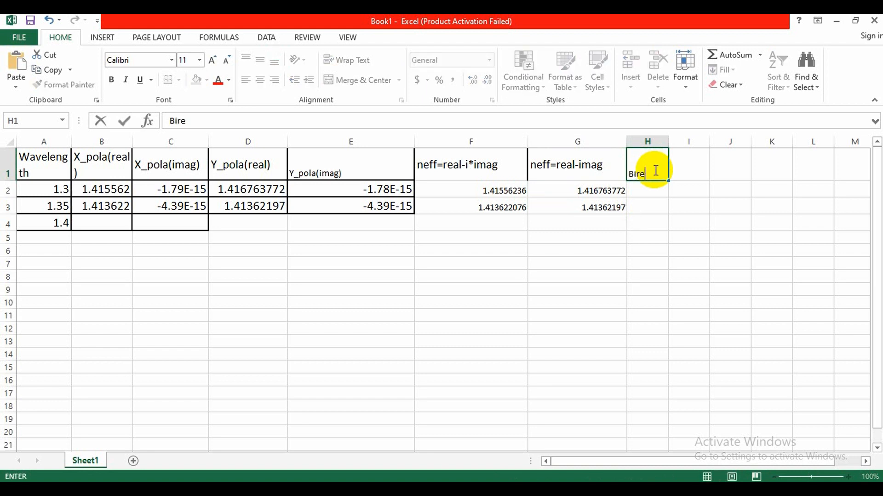
type("fringence")
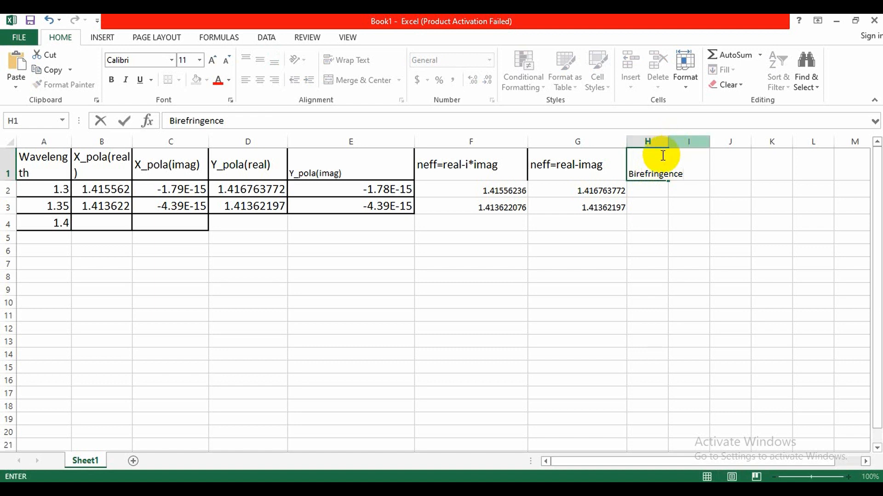
key("F2")
key("Home")
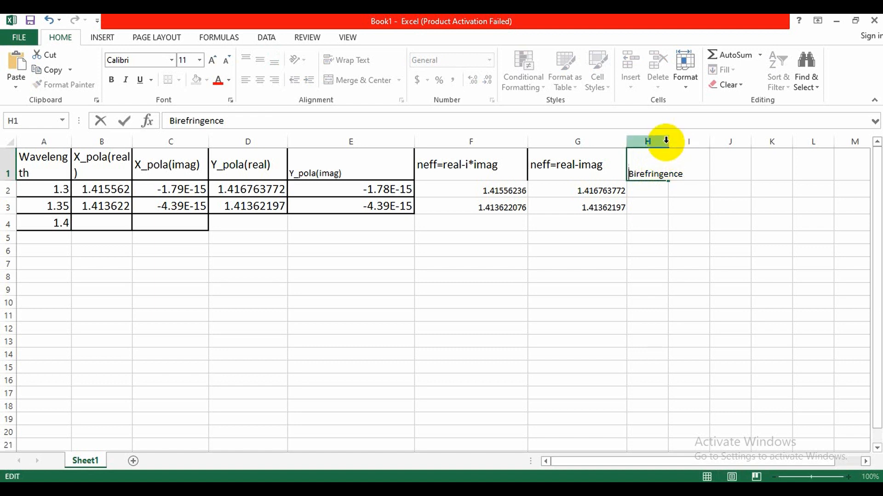
left_click(654, 190)
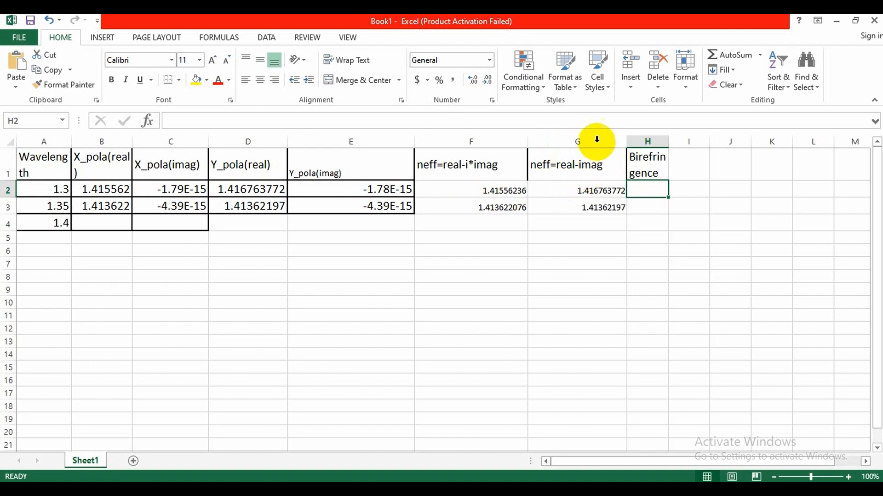
Step: Enter the formula =F2-G2 in cell H2 and fill it down to H3
double_click(638, 190)
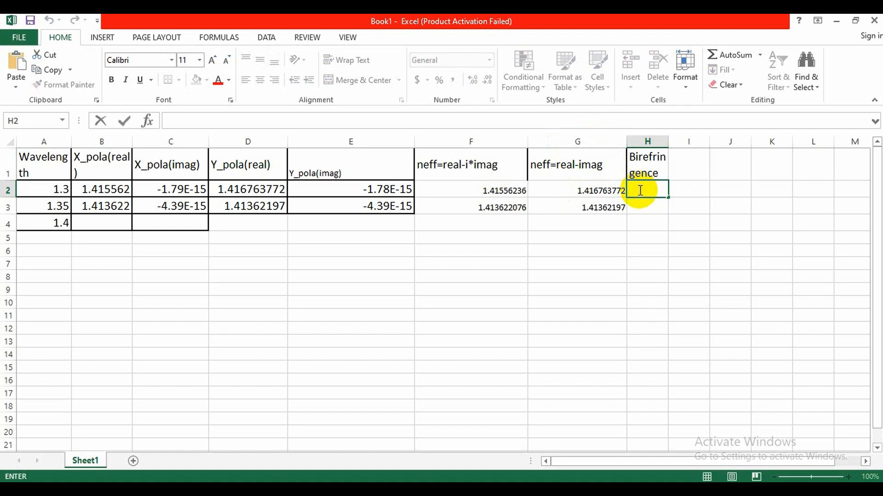
type("=")
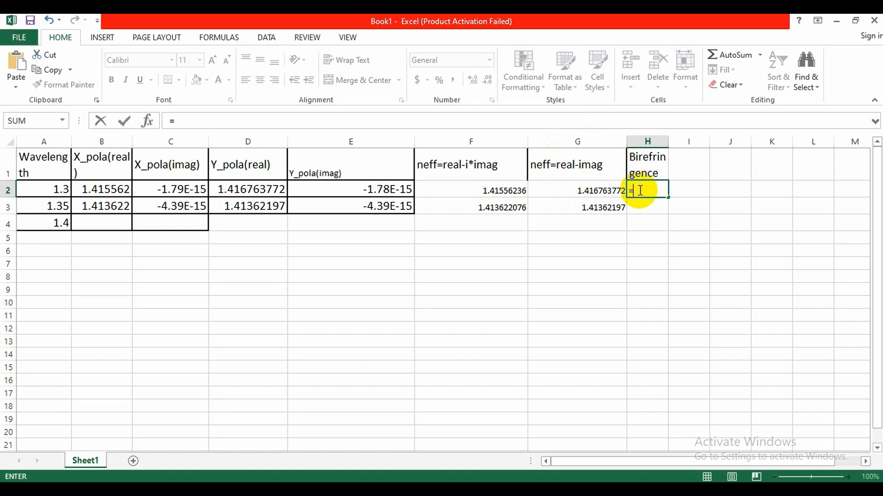
type("F2")
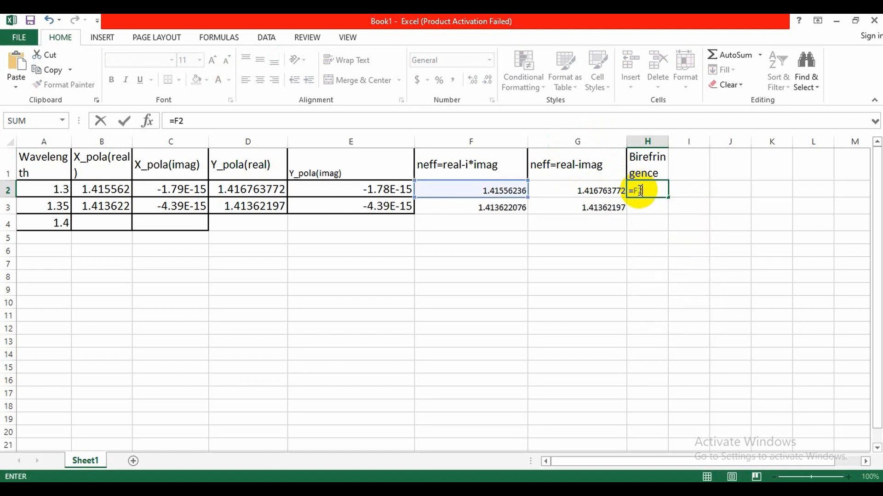
type("-G")
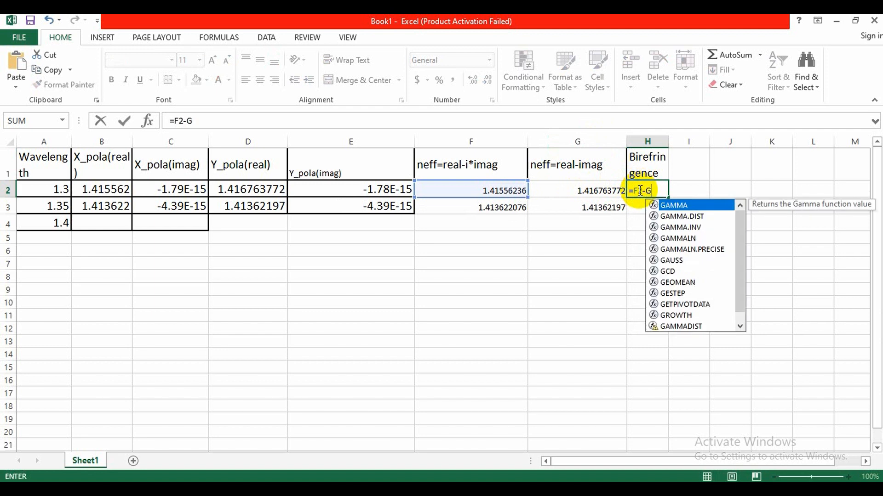
type("2")
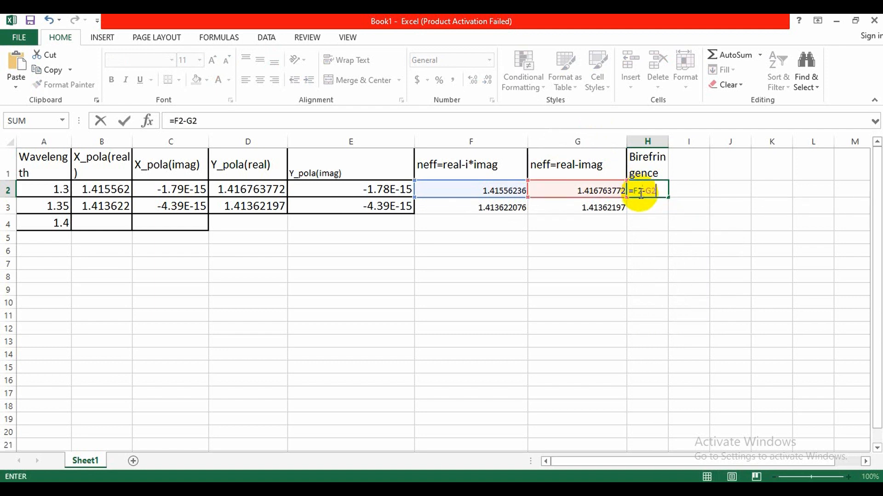
key("Return")
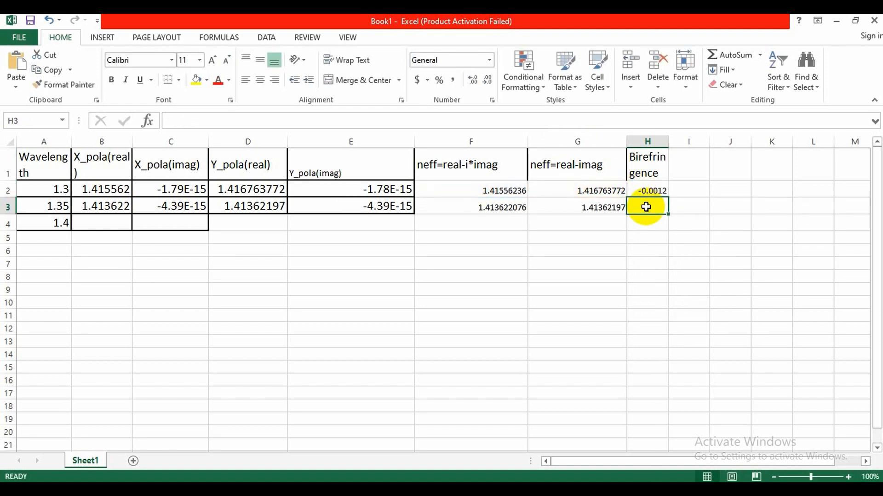
left_click(662, 189)
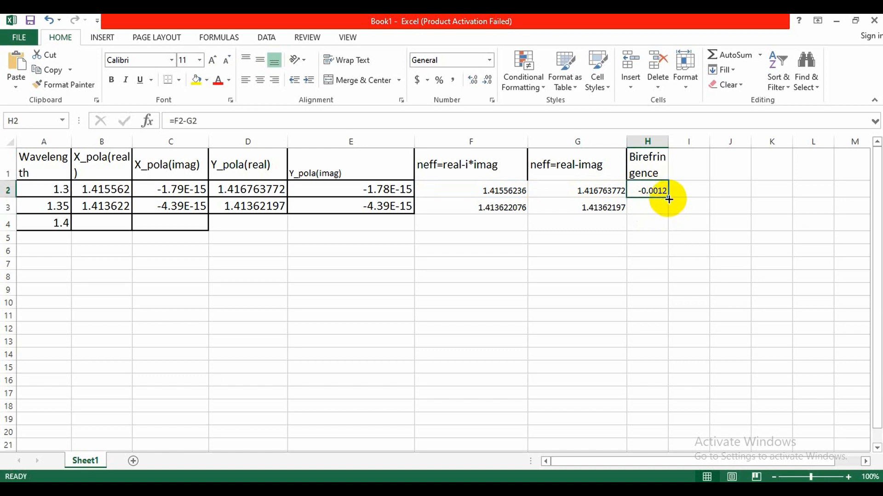
left_click_drag(669, 199, 671, 212)
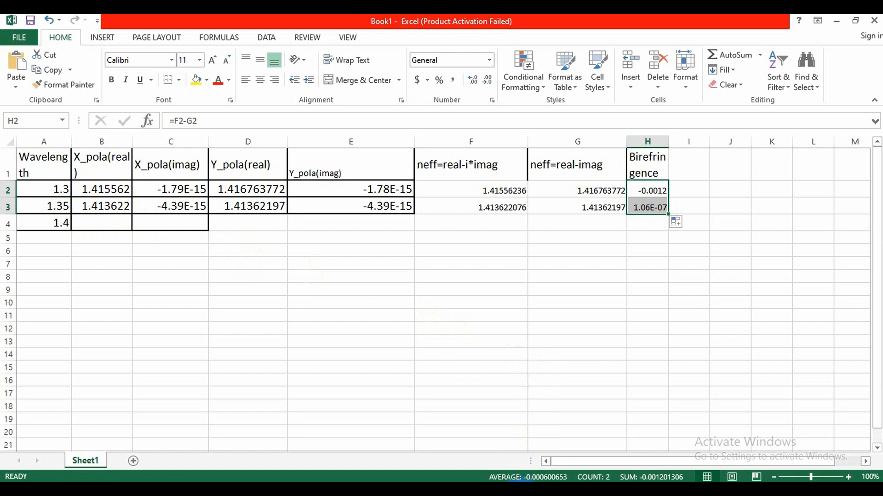
Step: Wrap the birefringence formula in cell H2 in the absolute-value function so it reads =ABS(F2-G2)
key("F2")
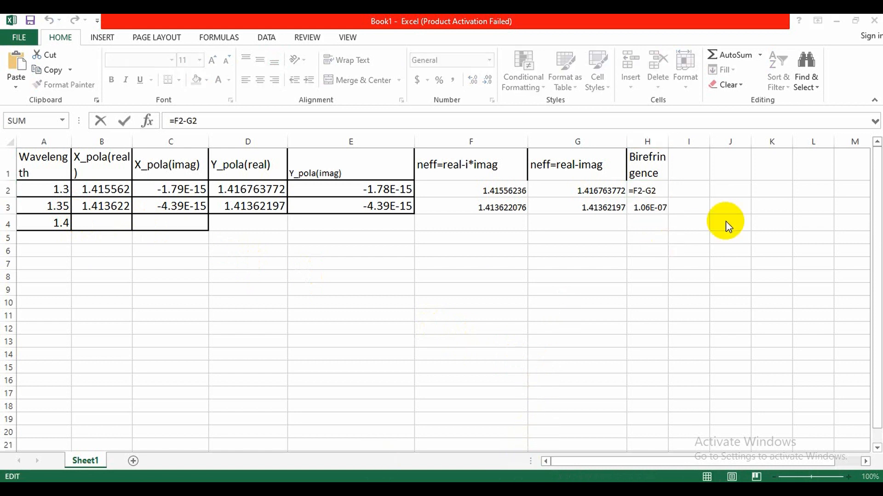
left_click(661, 190)
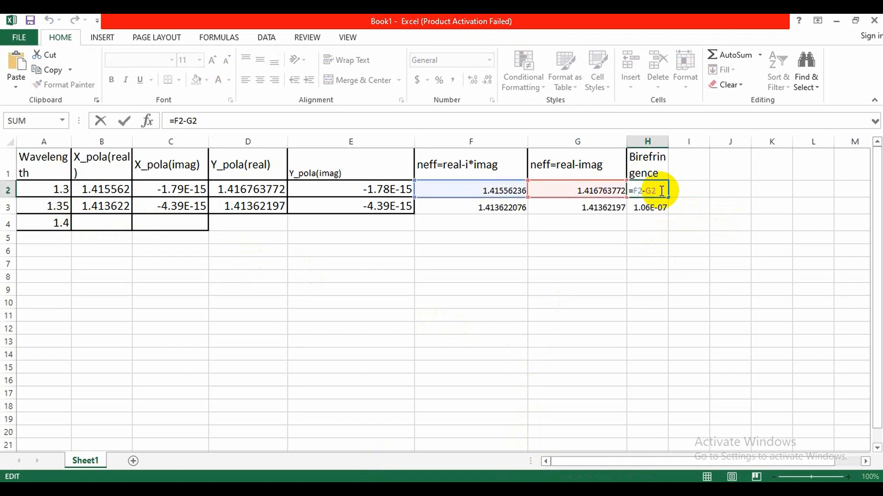
key("Left")
key("Left")
key("Left")
key("Left")
key("Left")
type("ab")
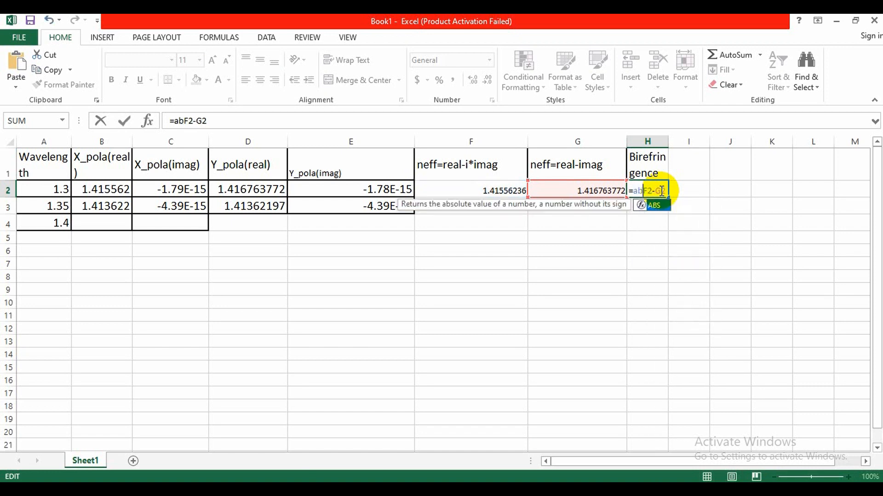
key("BackSpace")
key("BackSpace")
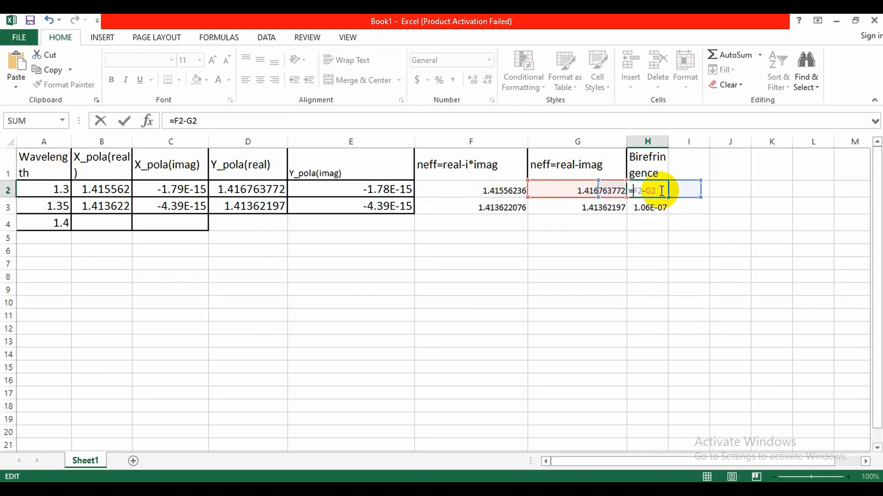
type("A")
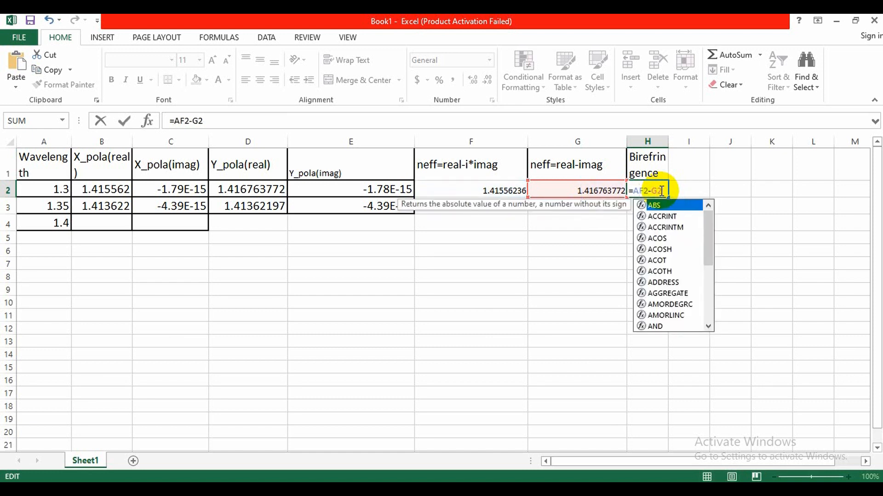
type("BS")
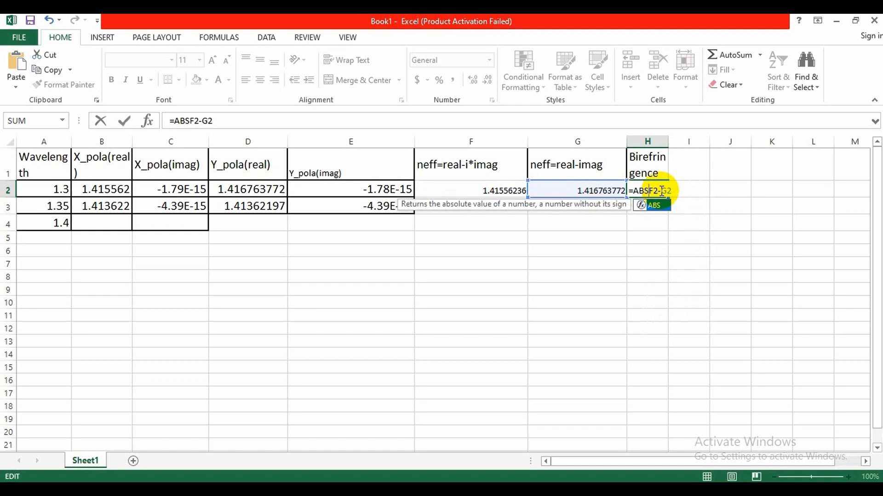
type("(")
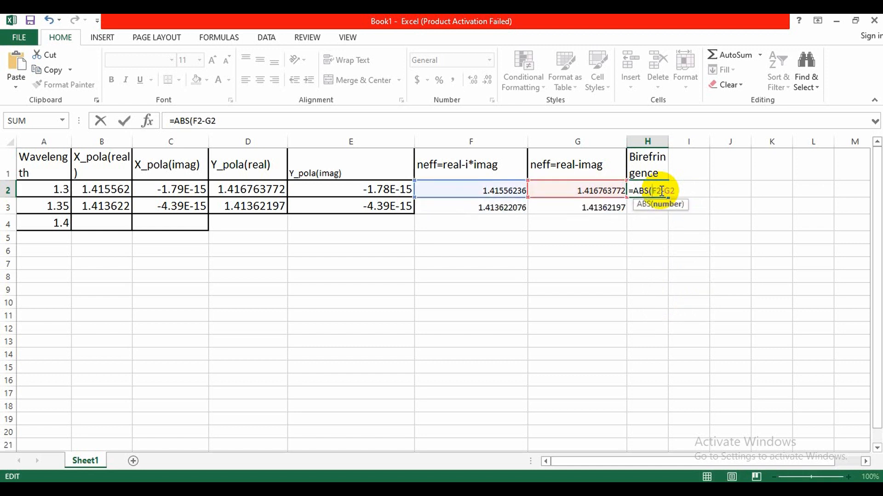
key("Right")
key("Right")
key("Right")
key("Right")
key("Right")
type(")")
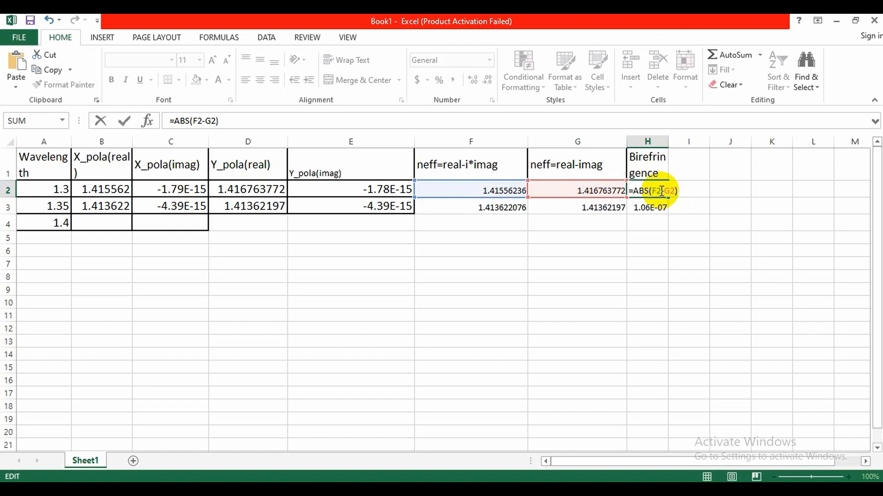
left_click(649, 206)
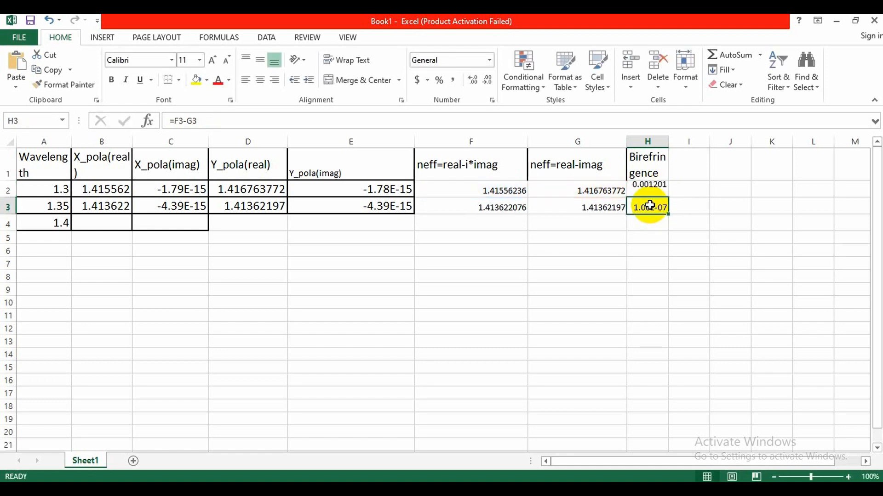
Step: Fill the absolute-value birefringence formula from H2 down to H3
left_click(669, 190)
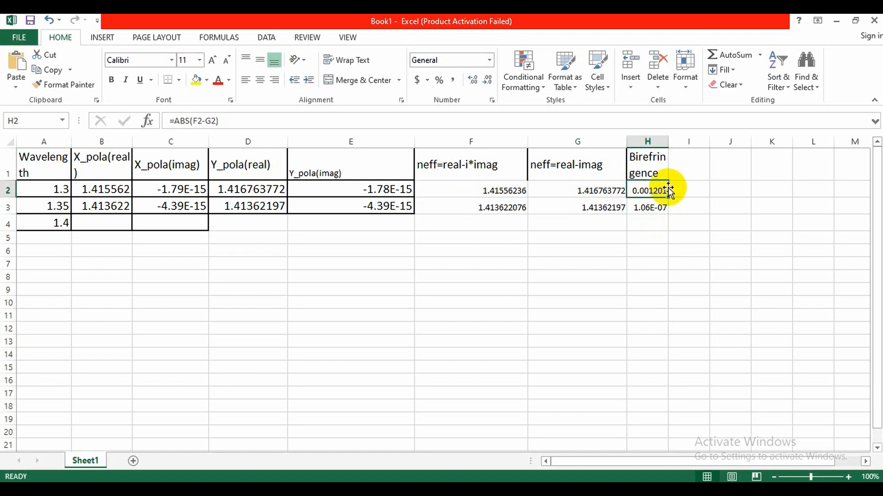
left_click_drag(667, 201, 670, 215)
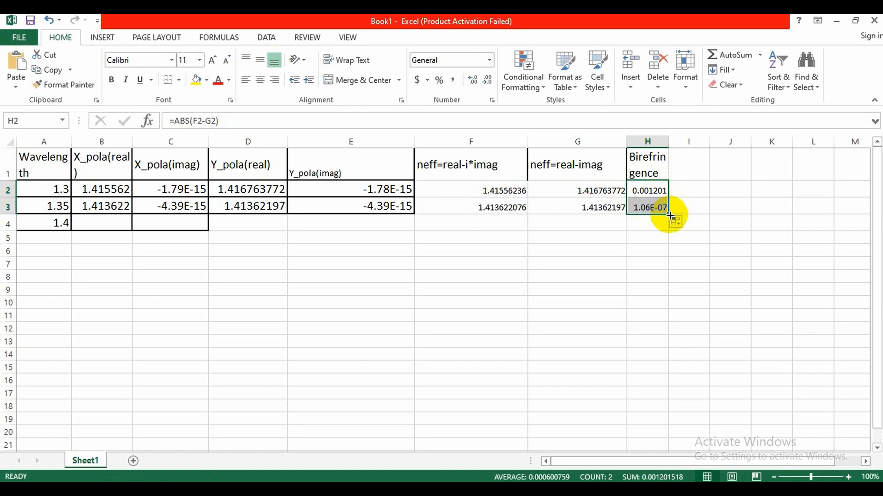
left_click(691, 163)
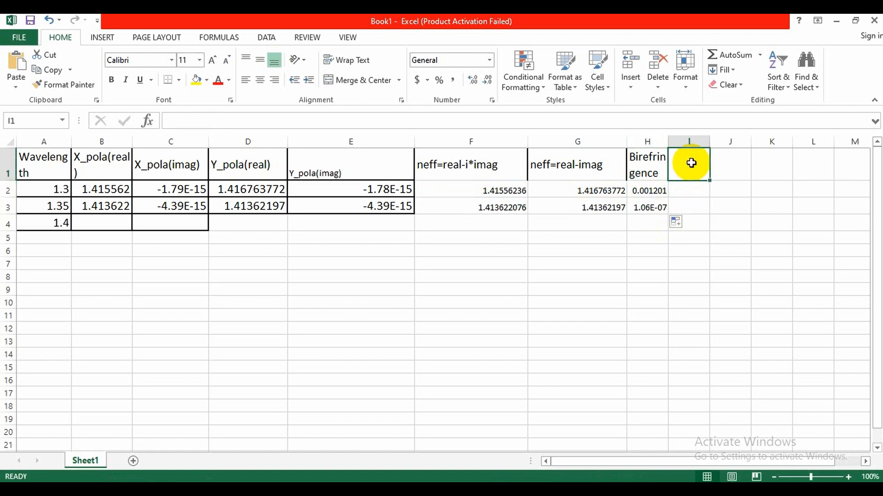